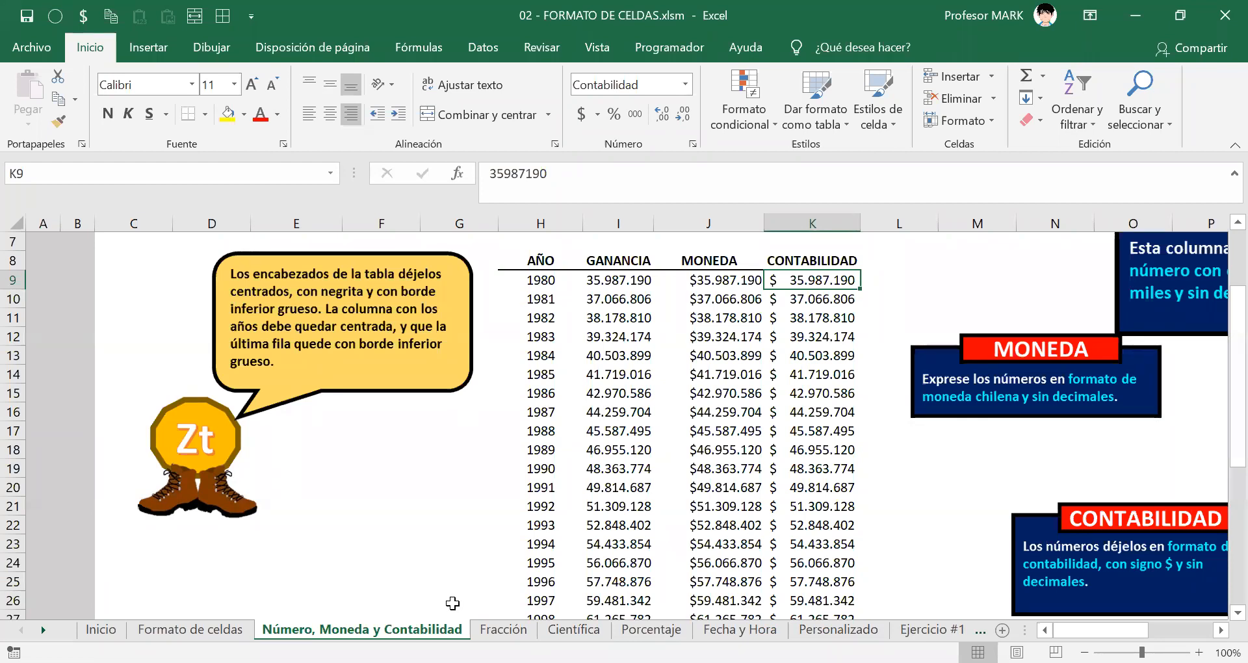
Go to the Fracción sheet and examine the bread-weight table and its formatting instructions
key("ctrl+Page_Down")
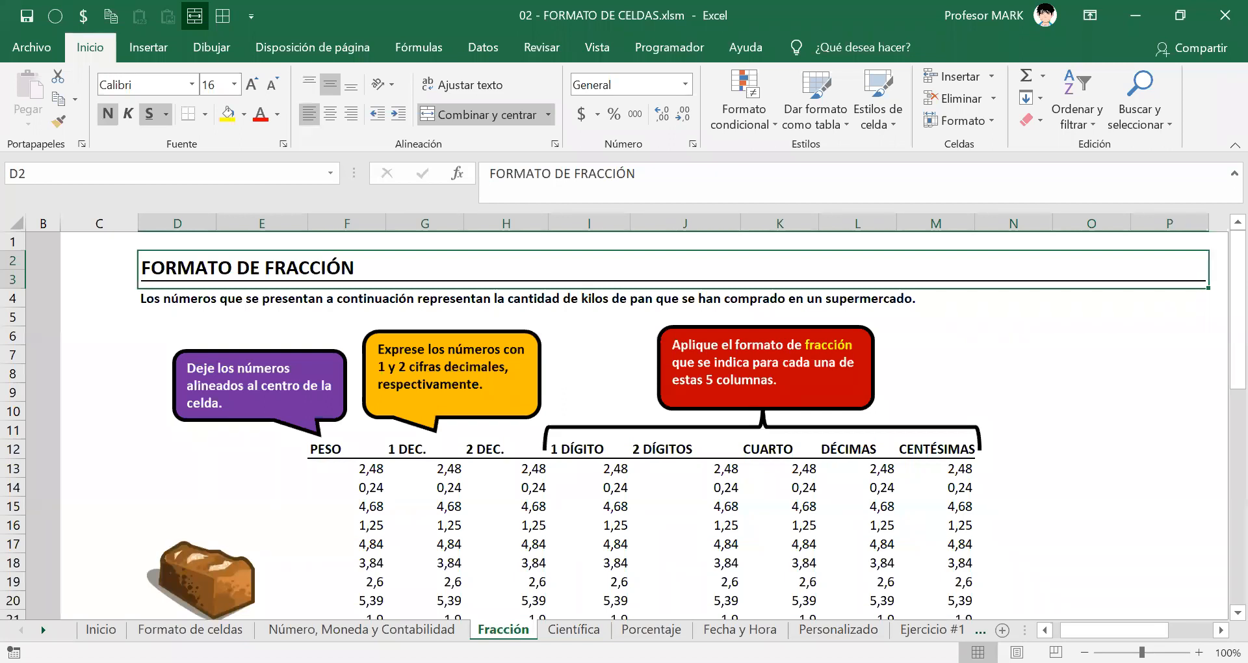
scroll(726, 494, "down", 2)
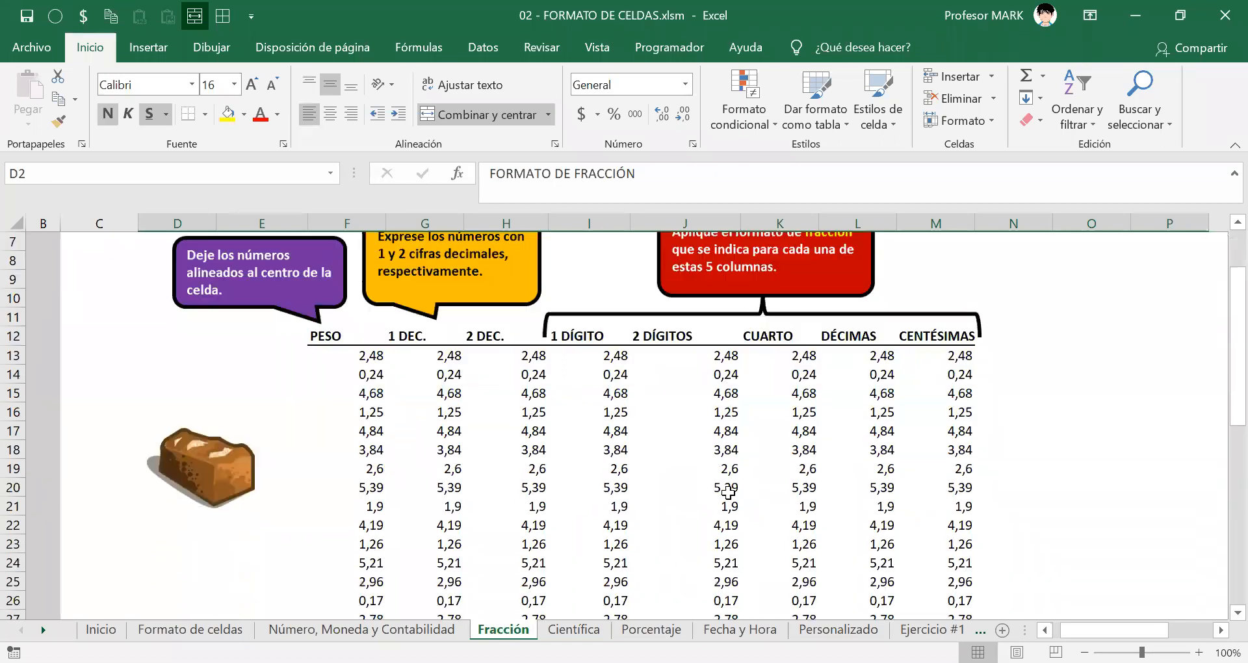
scroll(728, 492, "down", 1)
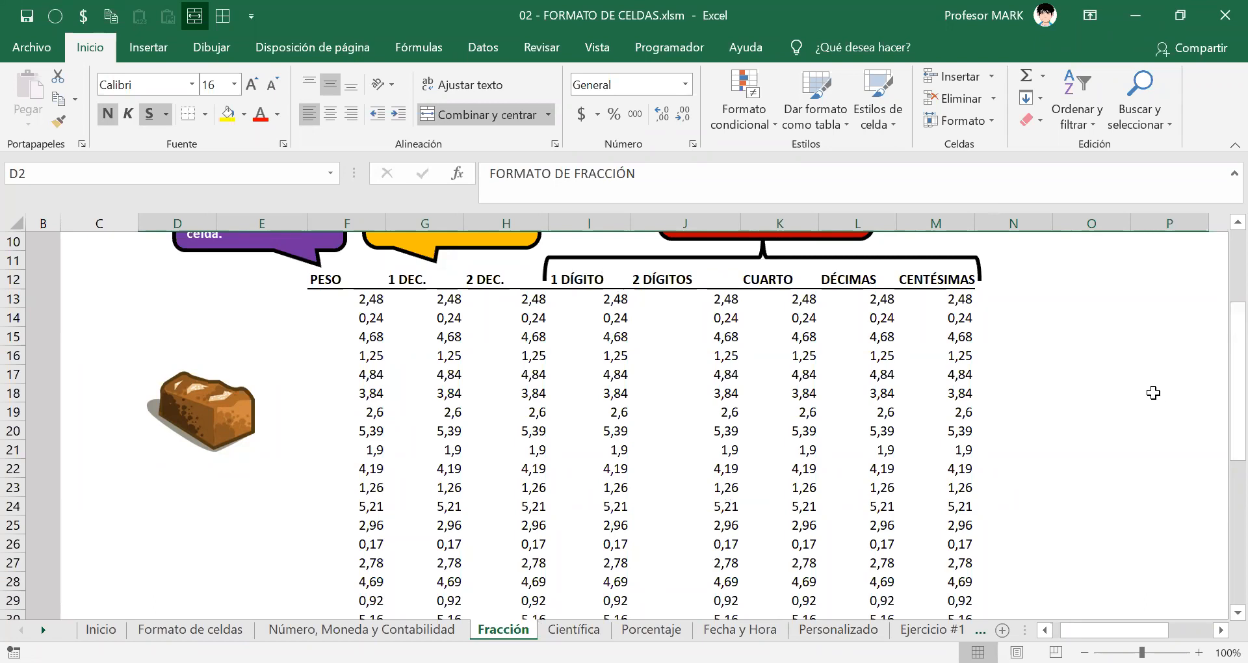
scroll(1145, 410, "up", 1)
scroll(1078, 410, "up", 1)
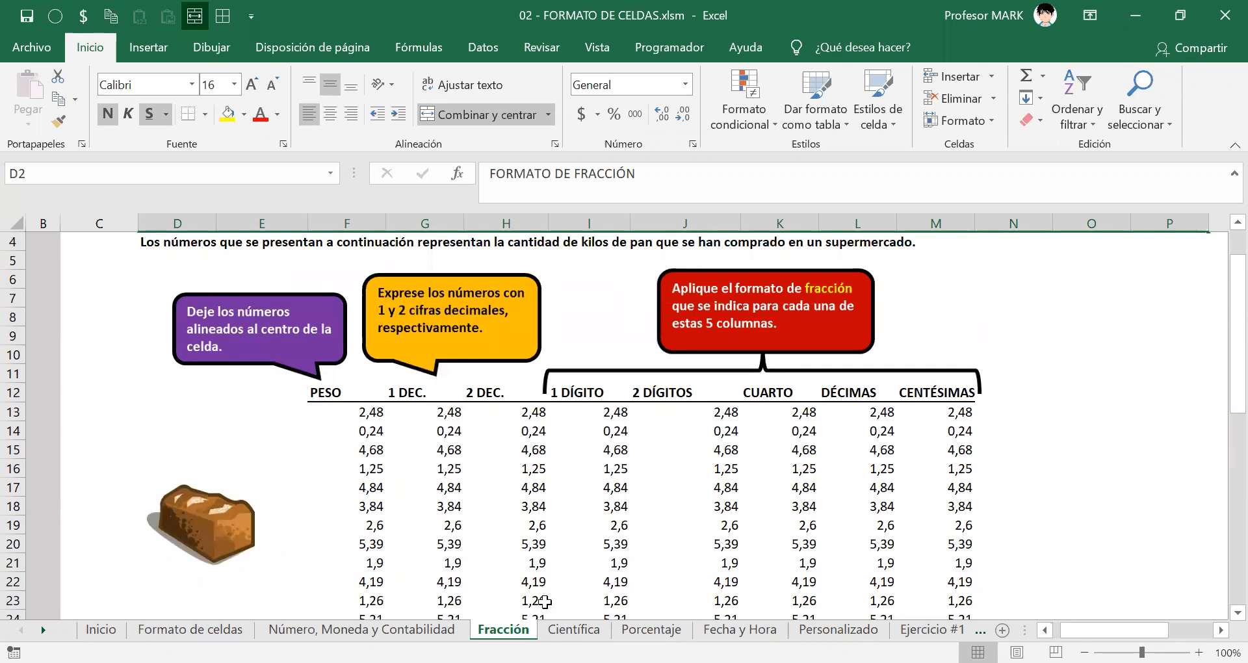
scroll(689, 368, "down", 1)
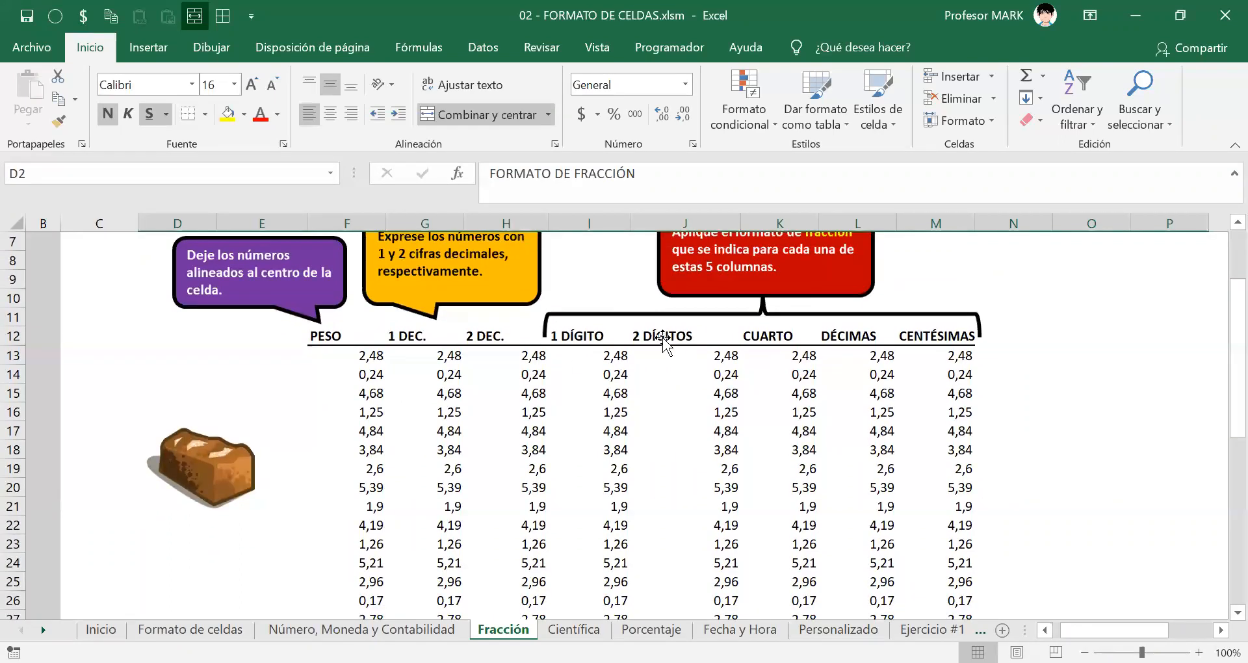
left_click_drag(681, 355, 686, 410)
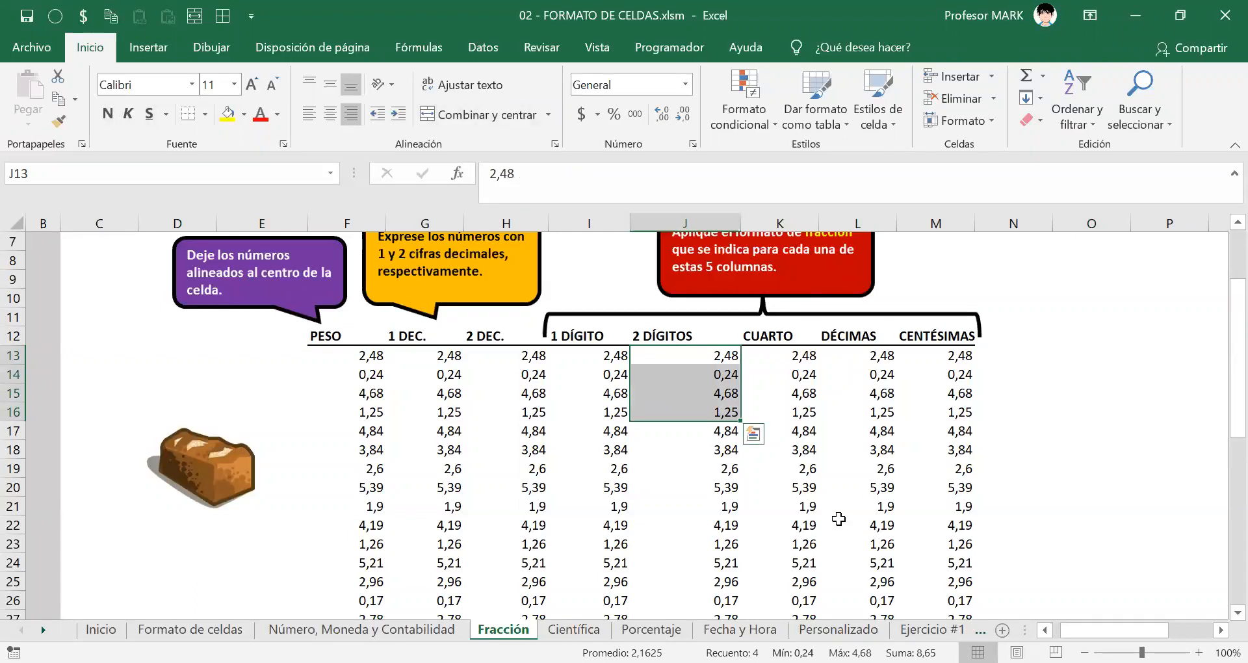
key("Up")
key("Up")
key("Down")
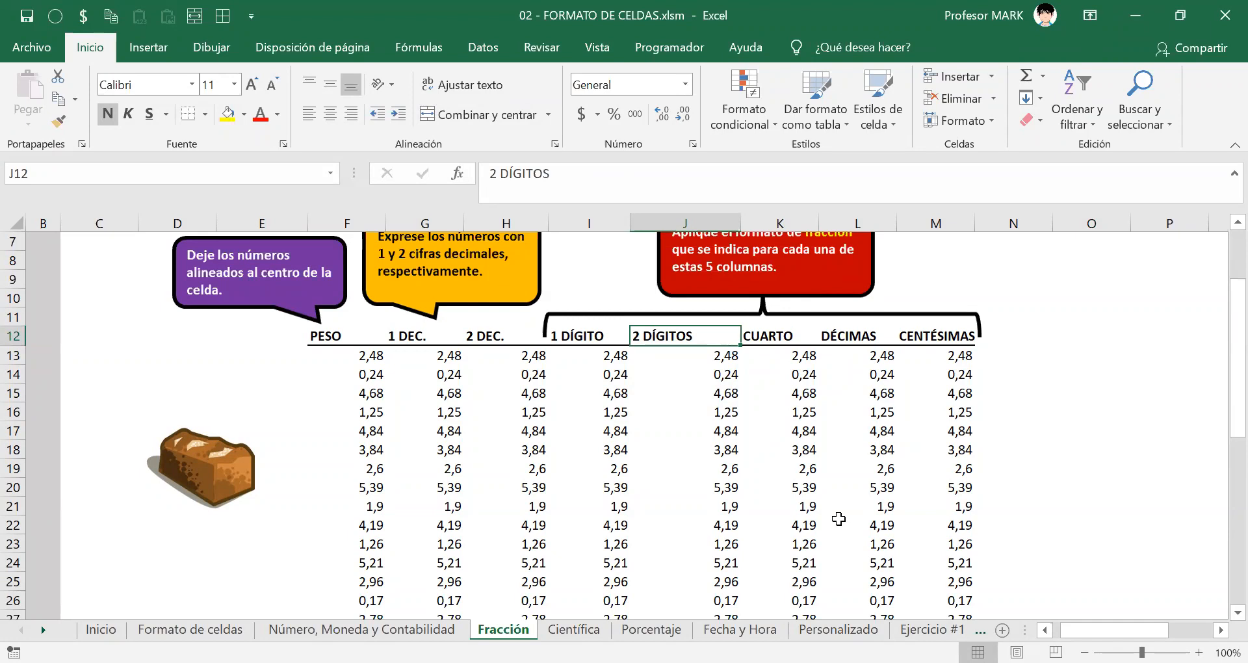
key("Down")
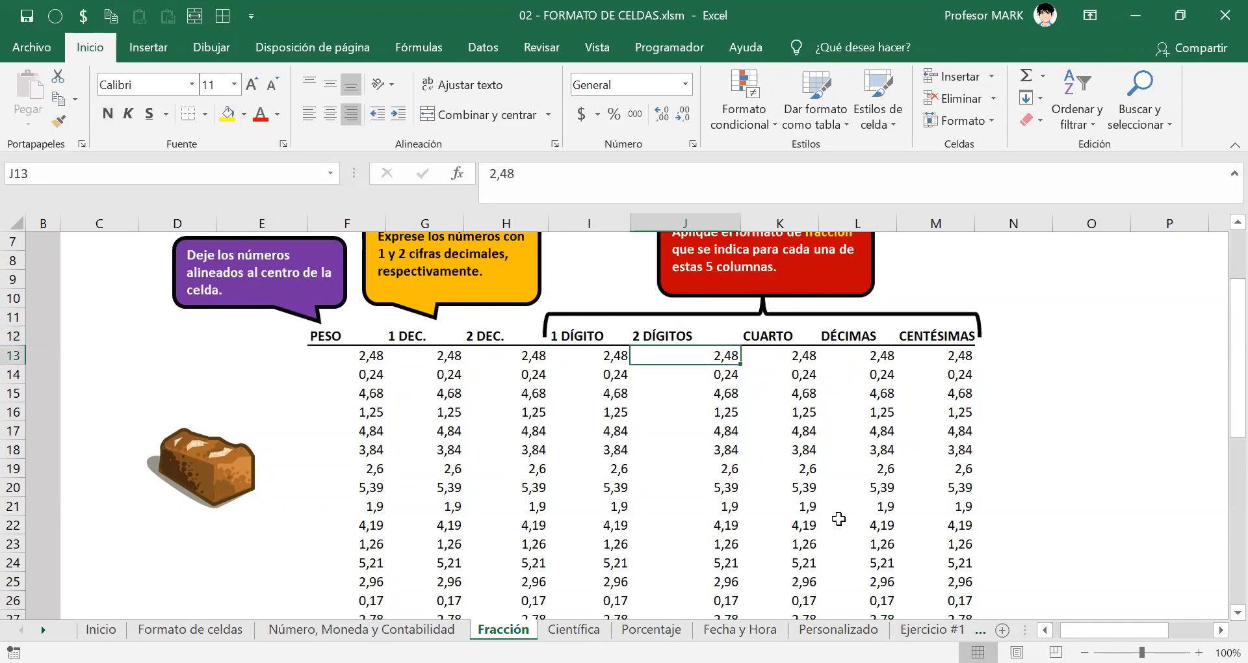
Move the red fraction-format callout and its bracket slightly up from the table headers, and select cell J13
scroll(796, 525, "up", 1)
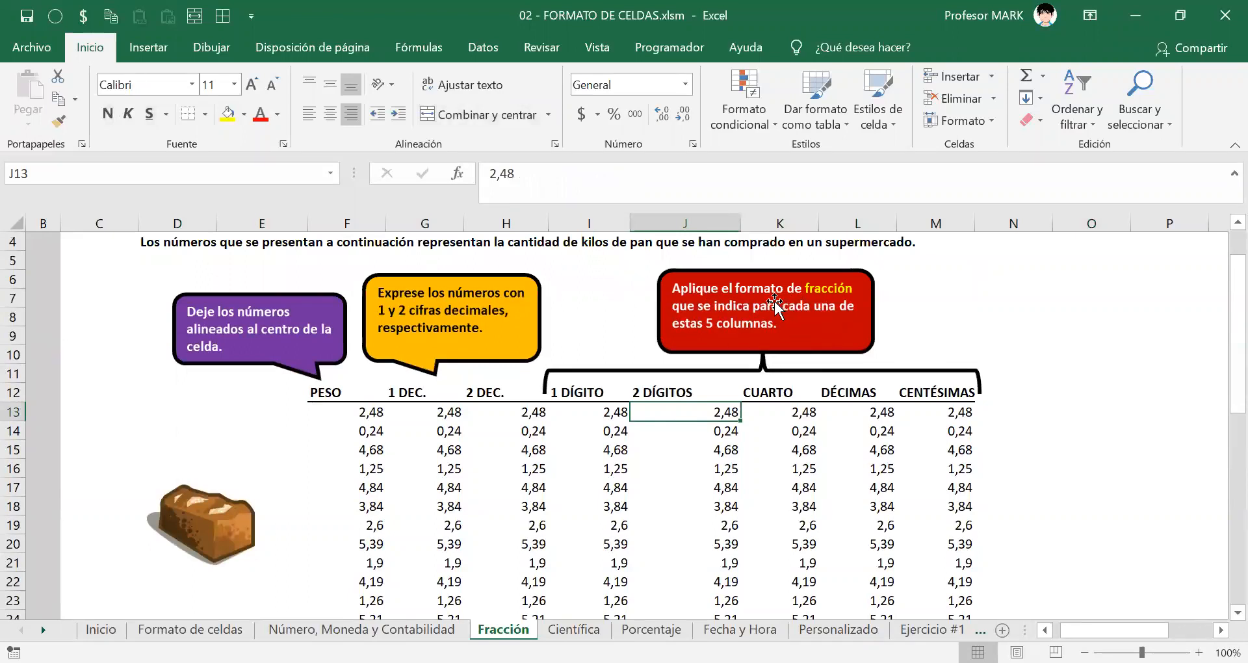
left_click_drag(763, 315, 763, 300)
left_click(668, 405)
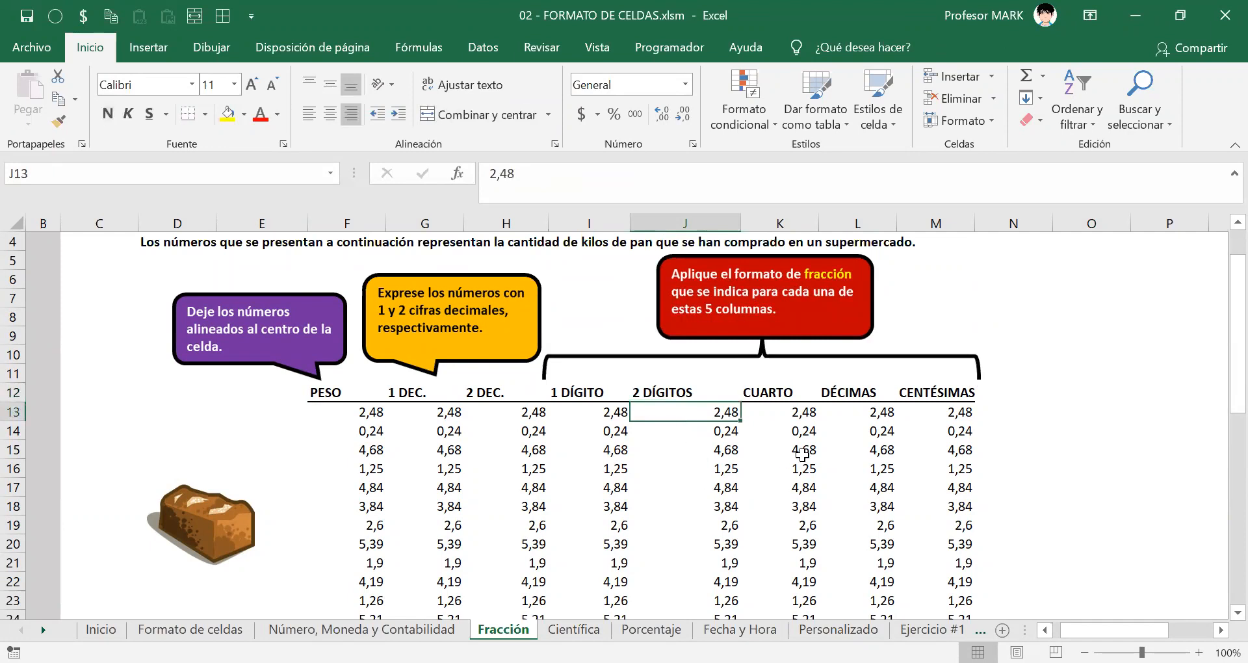
Zoom the Fracción sheet out to 90% and select the 2 DÍGITOS values in J13:J32
scroll(817, 450, "down", 2)
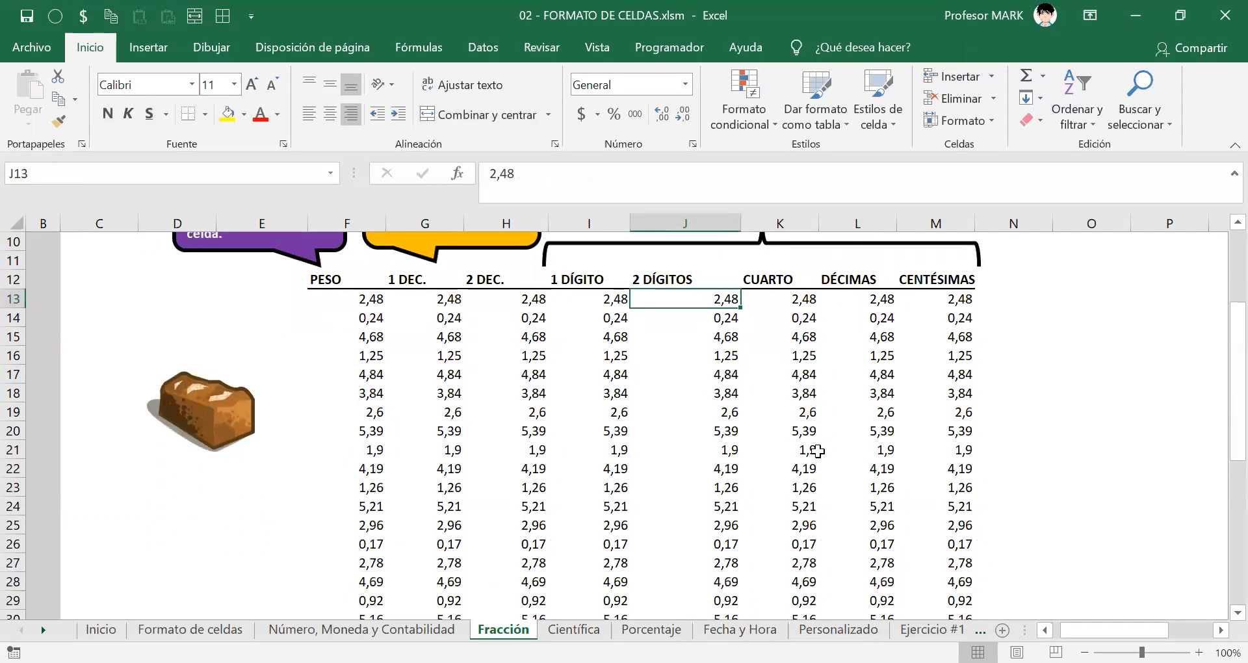
scroll(817, 449, "down", 1)
scroll(817, 450, "up", 1)
left_click_drag(1234, 349, 1234, 358)
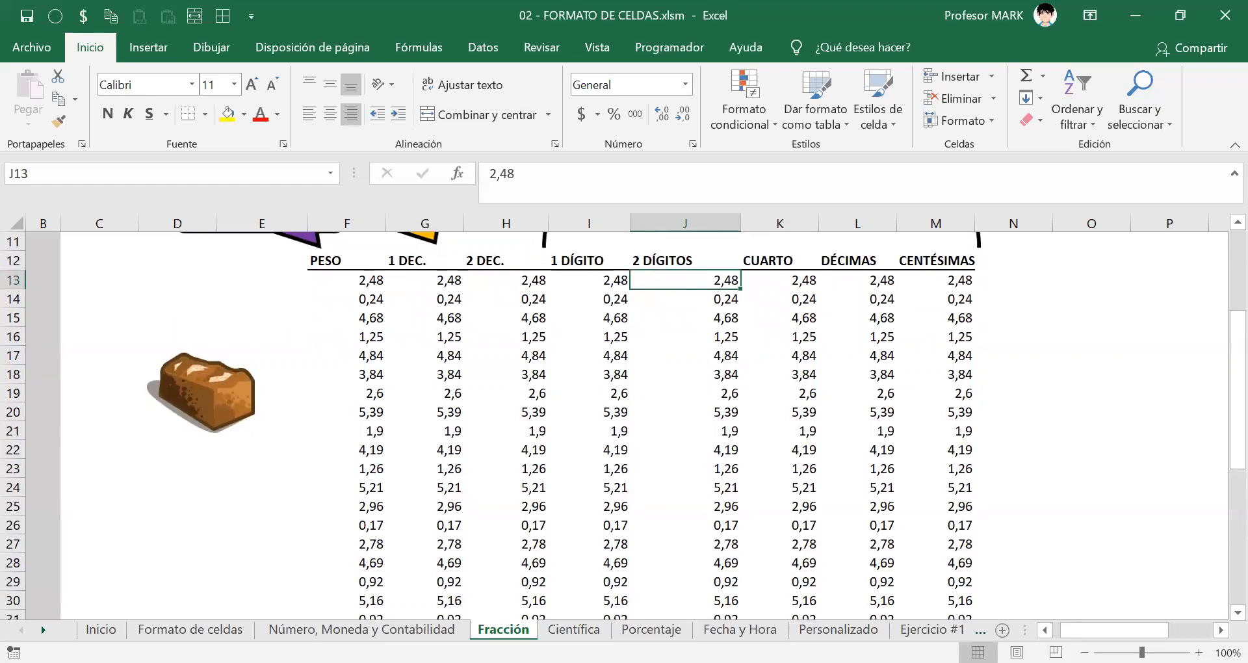
left_click(1084, 652)
scroll(878, 500, "down", 1)
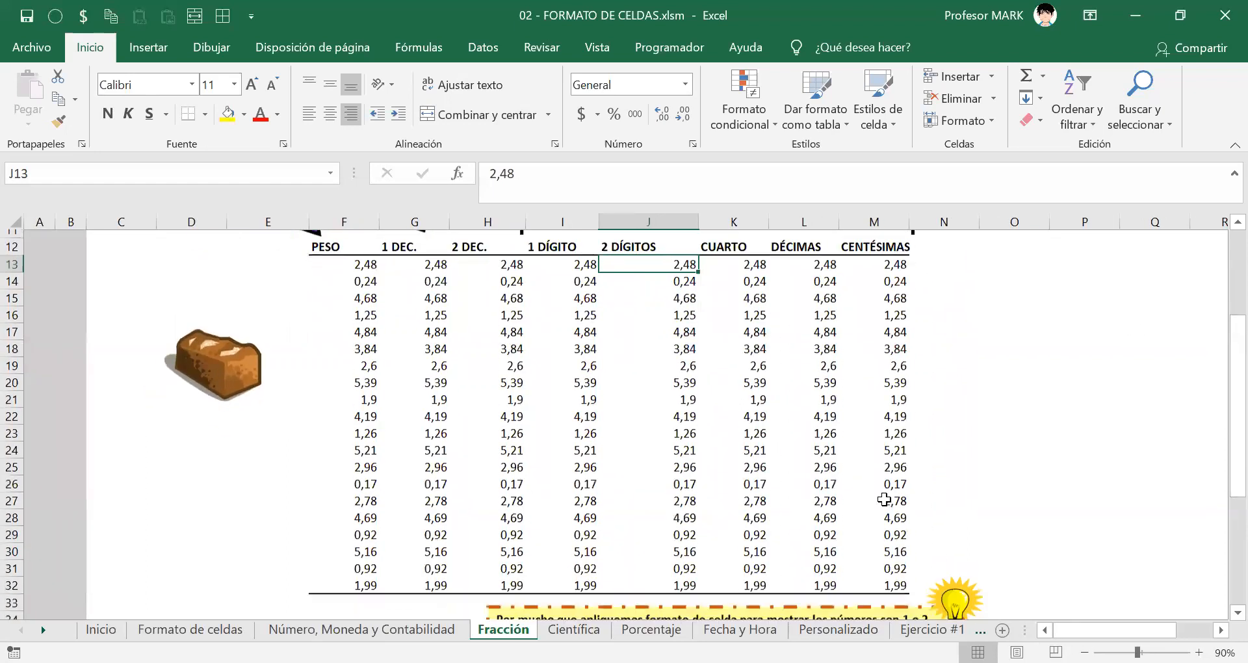
scroll(669, 311, "up", 1)
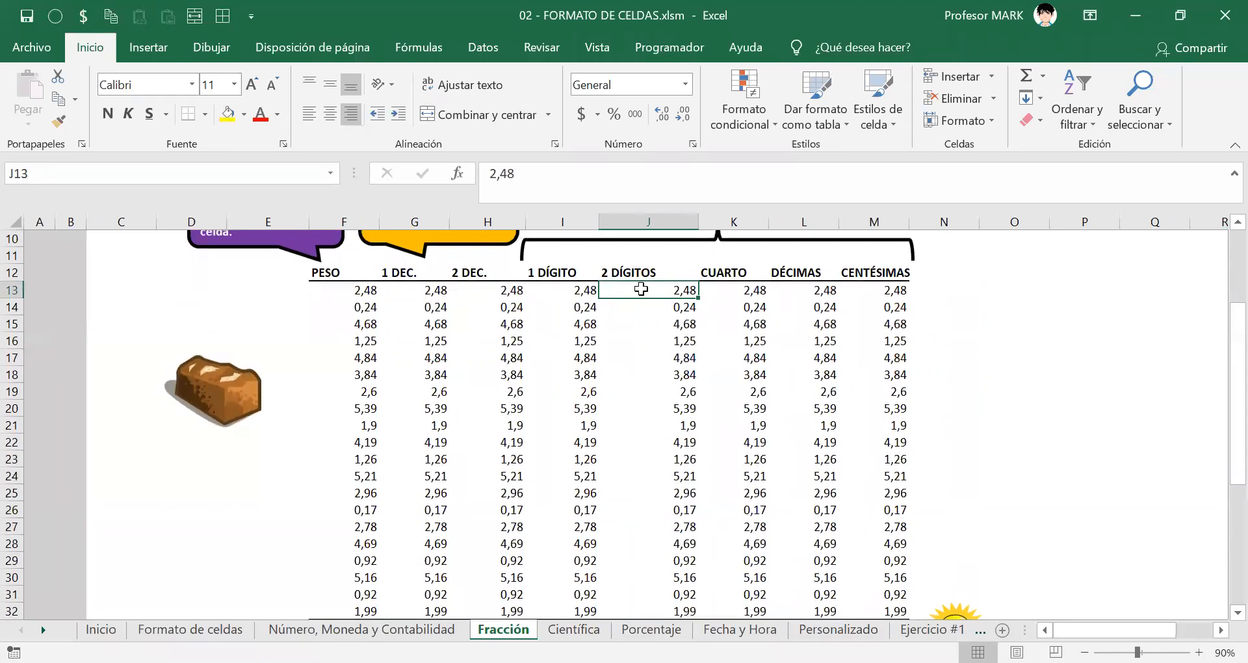
mouse_move(629, 287)
left_mouse_down()
mouse_move(634, 447)
mouse_move(623, 294)
left_mouse_up()
left_click_drag(638, 289, 647, 604)
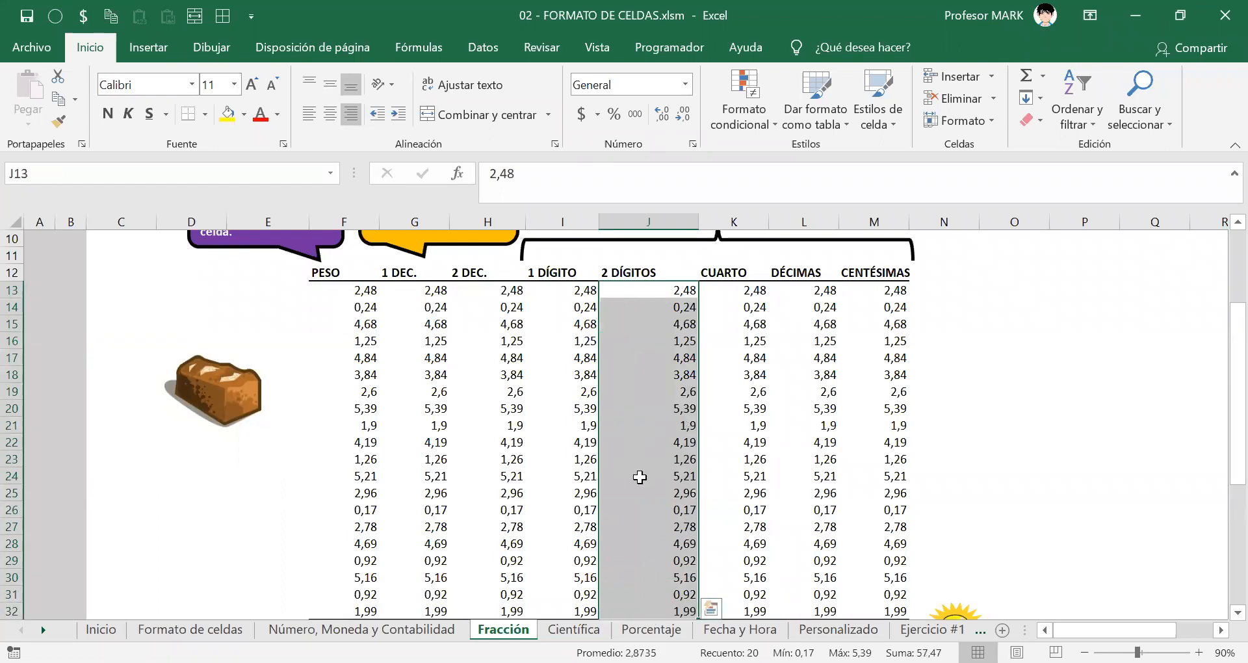
scroll(639, 476, "down", 1)
scroll(651, 389, "up", 2)
scroll(910, 396, "down", 1)
scroll(1217, 387, "down", 1)
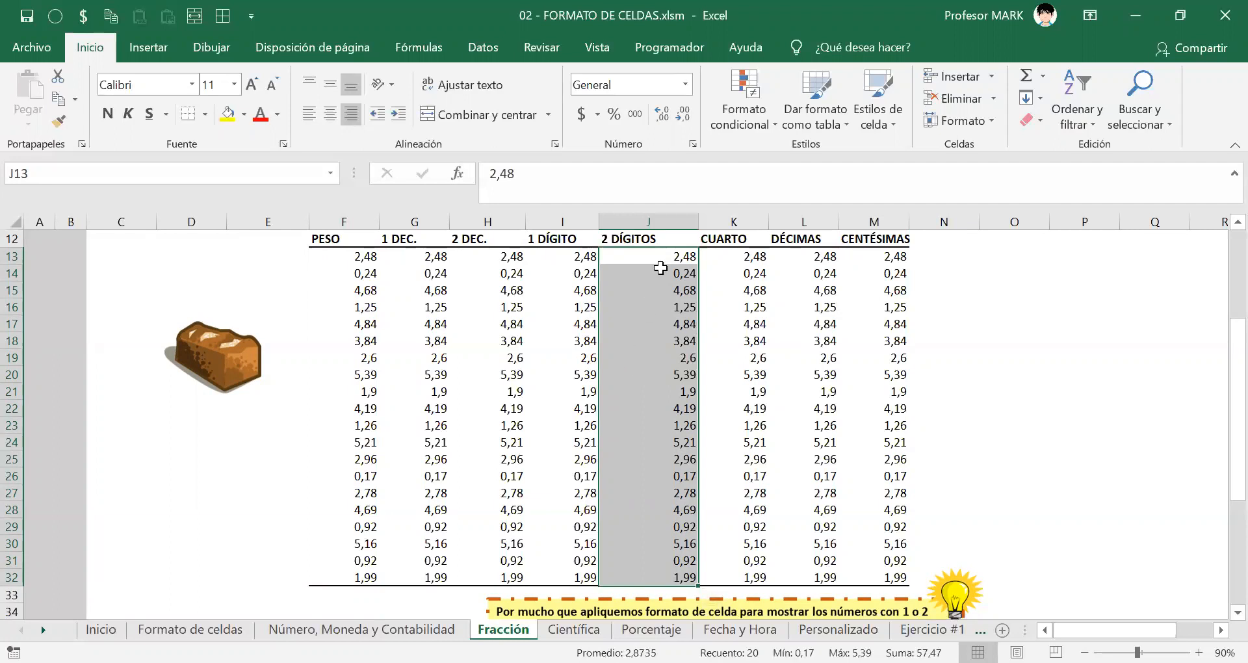
Open the cell format settings for J13:J32 beside the column and compare the number categories, including Fracción, Moneda, Científica and Número
right_click(662, 268)
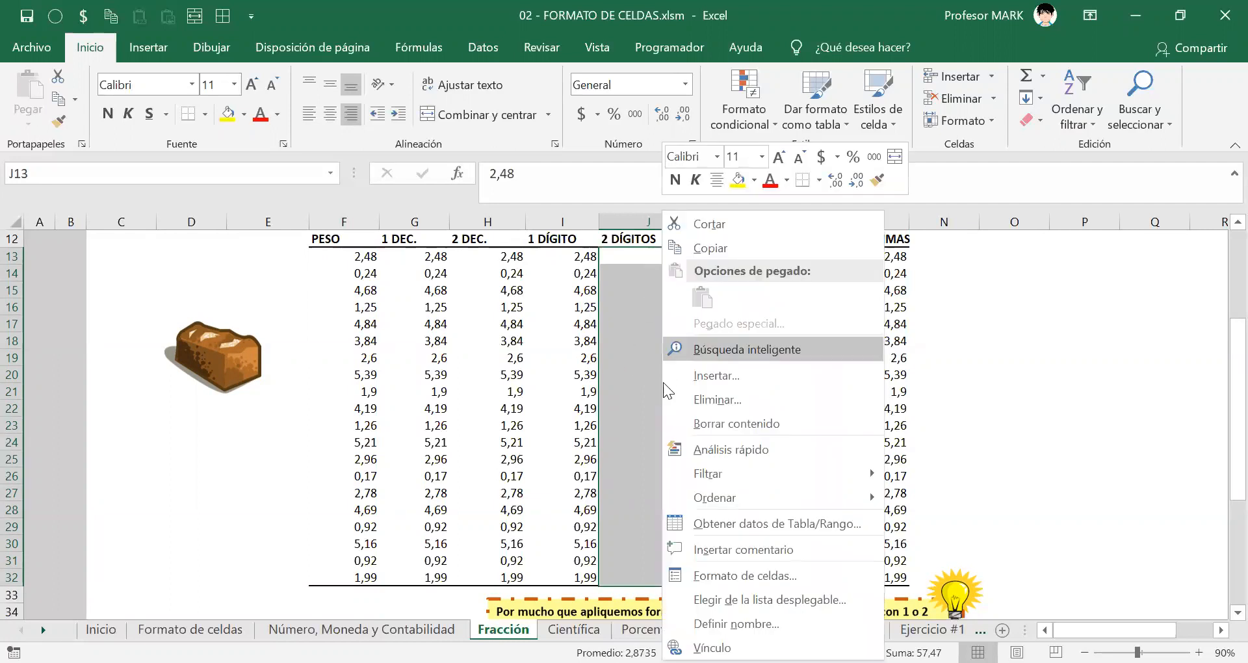
left_click(728, 578)
left_click_drag(604, 162, 314, 96)
left_click_drag(314, 97, 233, 95)
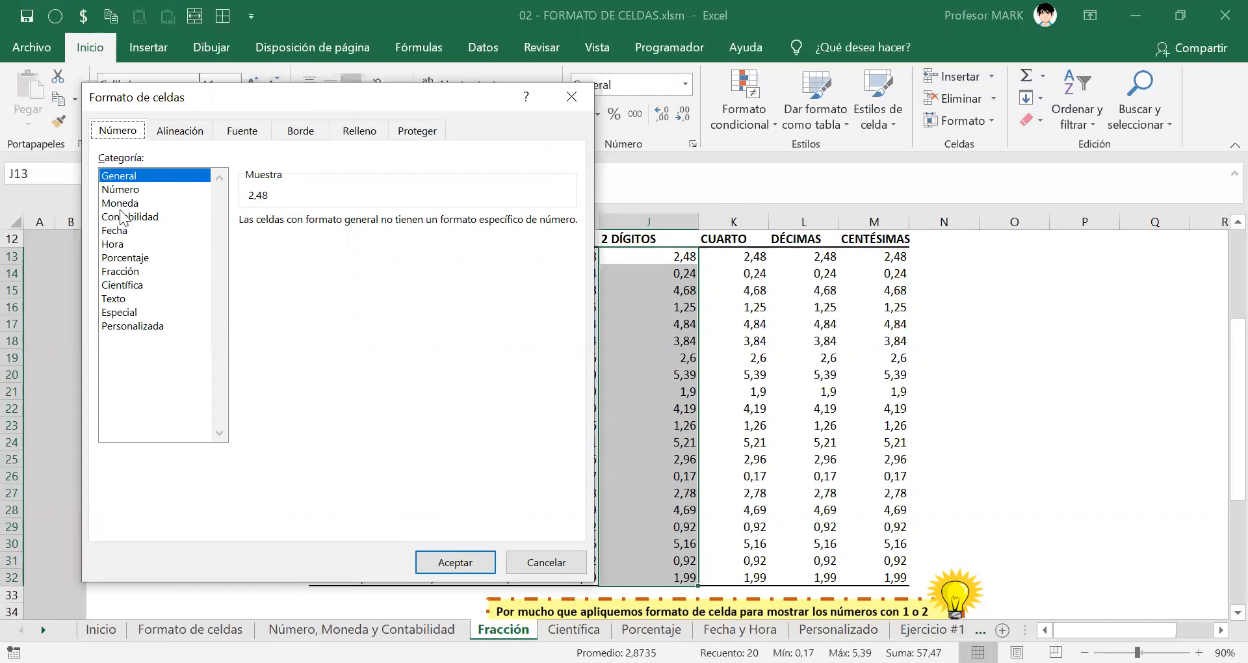
left_click(122, 272)
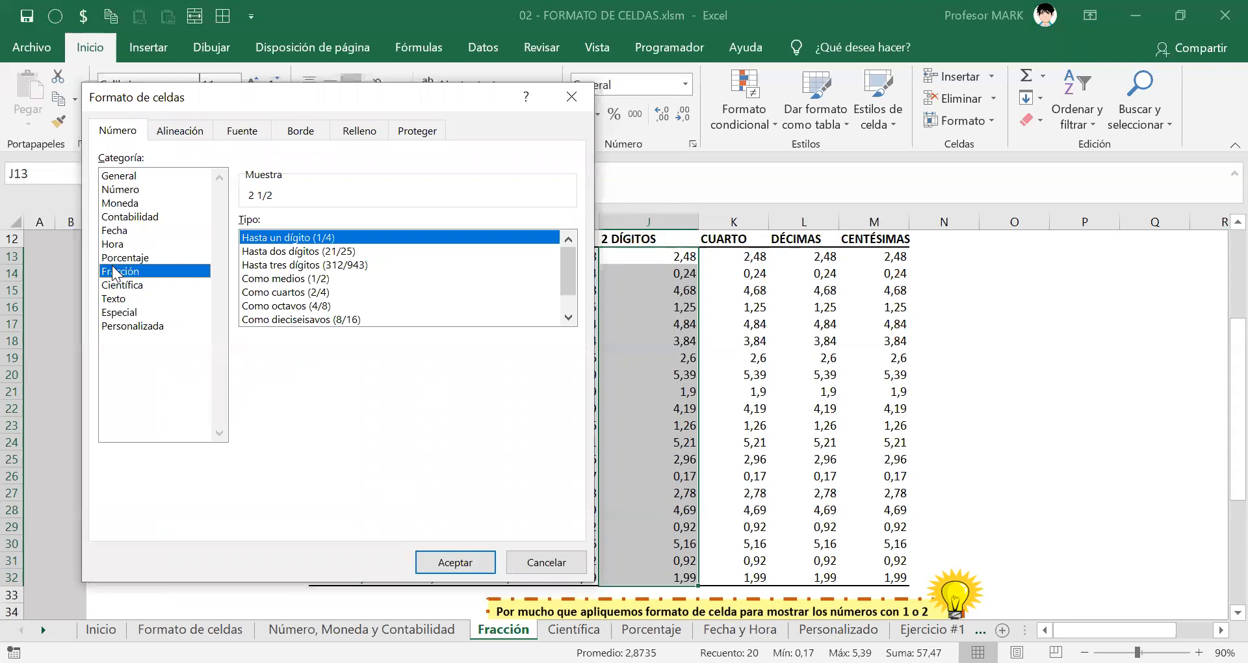
left_click(124, 205)
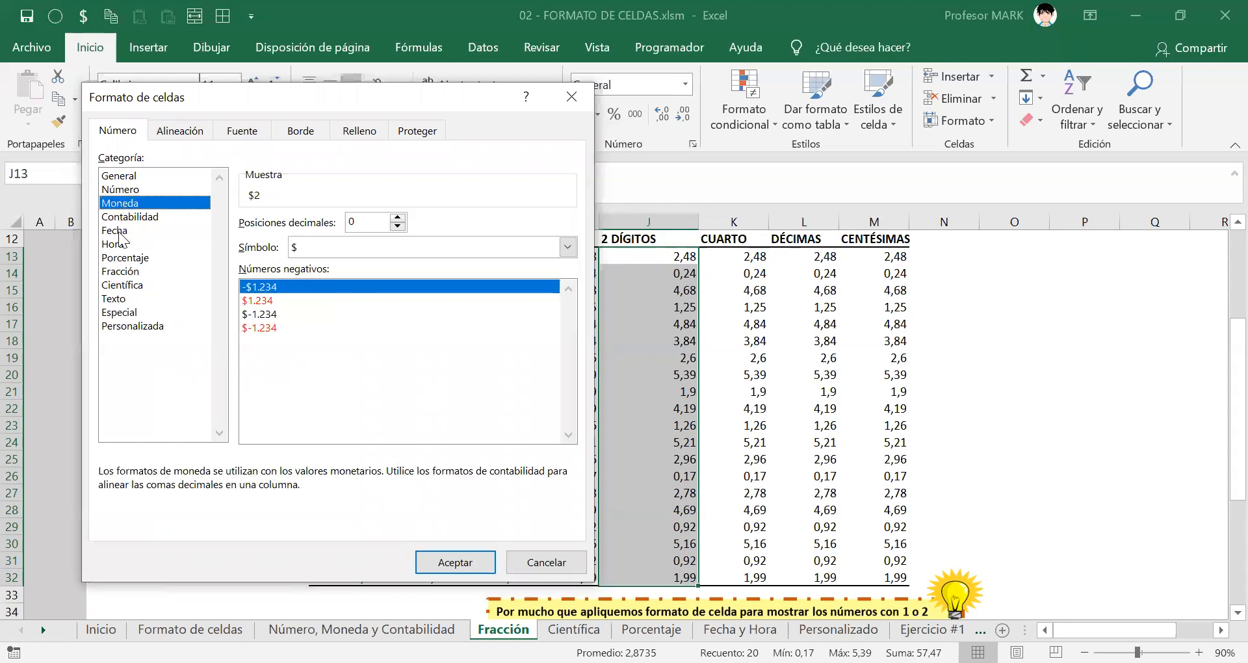
left_click(124, 231)
left_click(124, 272)
left_click(122, 190)
left_click(118, 219)
left_click(116, 245)
left_click(116, 285)
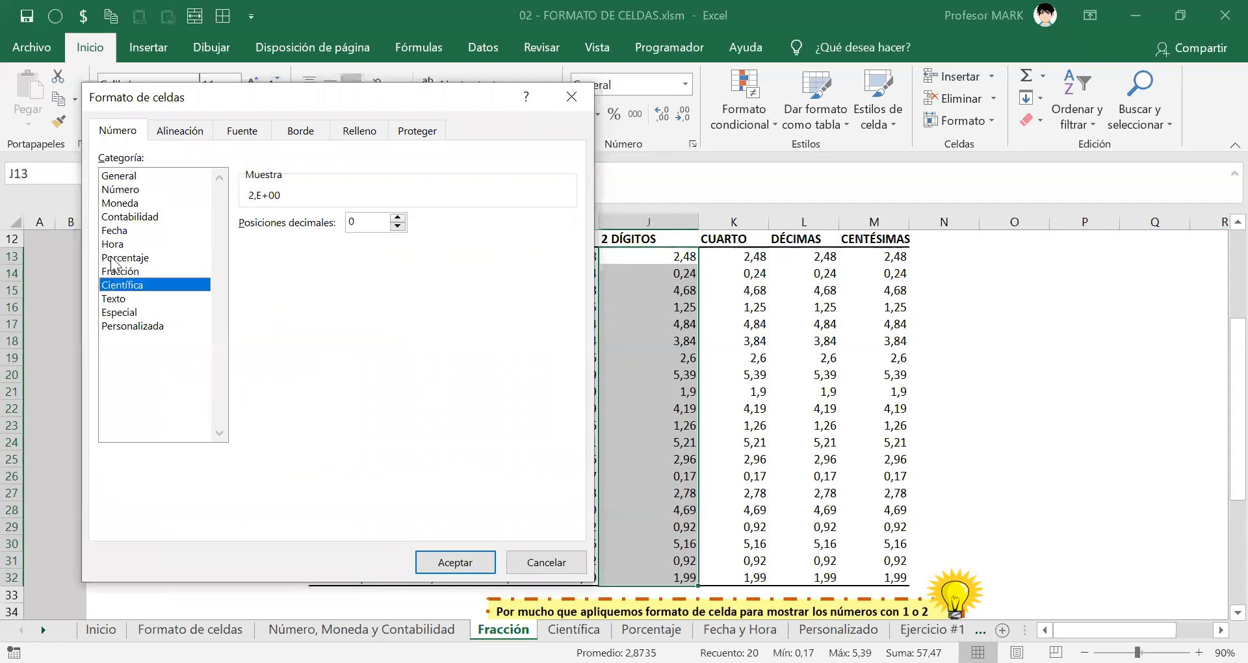
left_click(130, 217)
left_click(130, 189)
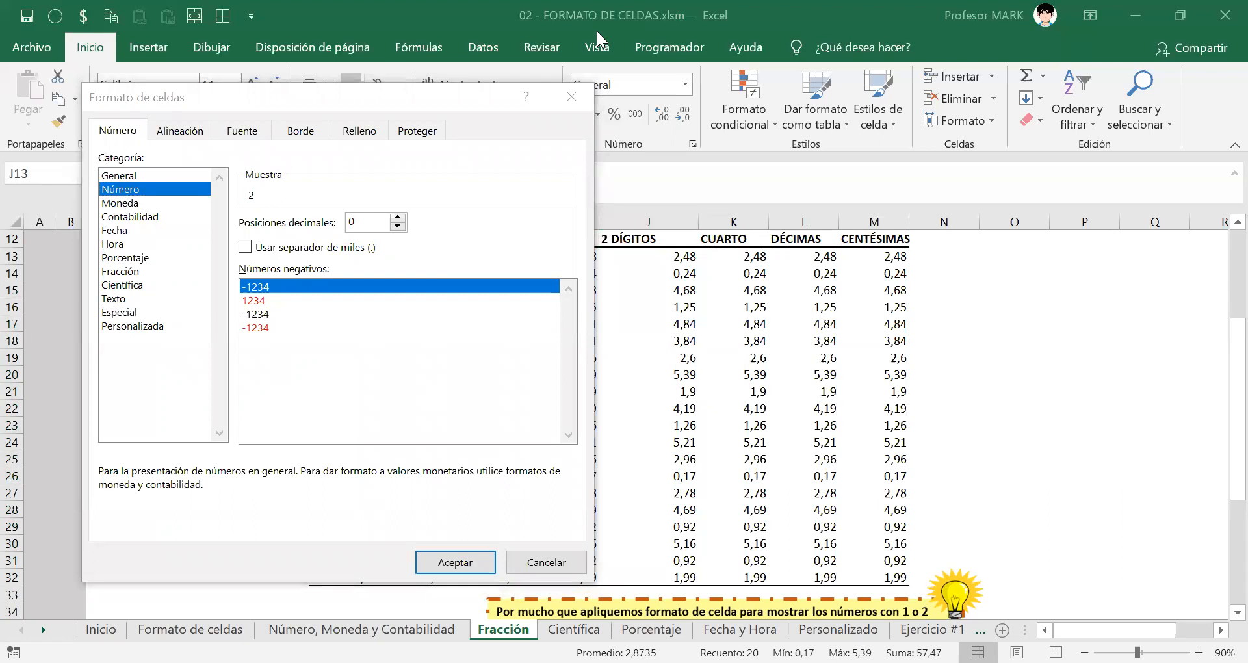
Review the options of the Moneda, Contabilidad, Fecha, Porcentaje, Científica, Especial and Personalizada categories, and close the format settings without applying any
mouse_move(271, 161)
left_mouse_down()
mouse_move(221, 366)
mouse_move(281, 448)
mouse_move(391, 447)
left_mouse_up()
mouse_move(525, 368)
left_mouse_down()
mouse_move(468, 170)
mouse_move(267, 159)
left_mouse_up()
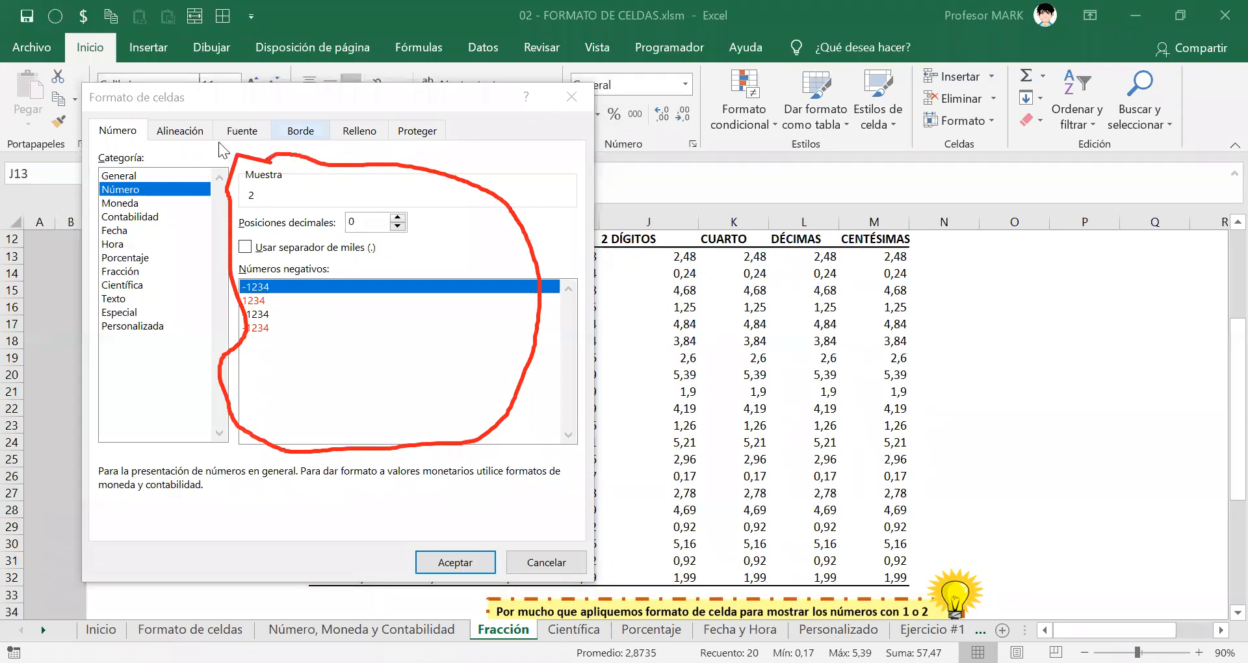
left_click(127, 204)
left_click(123, 217)
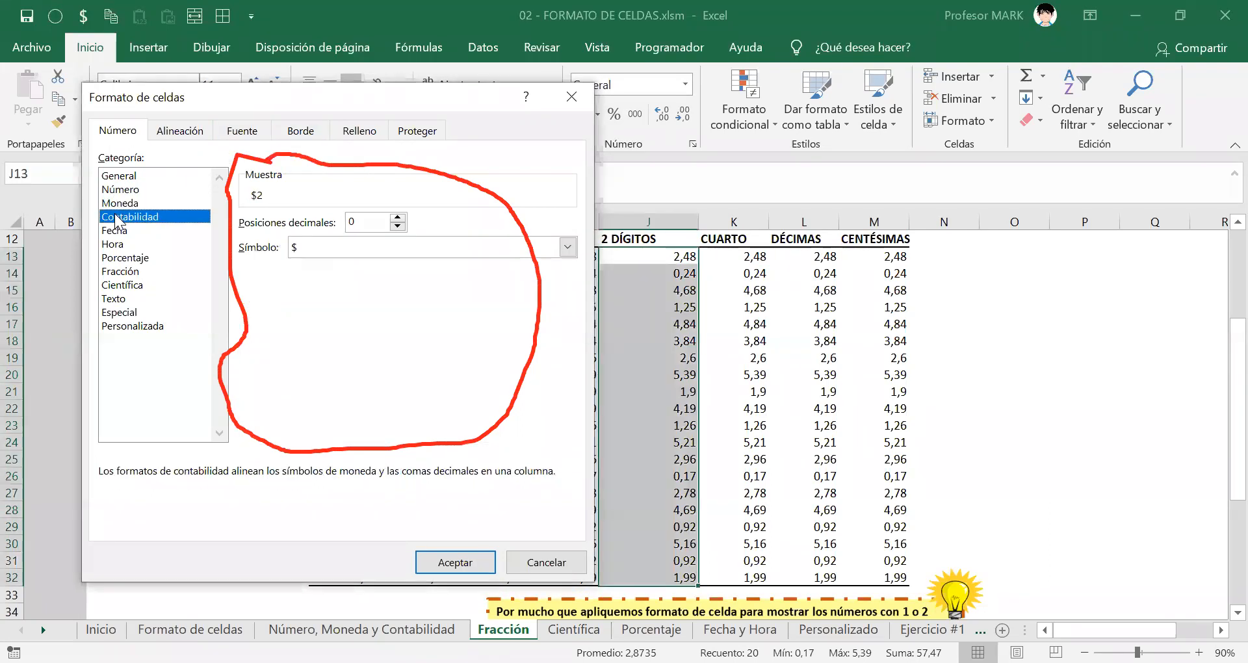
left_click(119, 232)
left_click(120, 257)
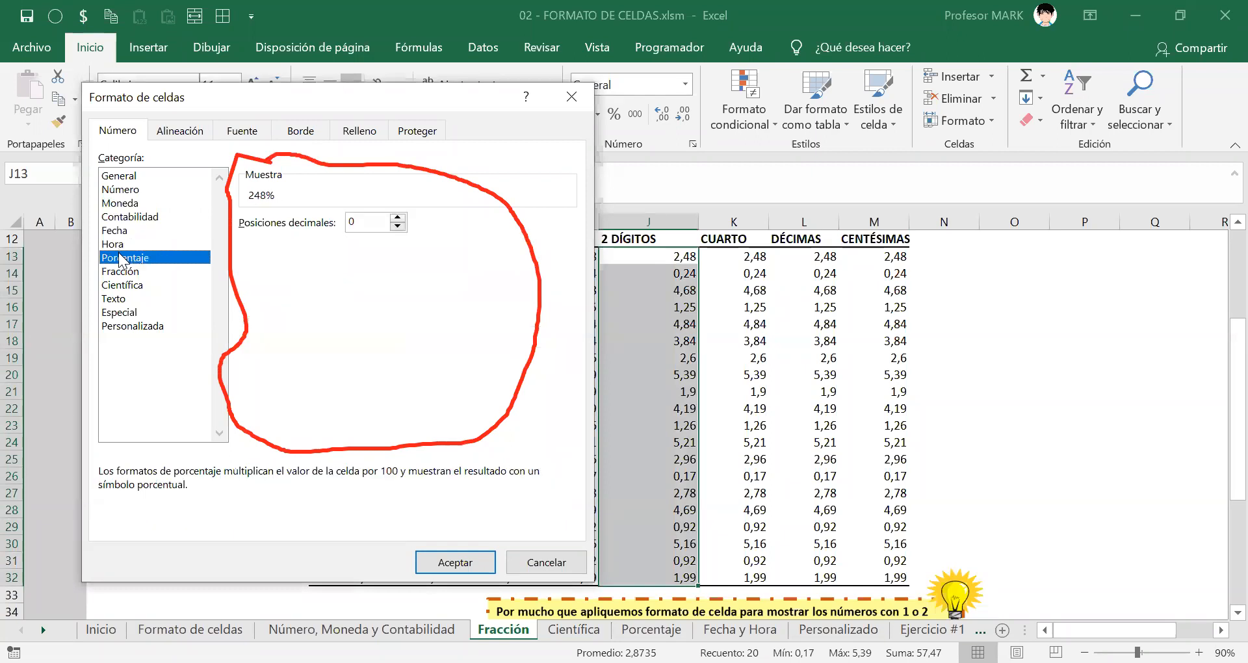
left_click(122, 285)
left_click(118, 313)
left_click(121, 325)
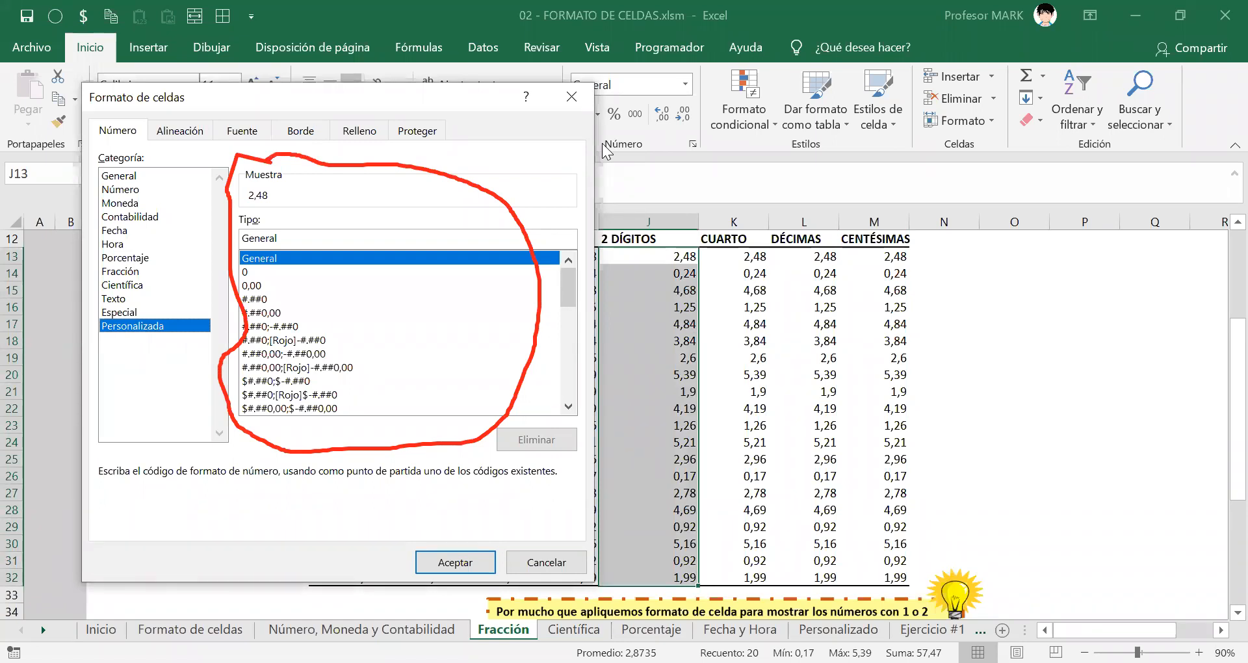
key("Escape")
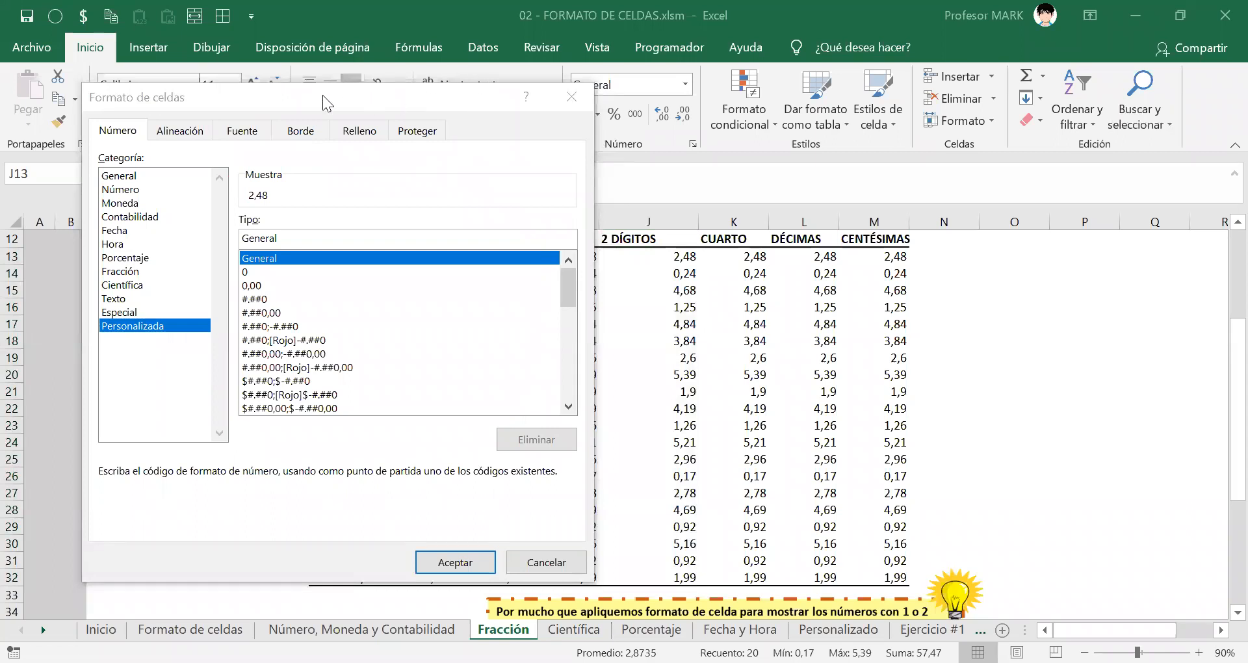
left_click(572, 96)
Return to the Número, Moneda y Contabilidad sheet and compare the formats of cells J9 and K9
key("ctrl+Page_Up")
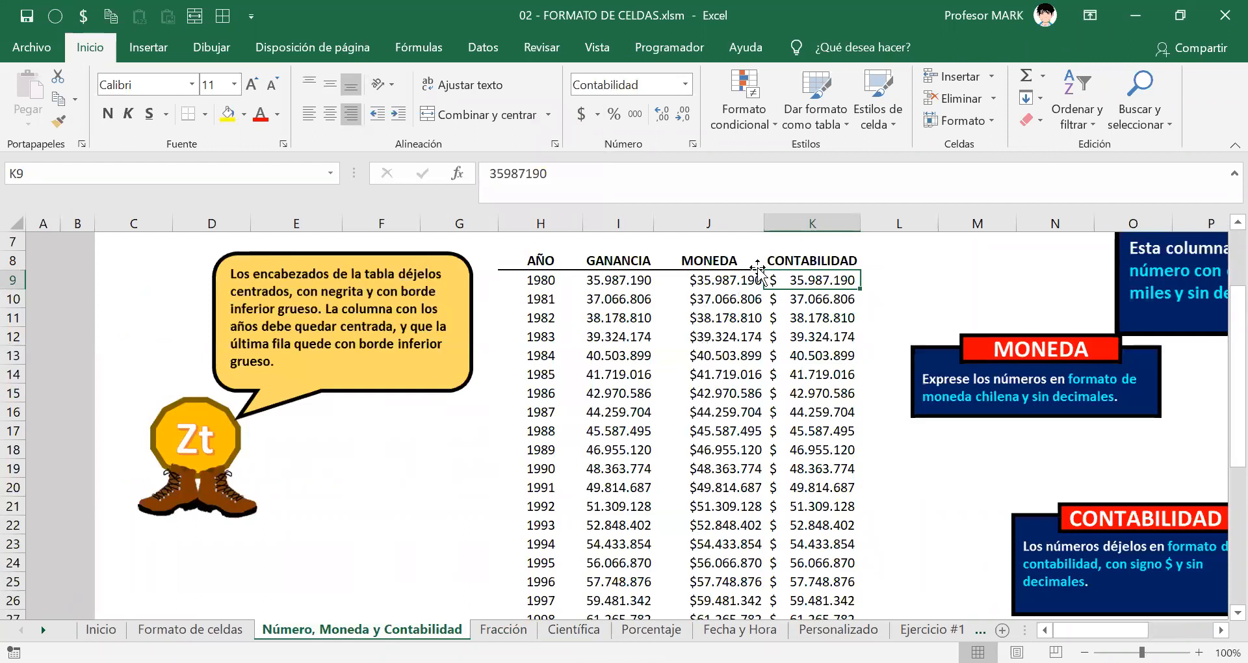
left_click(697, 284)
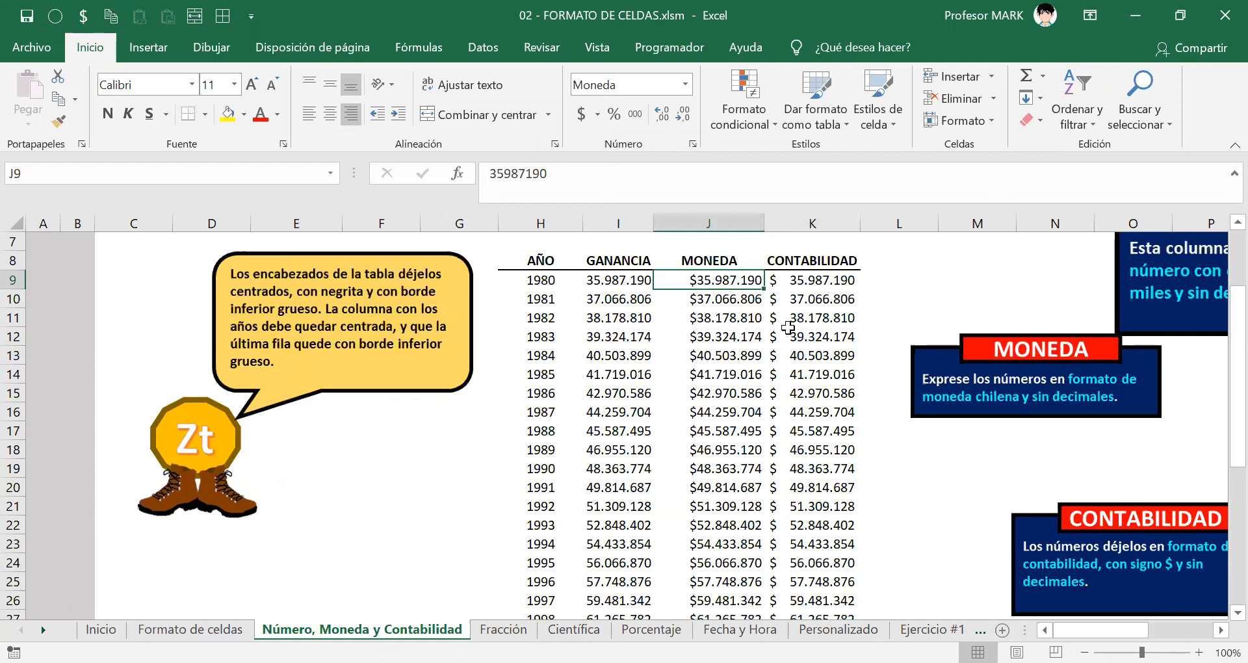
left_click(783, 284)
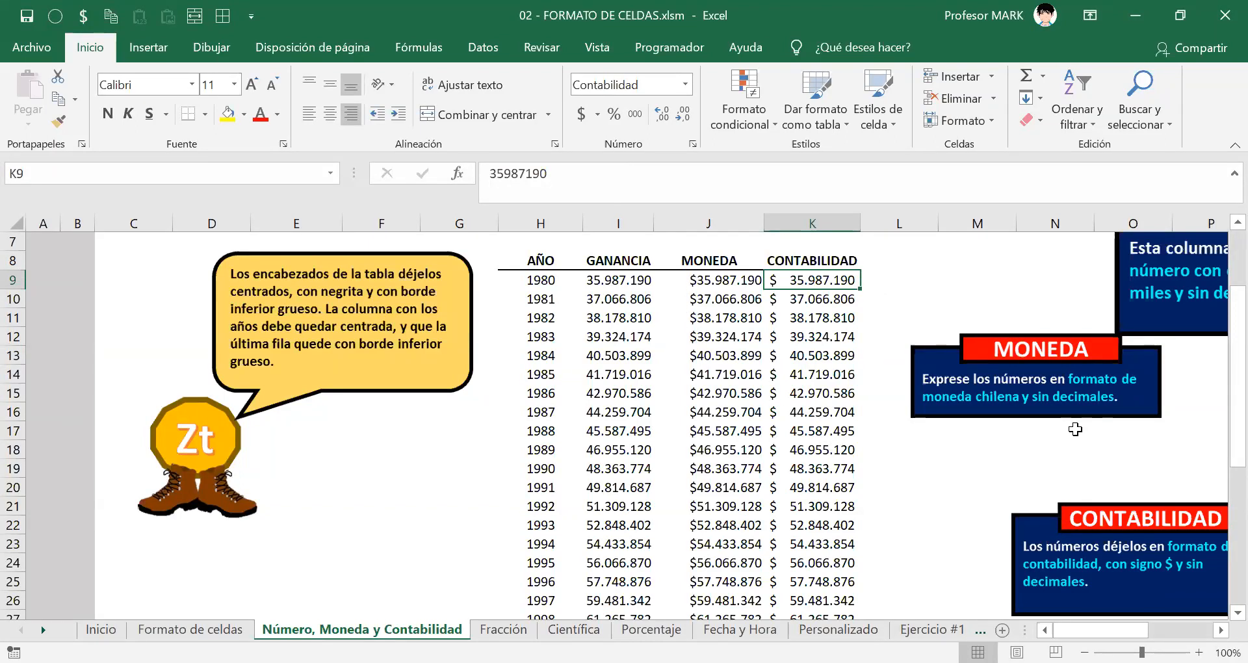
Enter 0 for 1980 in both the MONEDA cell J9 and the CONTABILIDAD cell K9
key("Left")
type("0")
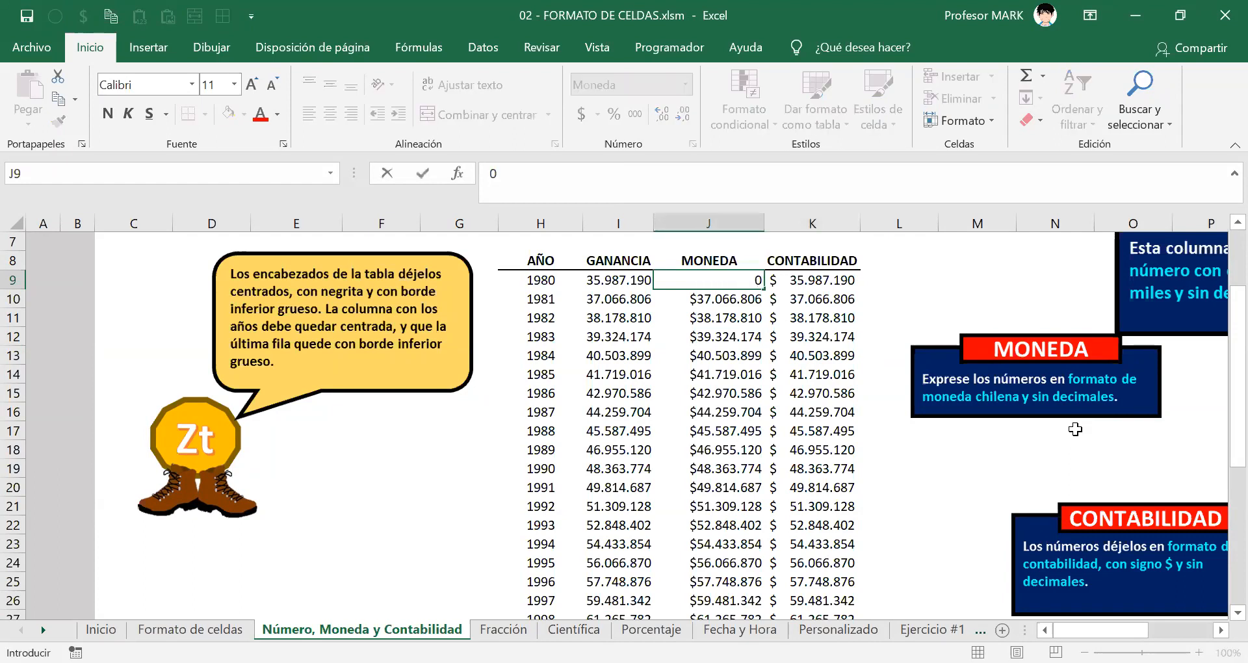
key("Return")
key("Up")
key("Right")
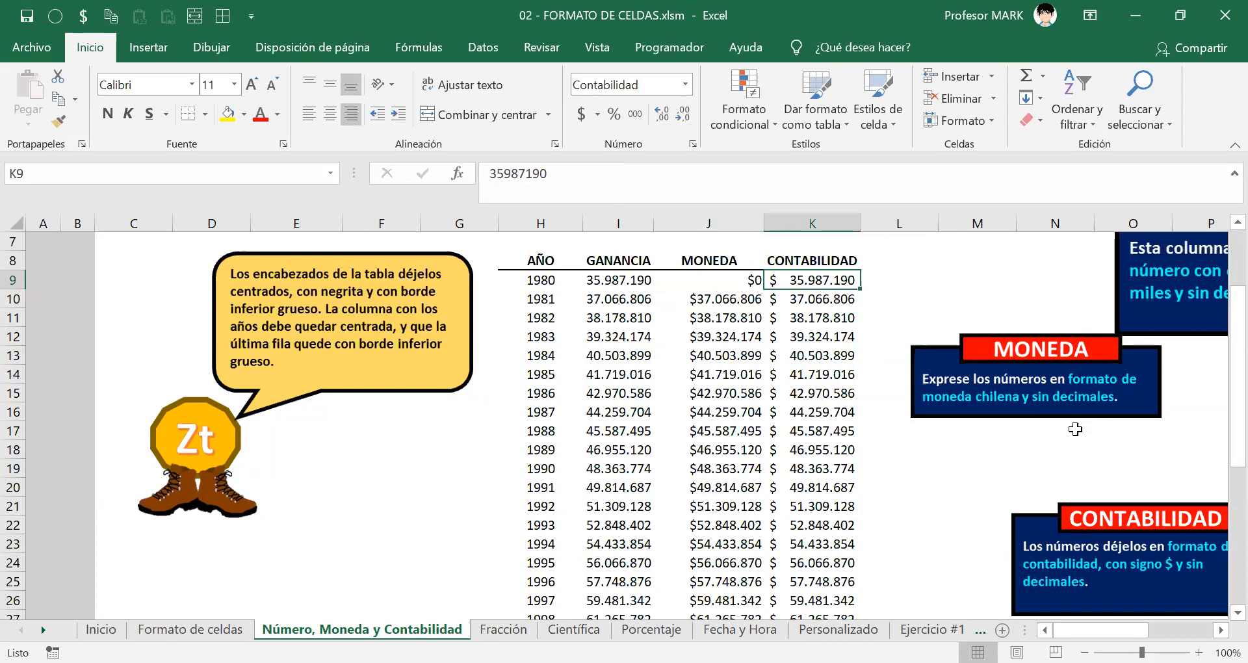
type("0")
key("Return")
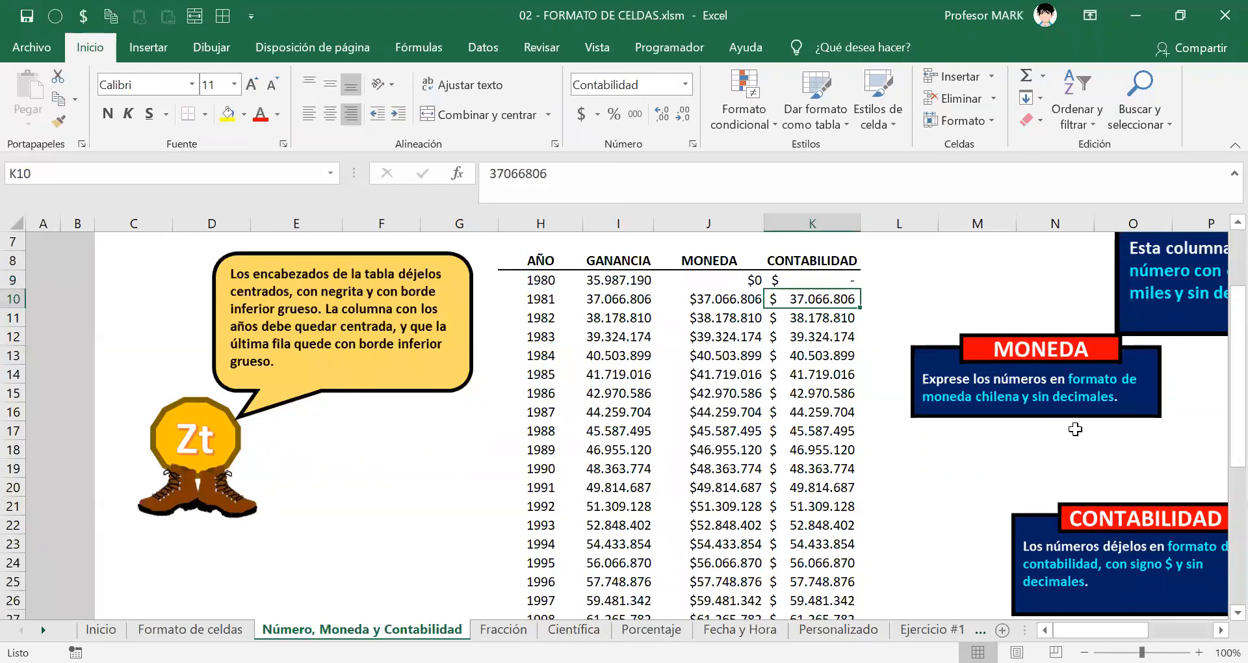
Inspect the underlying value of K9 without changing it, and select J9 for comparison
double_click(836, 278)
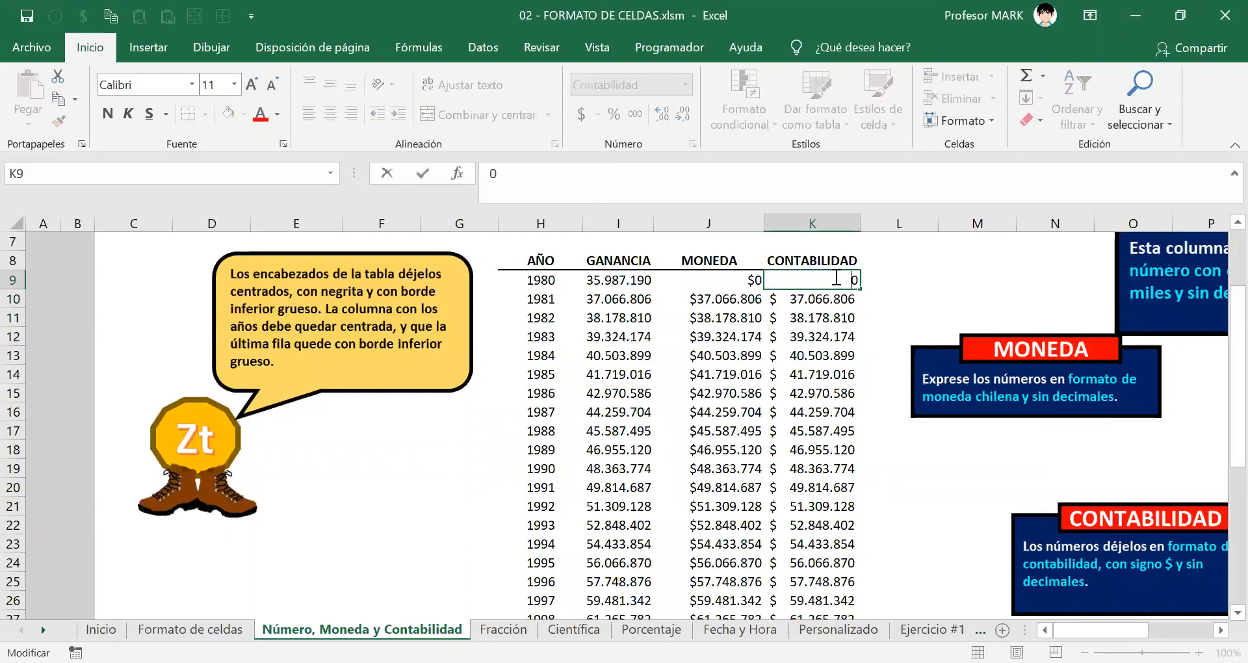
key("Escape")
double_click(833, 280)
left_click(731, 279)
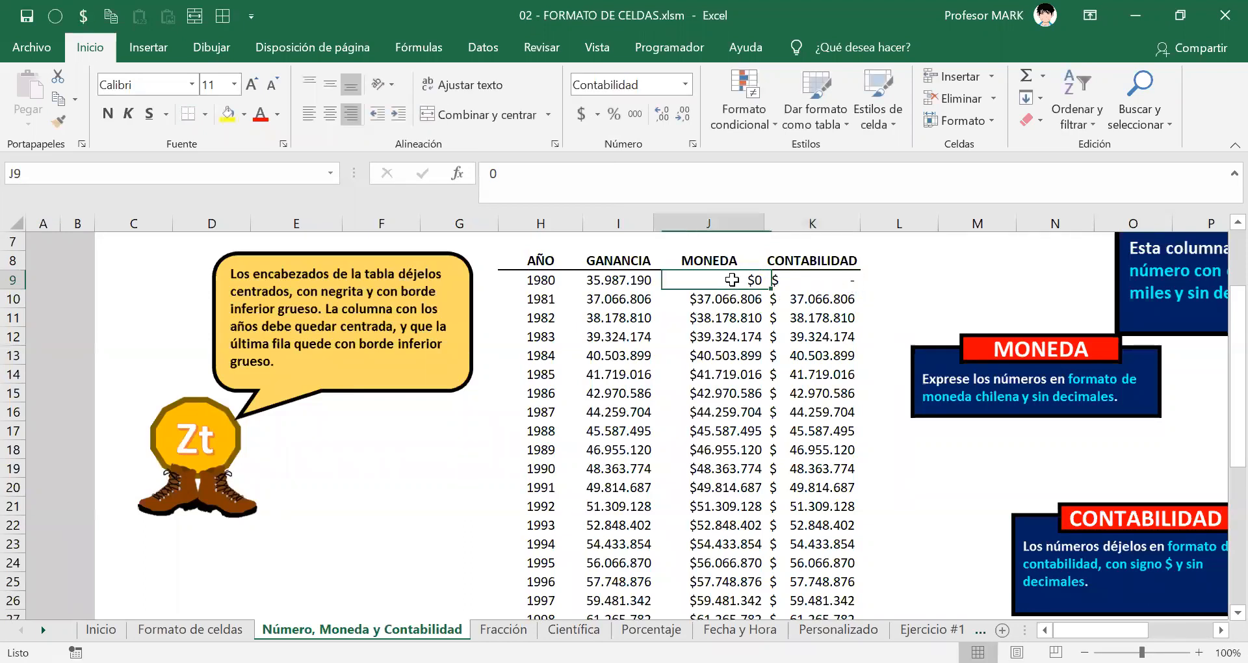
Inspect the underlying value of the MONEDA cell J9 and undo the zero entries for 1980
double_click(754, 279)
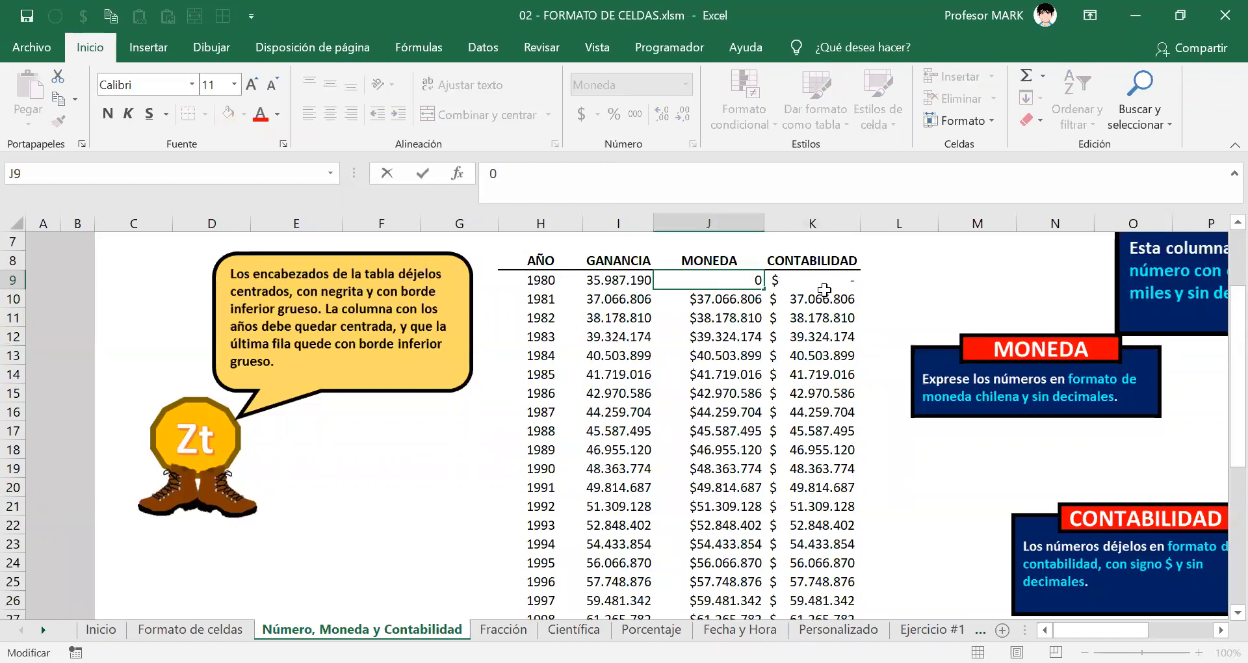
key("Escape")
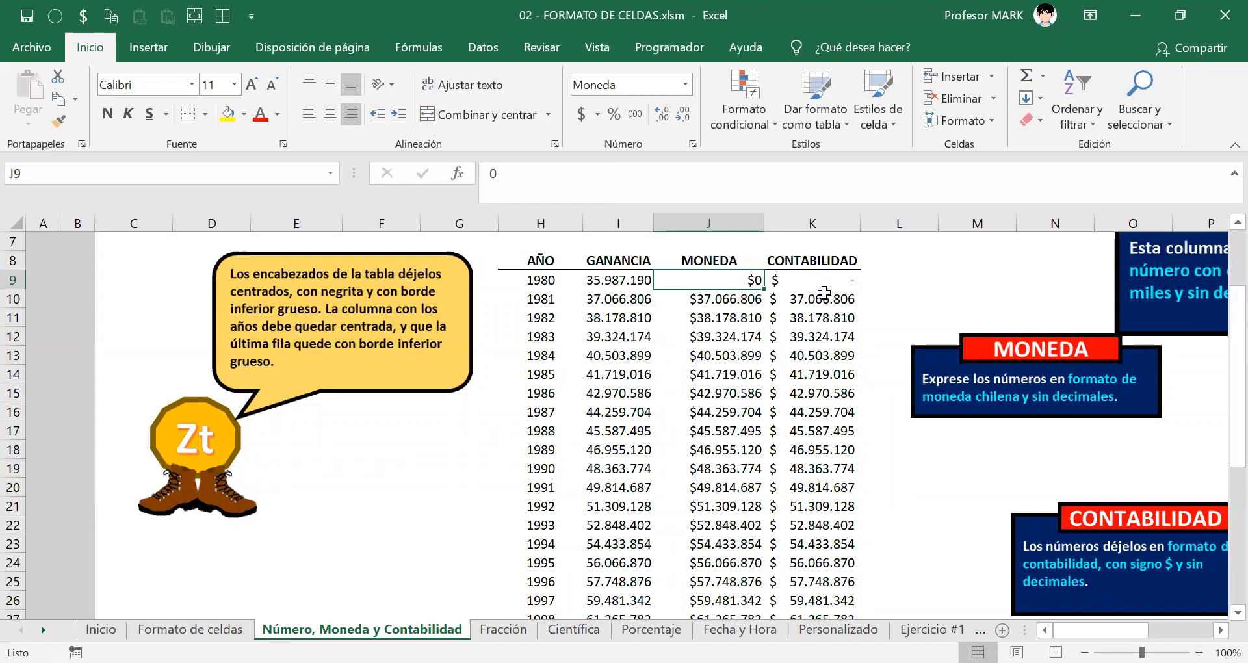
key("ctrl+z")
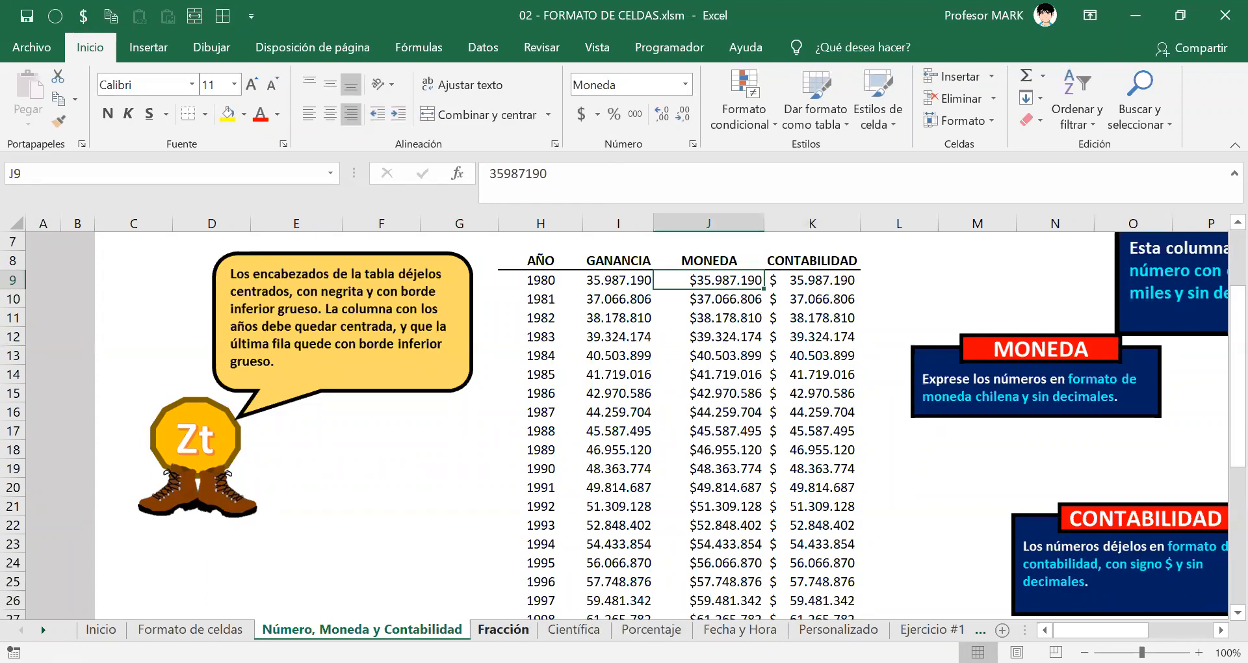
On the Fracción sheet, open the cell format settings for the 2 DÍGITOS weights J13:J32 and choose the Fracción category
left_click(503, 629)
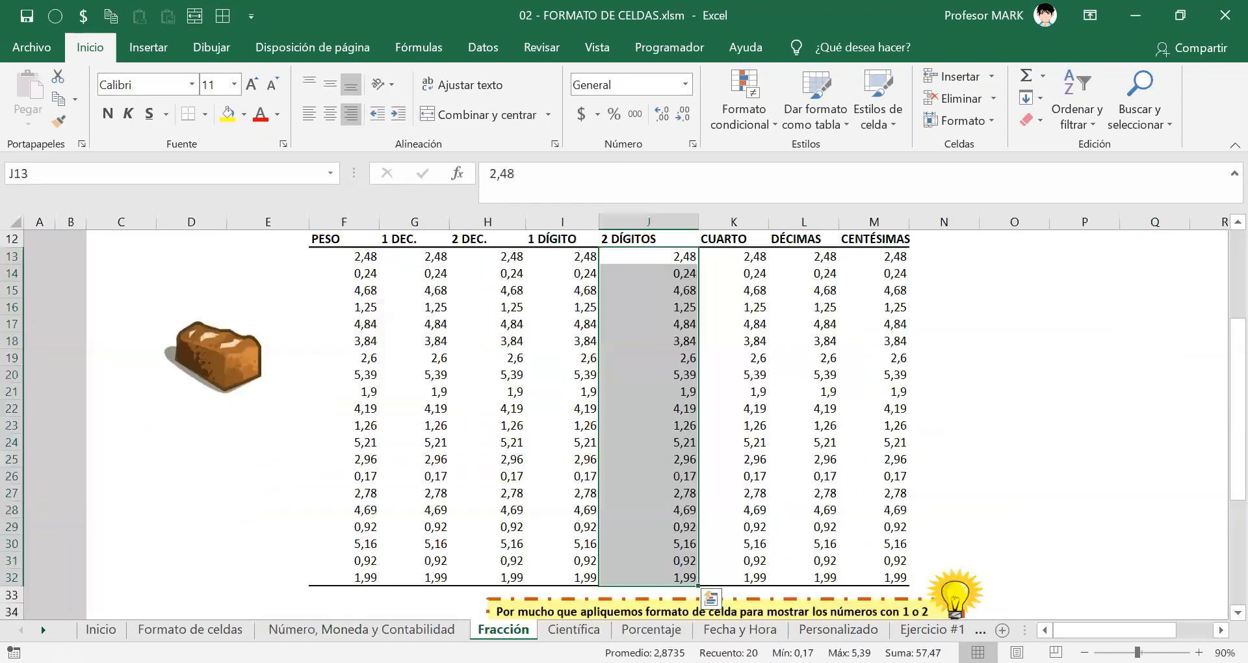
right_click(652, 282)
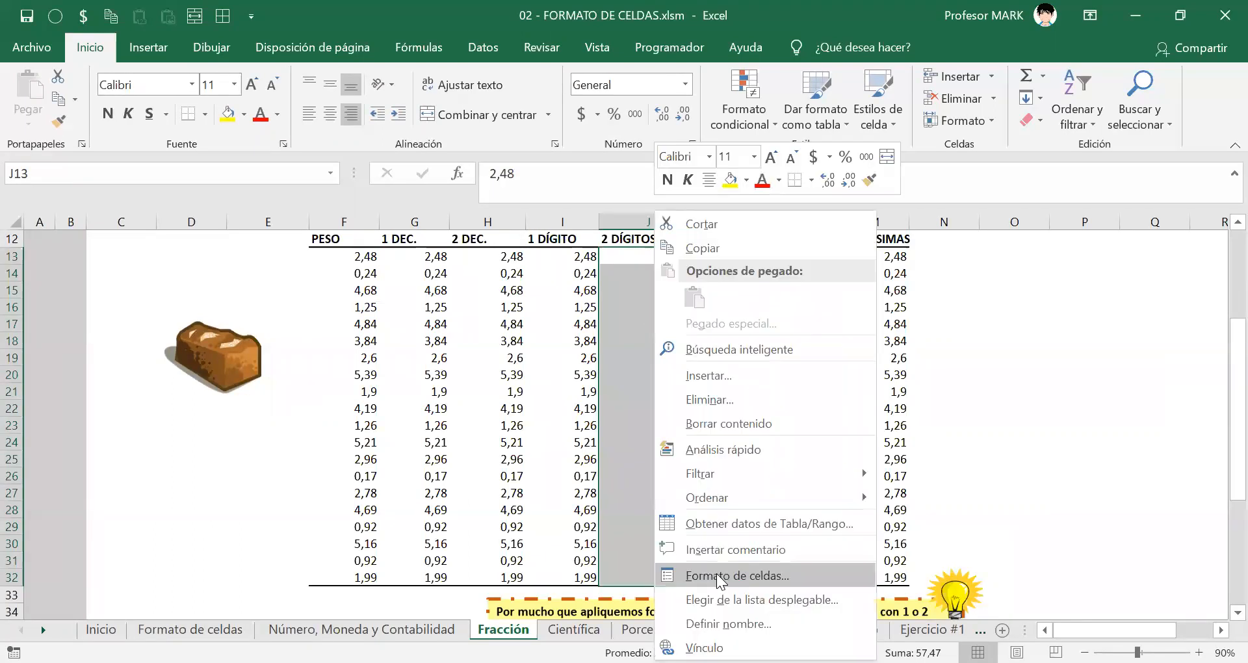
left_click(719, 576)
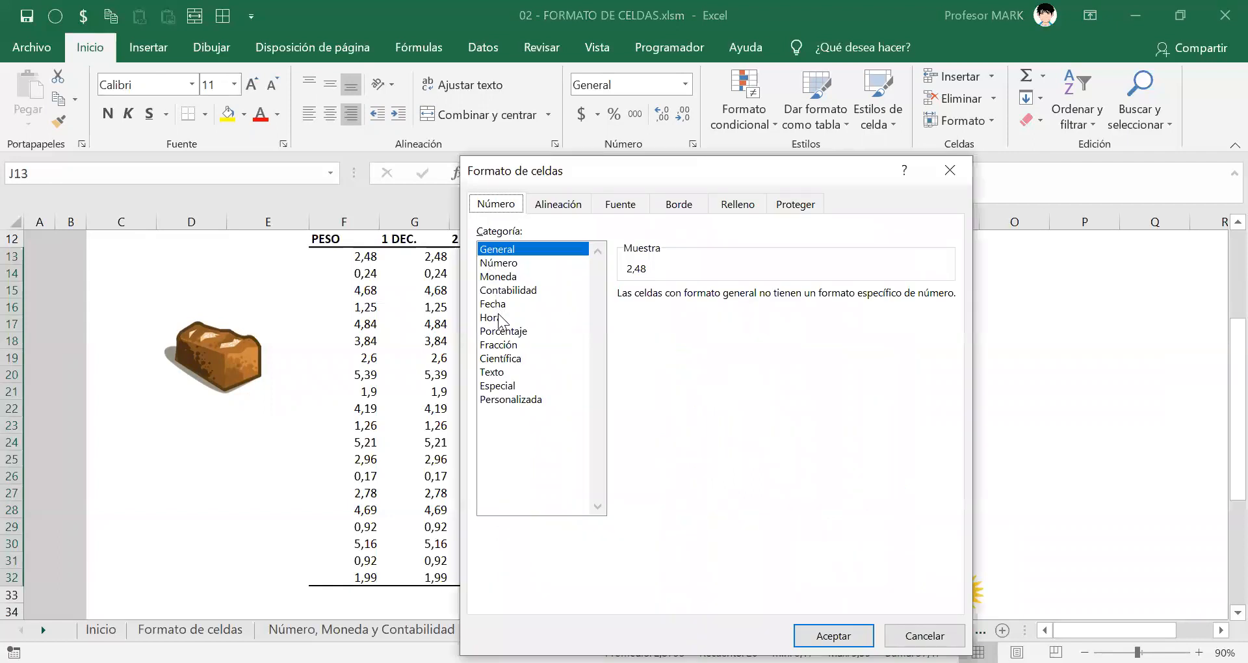
left_click(497, 346)
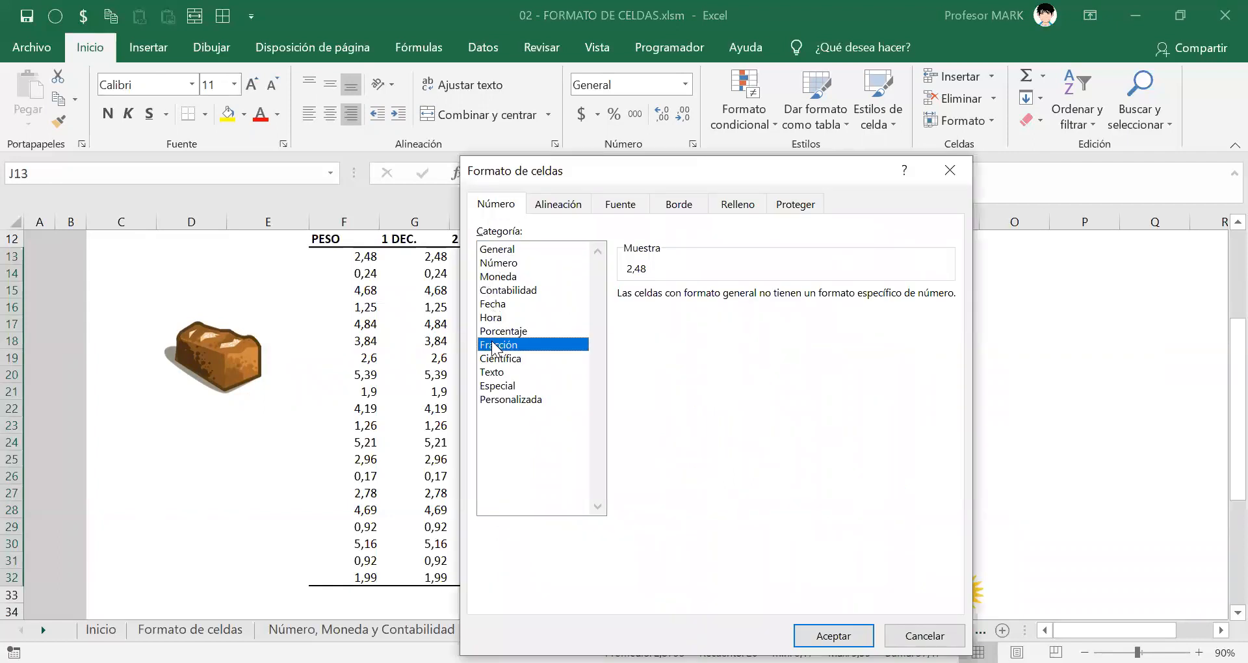
left_click_drag(712, 170, 427, 44)
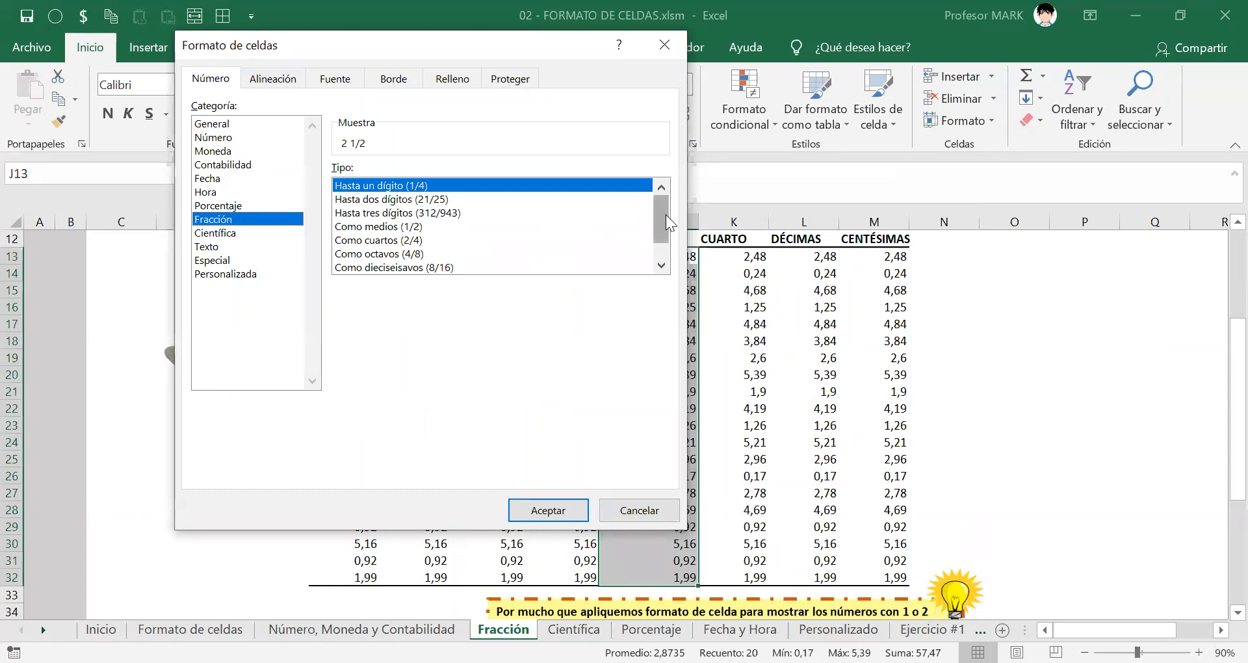
Review the available fraction types and preview Como dieciseisavos (8/16) on the sample value
left_click_drag(662, 213, 666, 243)
left_click(416, 213)
left_click(408, 236)
left_click(369, 243)
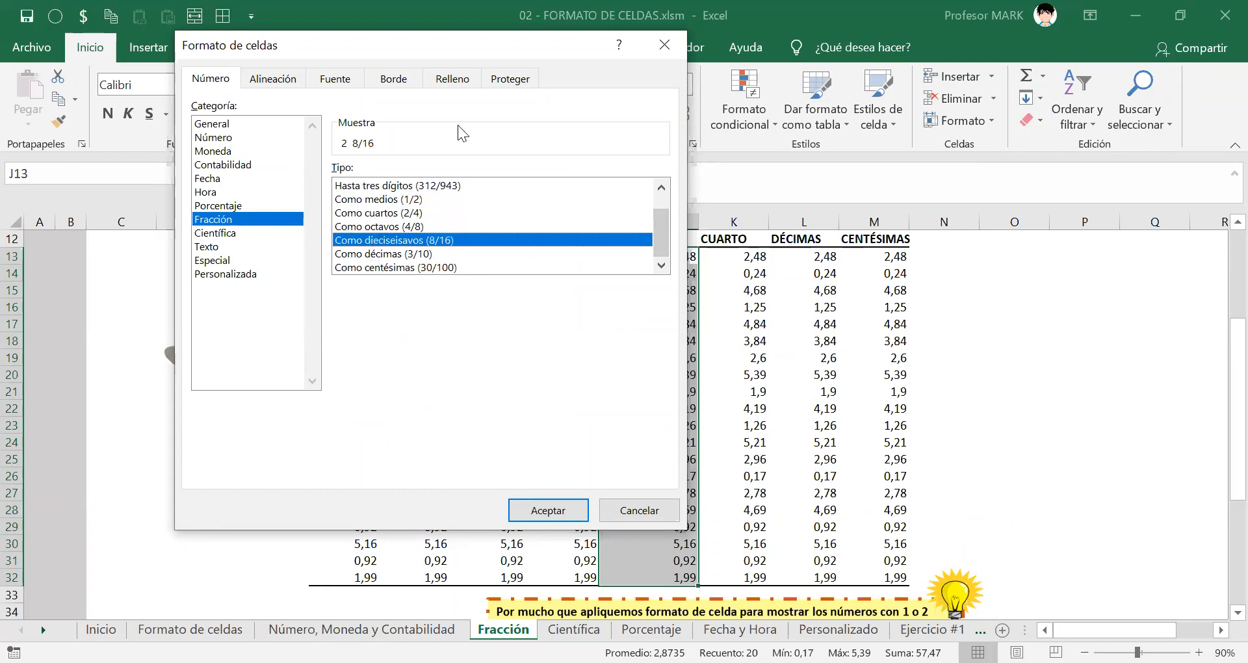
Compare the one-digit and two-digit fraction types, and apply Hasta dos dígitos (21/25) to the 2 DÍGITOS weights
left_click_drag(484, 46, 327, 148)
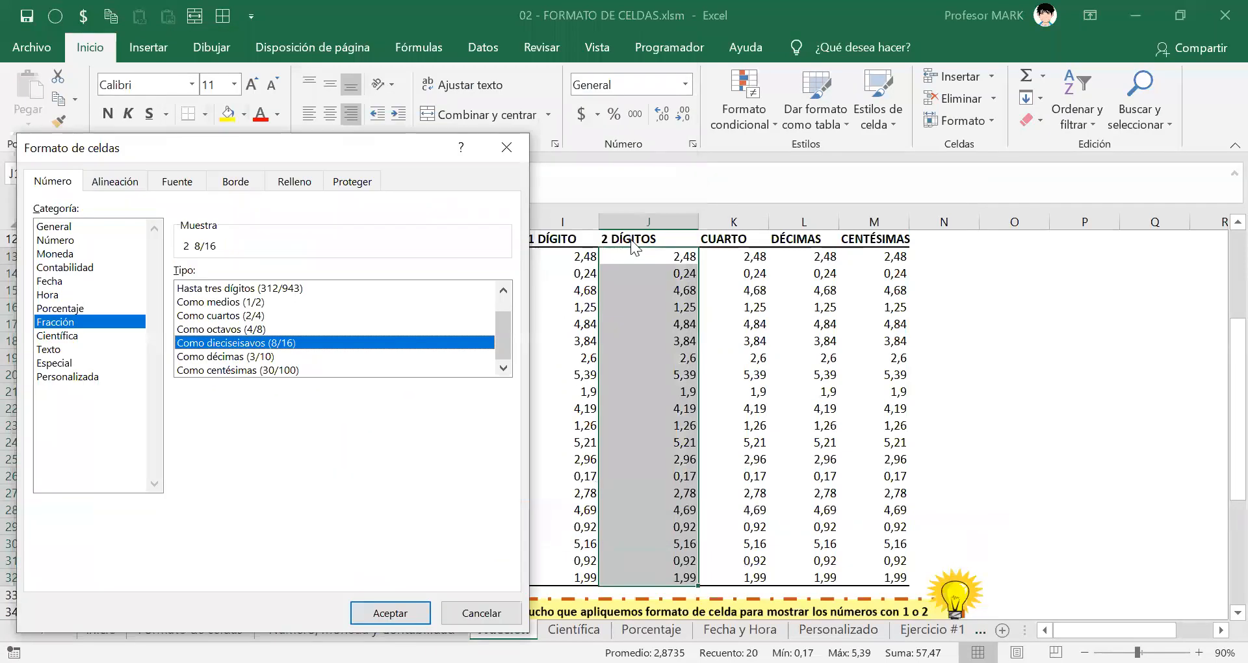
left_click_drag(226, 141, 257, 88)
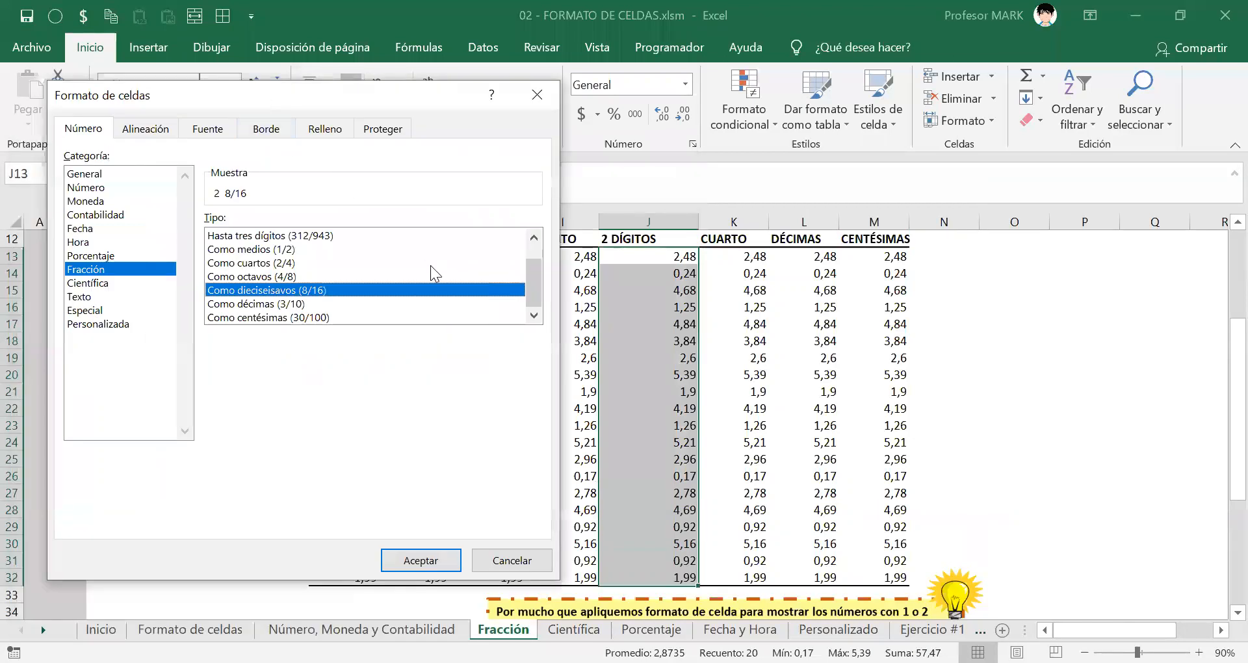
scroll(532, 283, "up", 1)
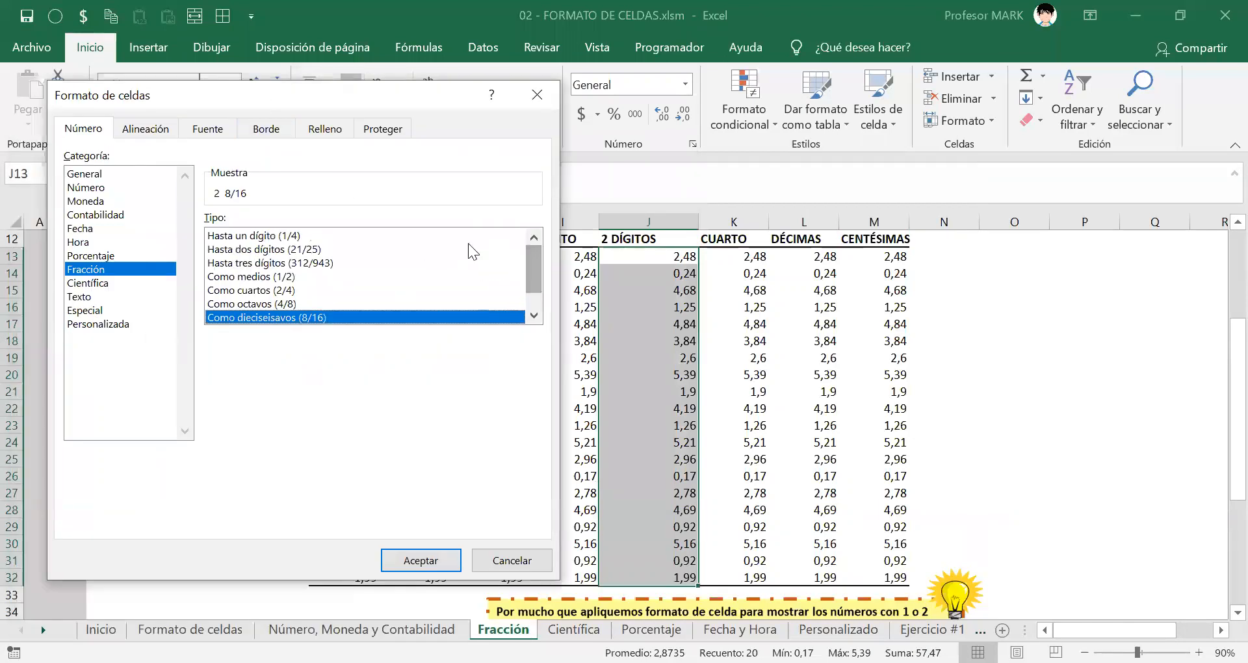
left_click(259, 236)
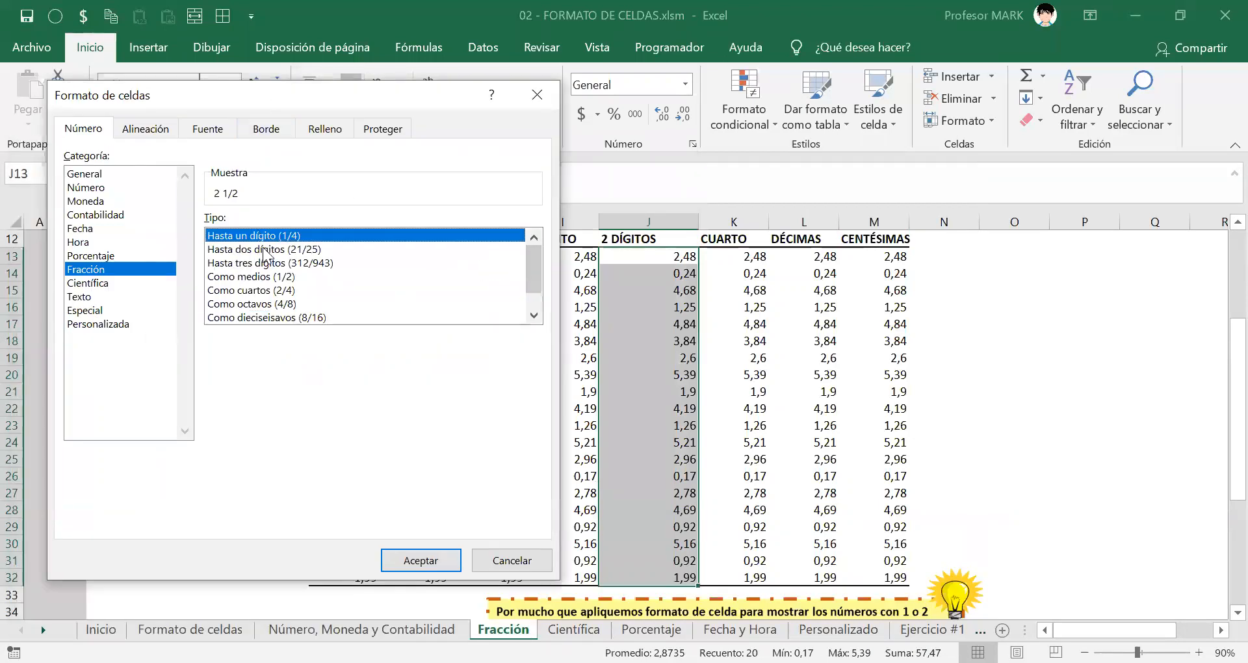
left_click(263, 250)
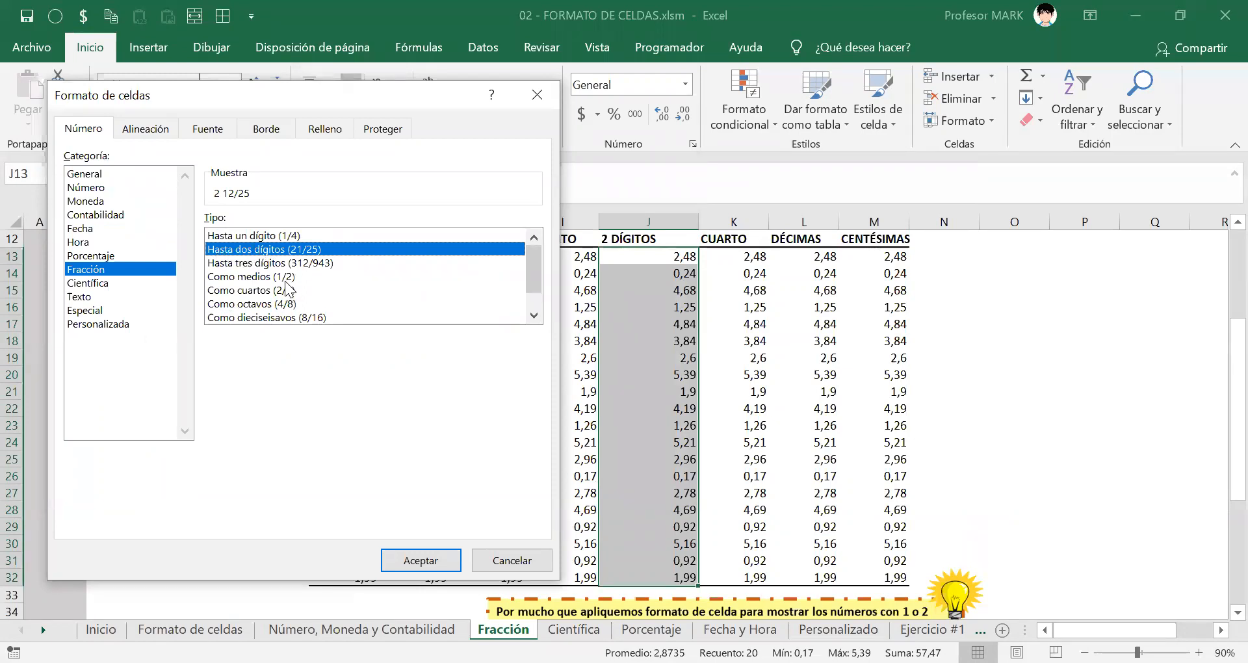
left_click(431, 565)
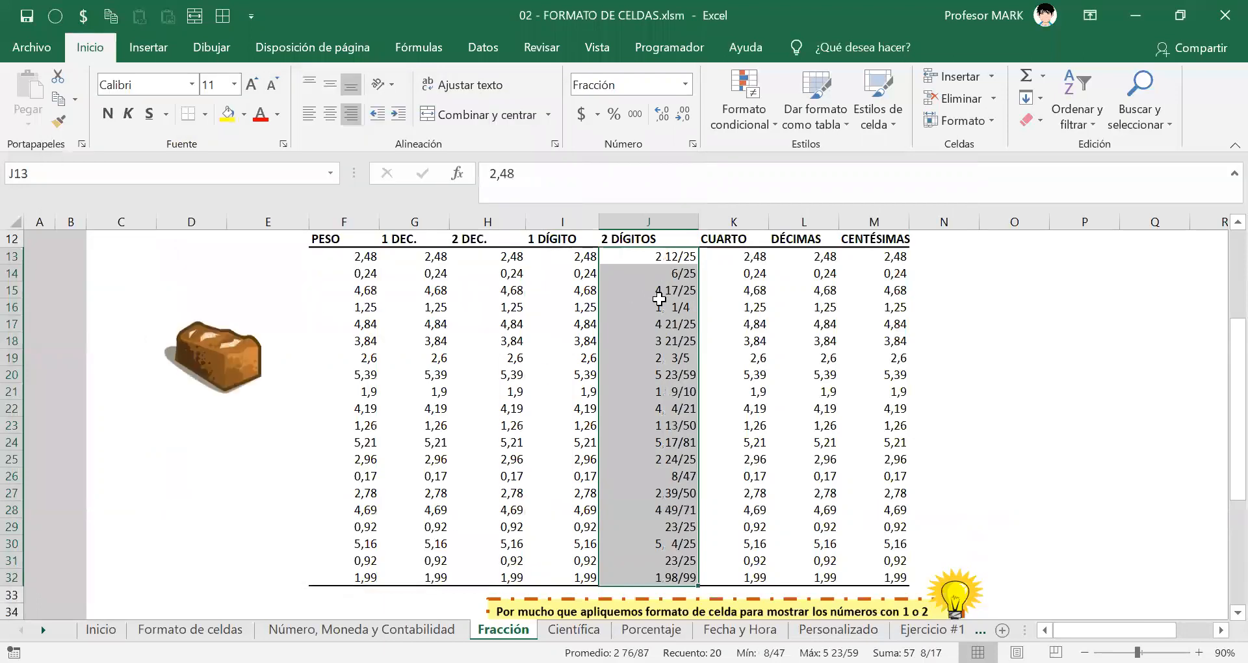
Compare the fractions displayed in J16 and J13 with their underlying decimal values, leaving the cell contents unchanged
left_click(659, 303)
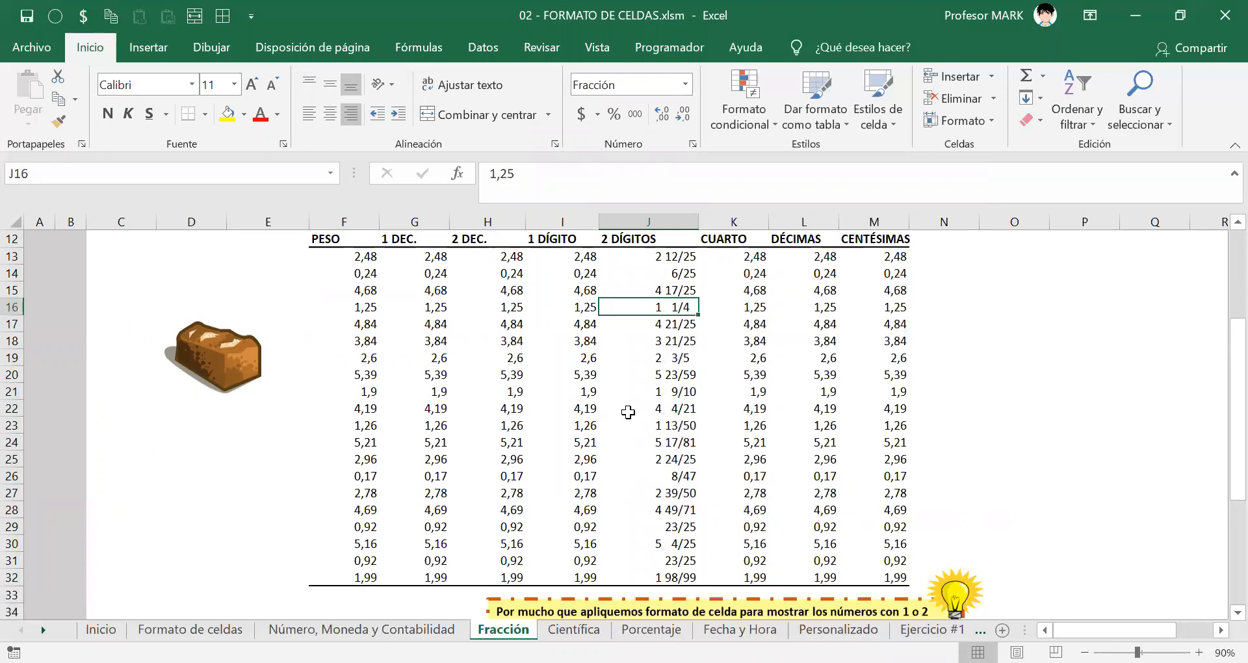
left_click(674, 260)
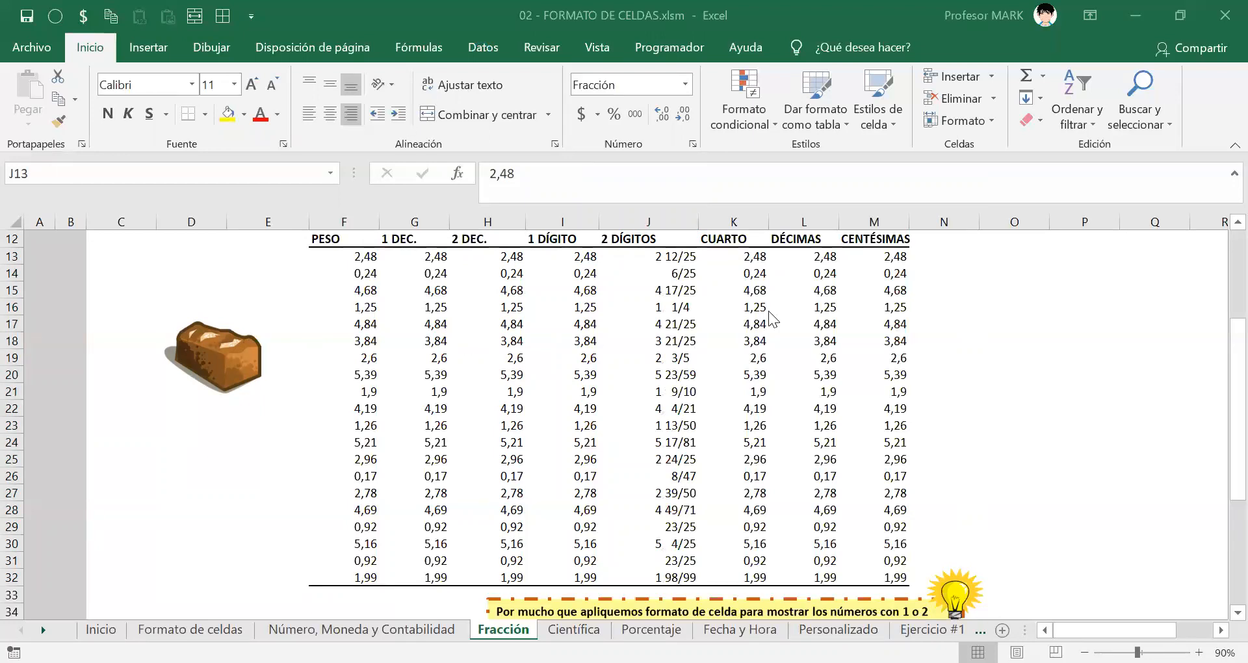
left_click(678, 258)
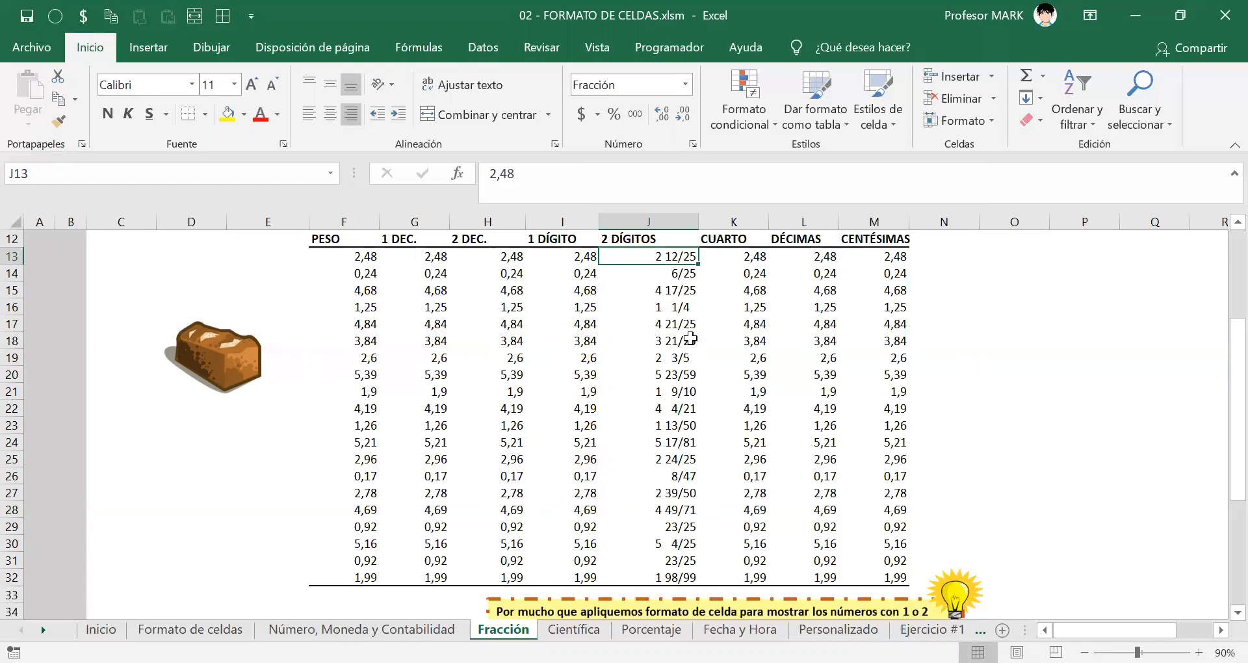
scroll(577, 280, "up", 1)
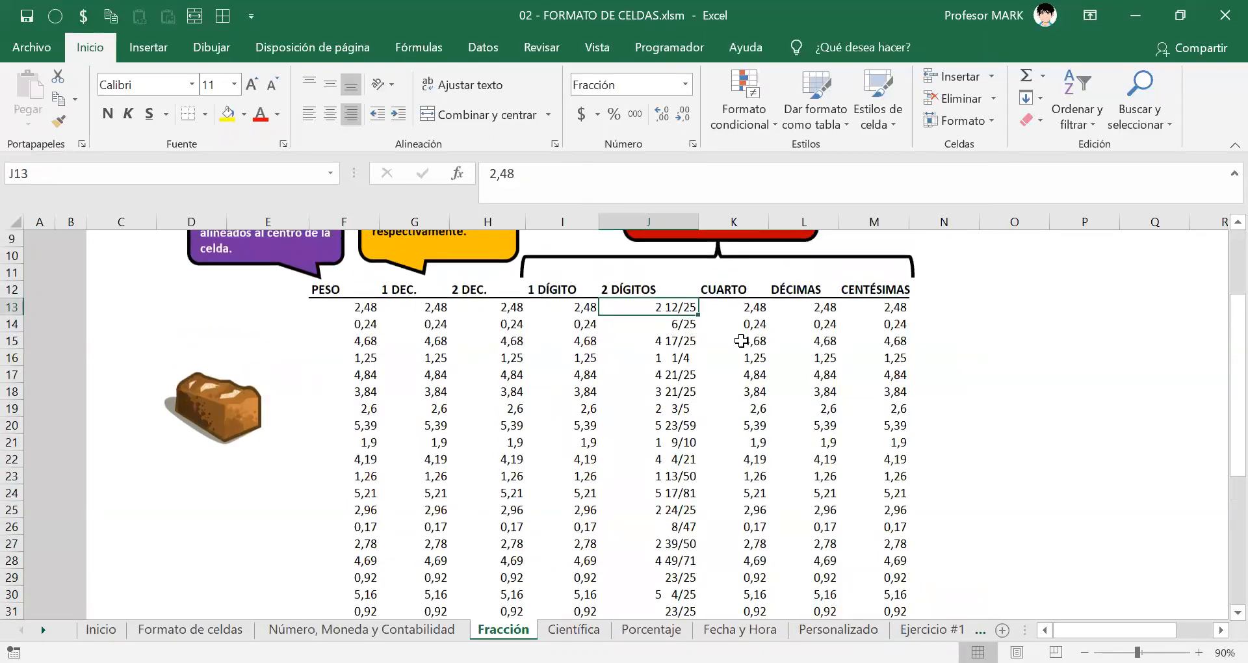
double_click(662, 308)
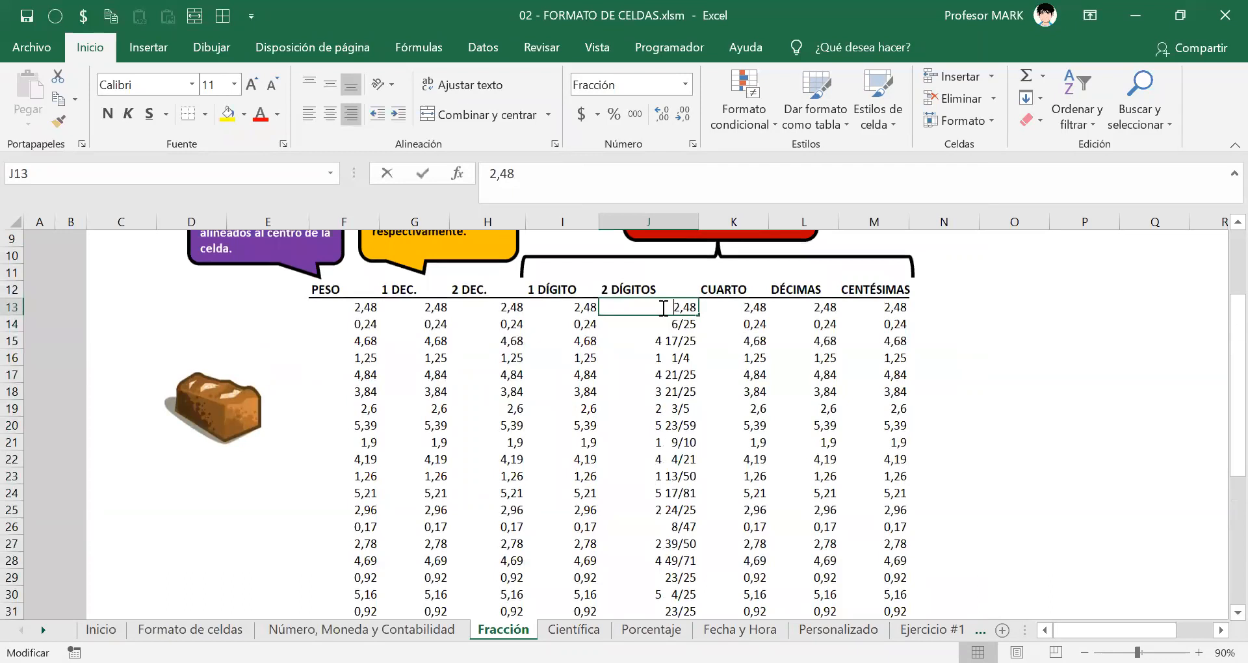
left_click_drag(663, 308, 699, 310)
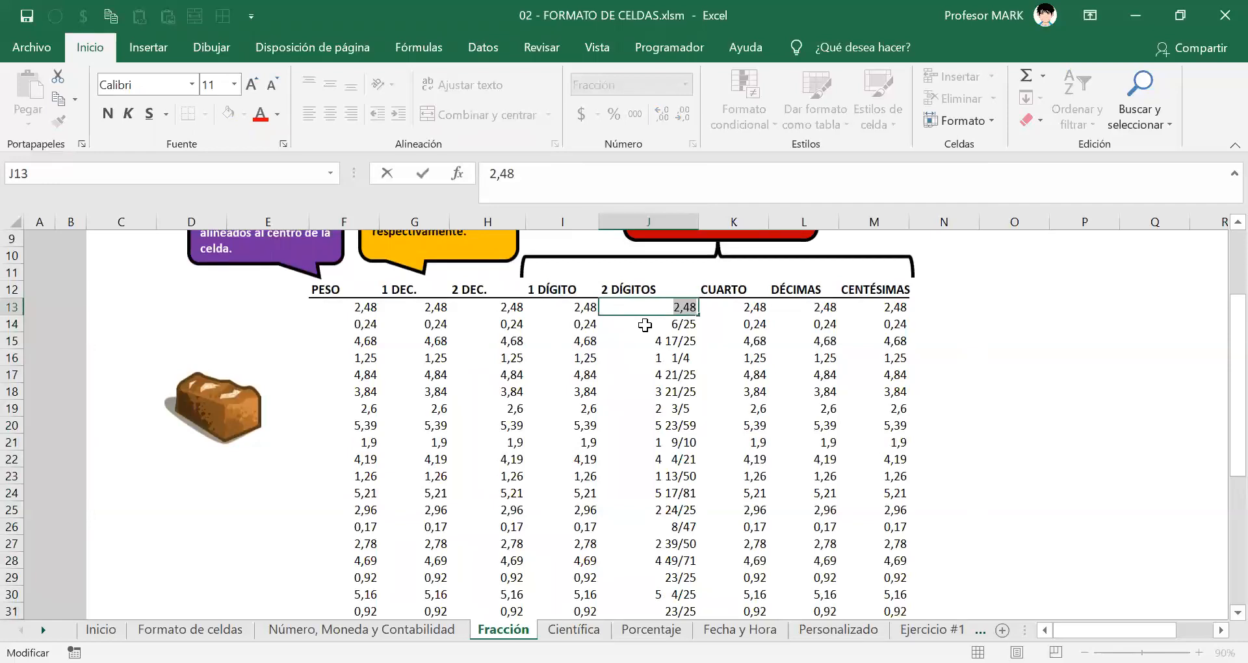
key("Return")
key("Up")
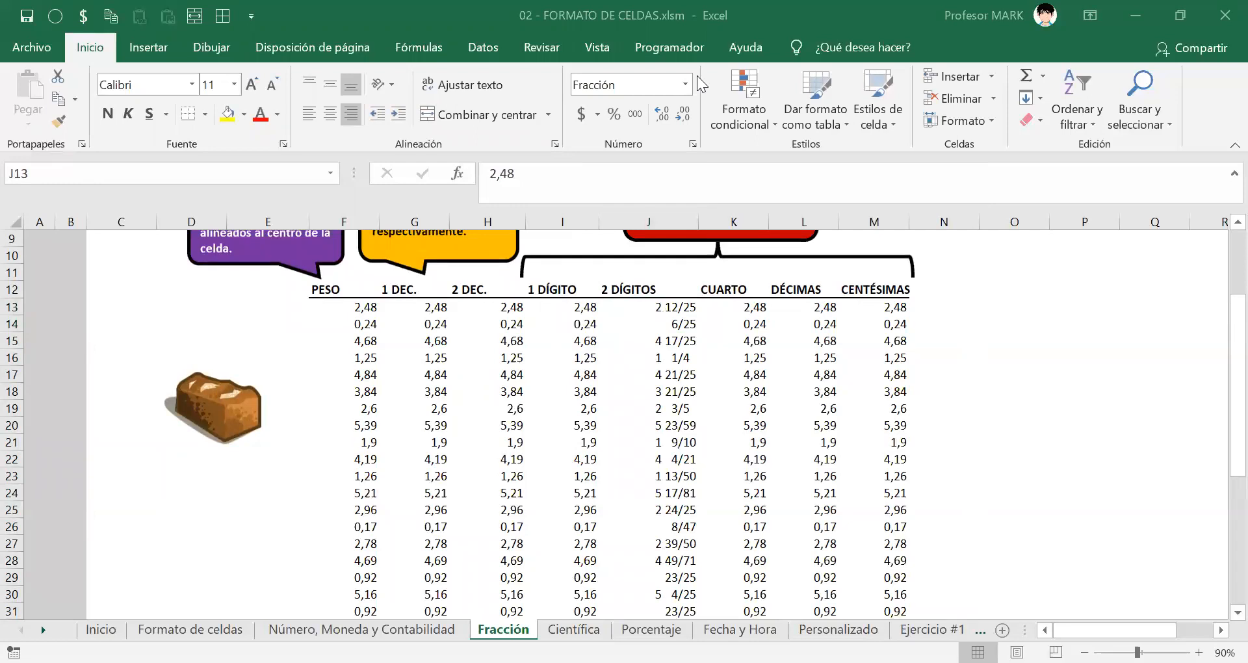
Compare the first-row weights across the fraction columns through M13, and check the fraction instruction above the table
left_click(555, 305)
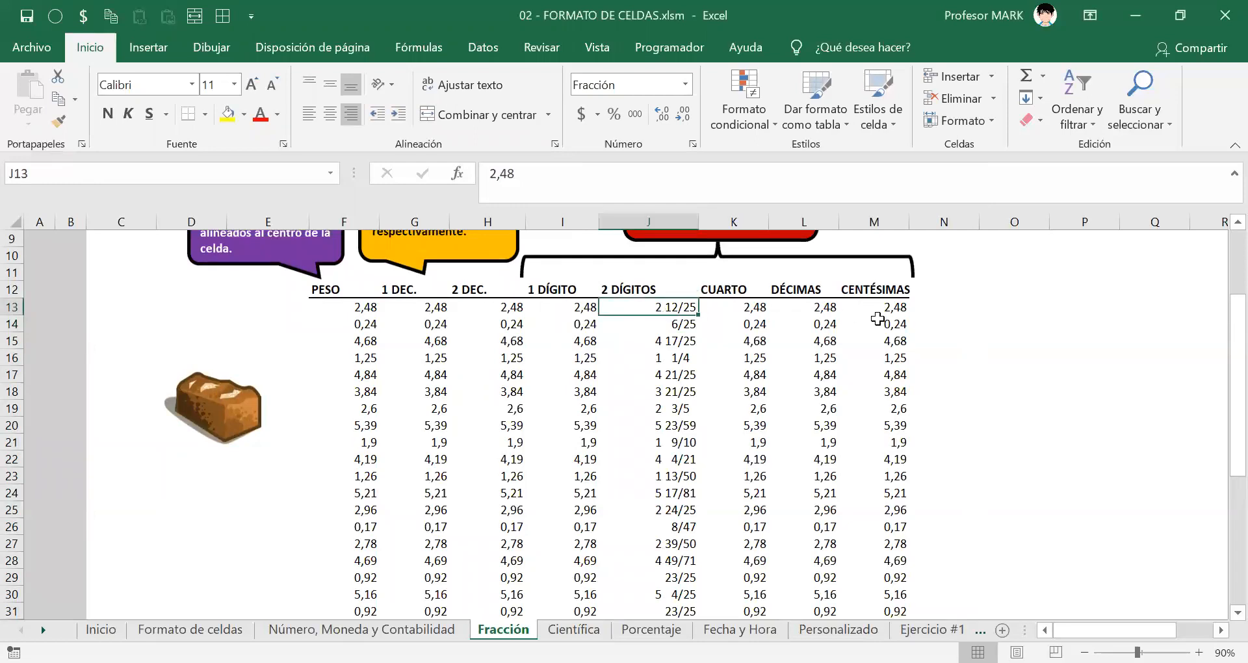
key("Right")
key("Right")
key("Right")
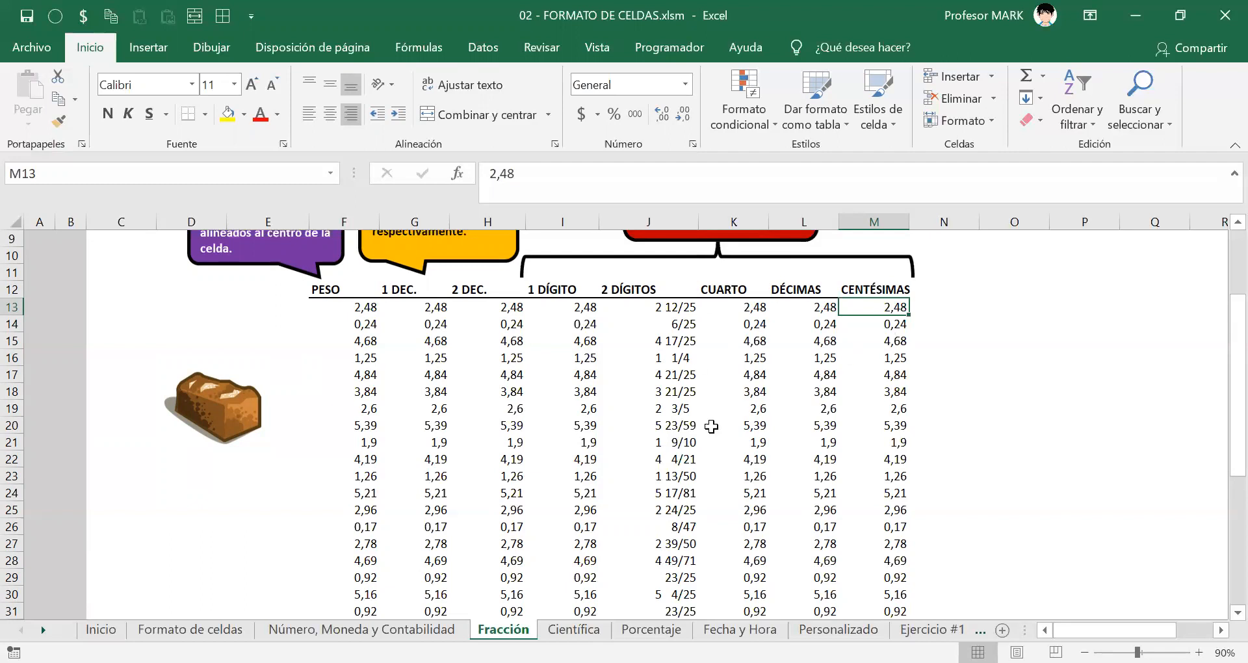
scroll(688, 383, "up", 1)
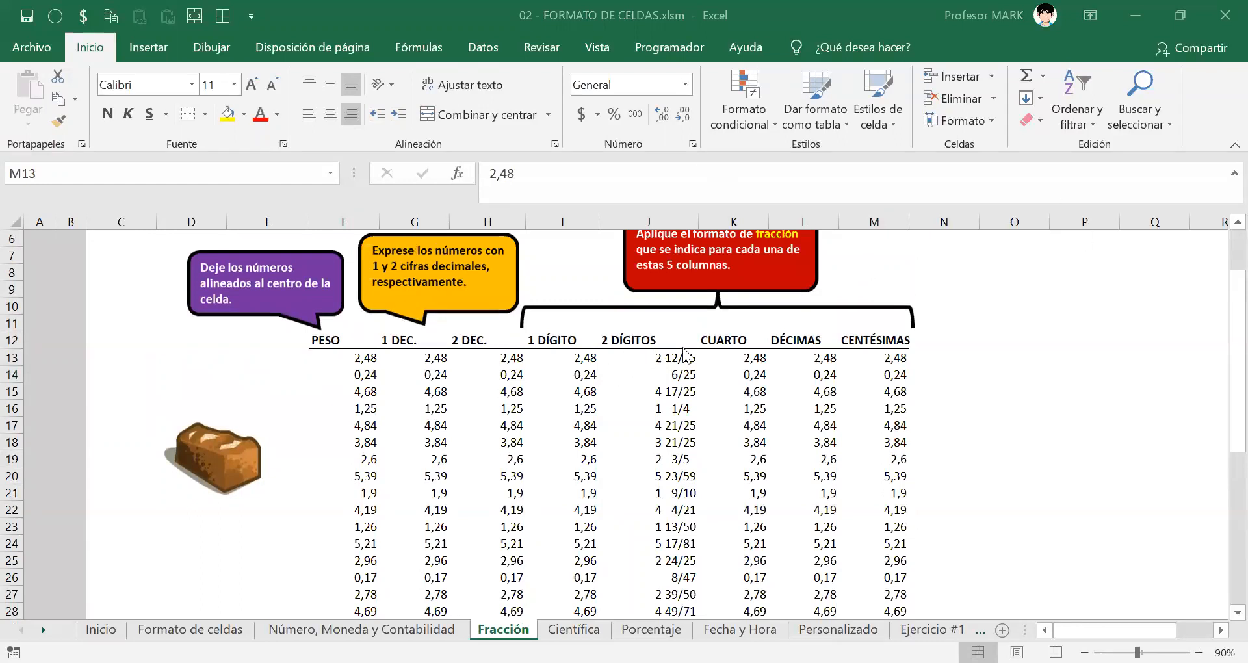
left_click(764, 354)
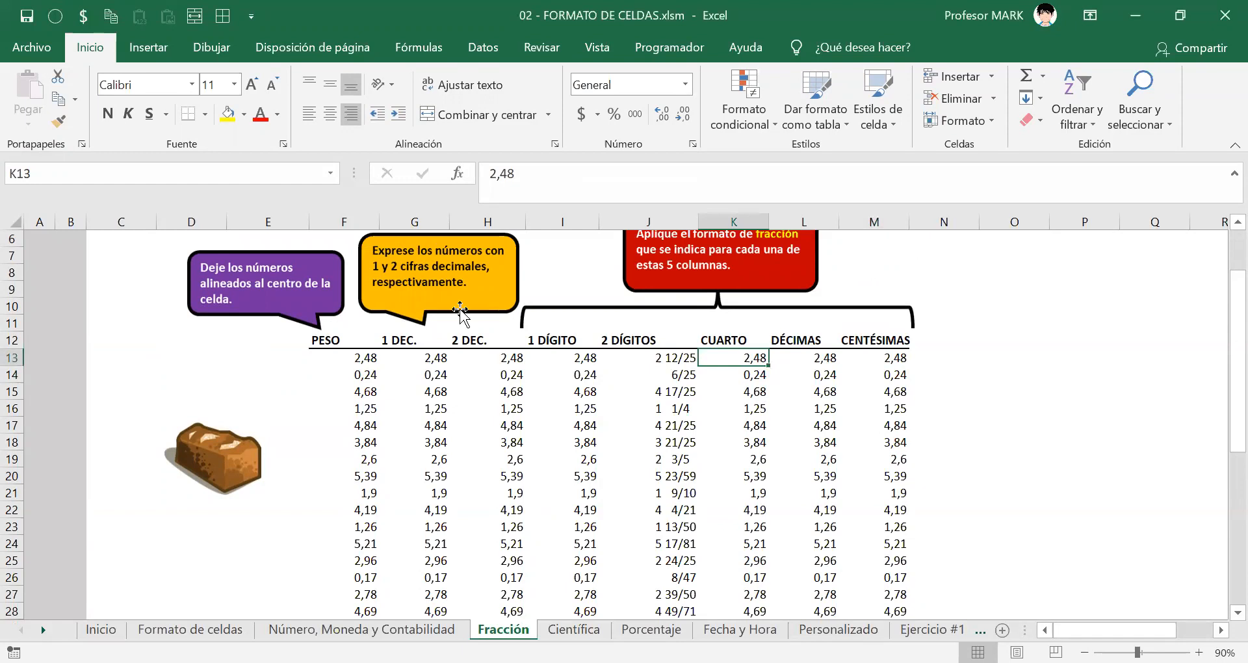
Select the CUARTO weights in K13:K32 and open their cell format settings
scroll(905, 448, "down", 2)
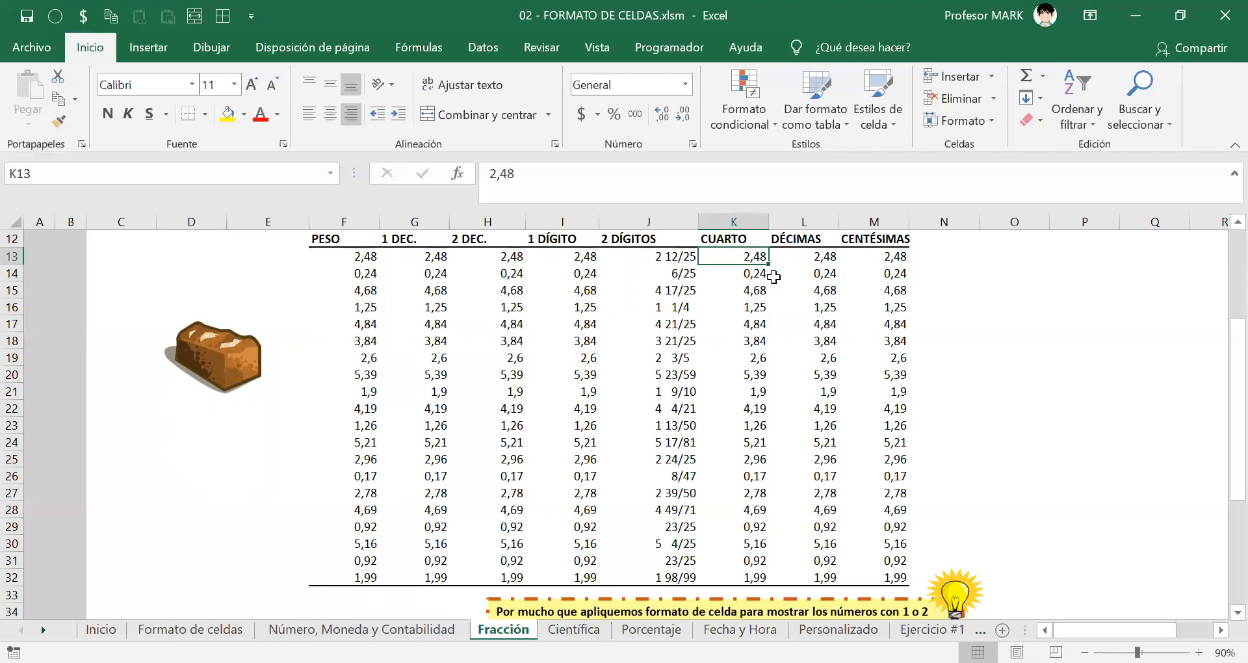
left_click_drag(730, 255, 752, 575)
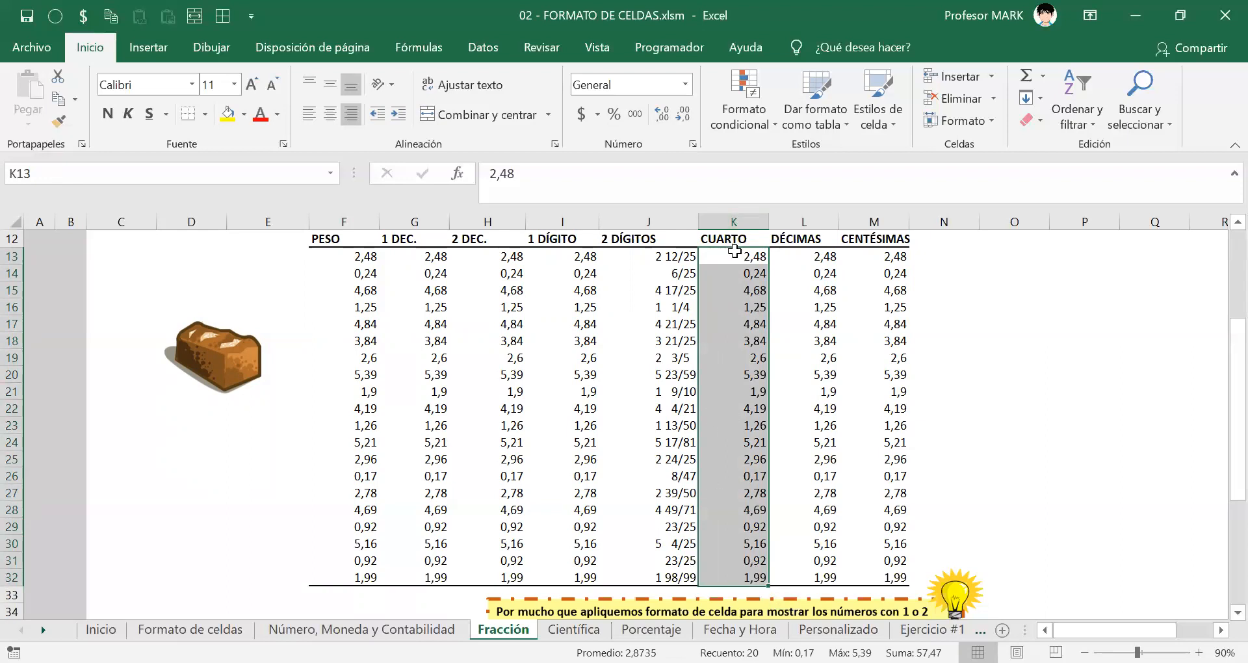
left_click(735, 255)
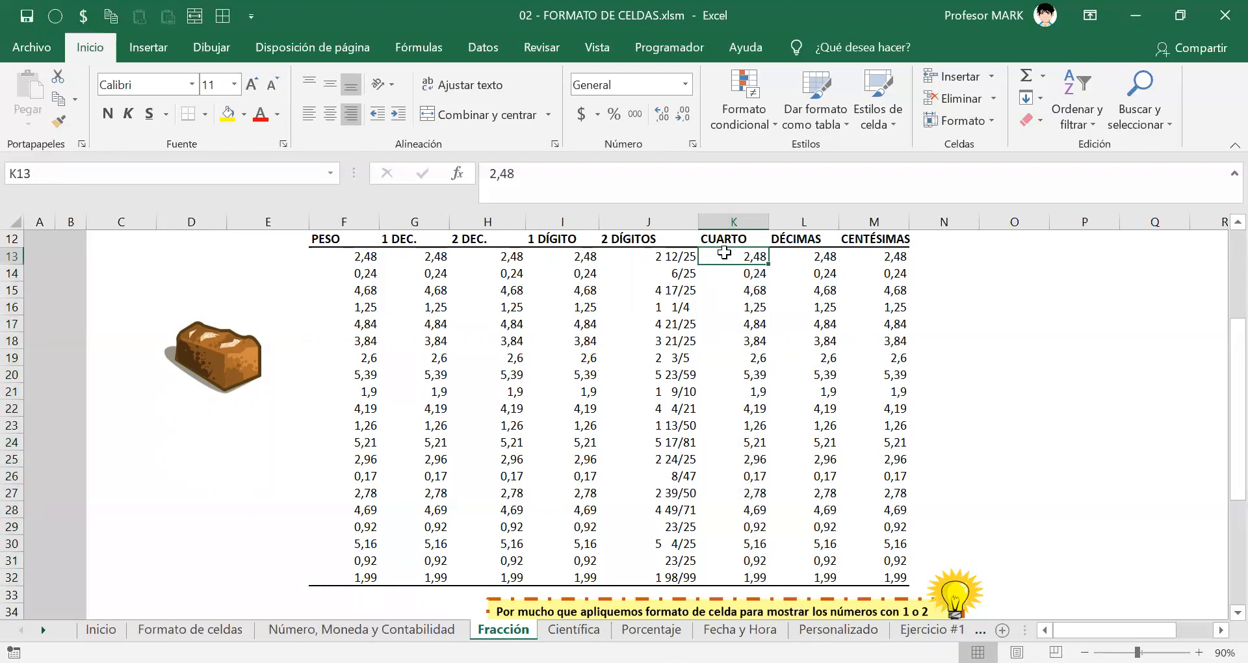
left_click_drag(724, 253, 746, 578)
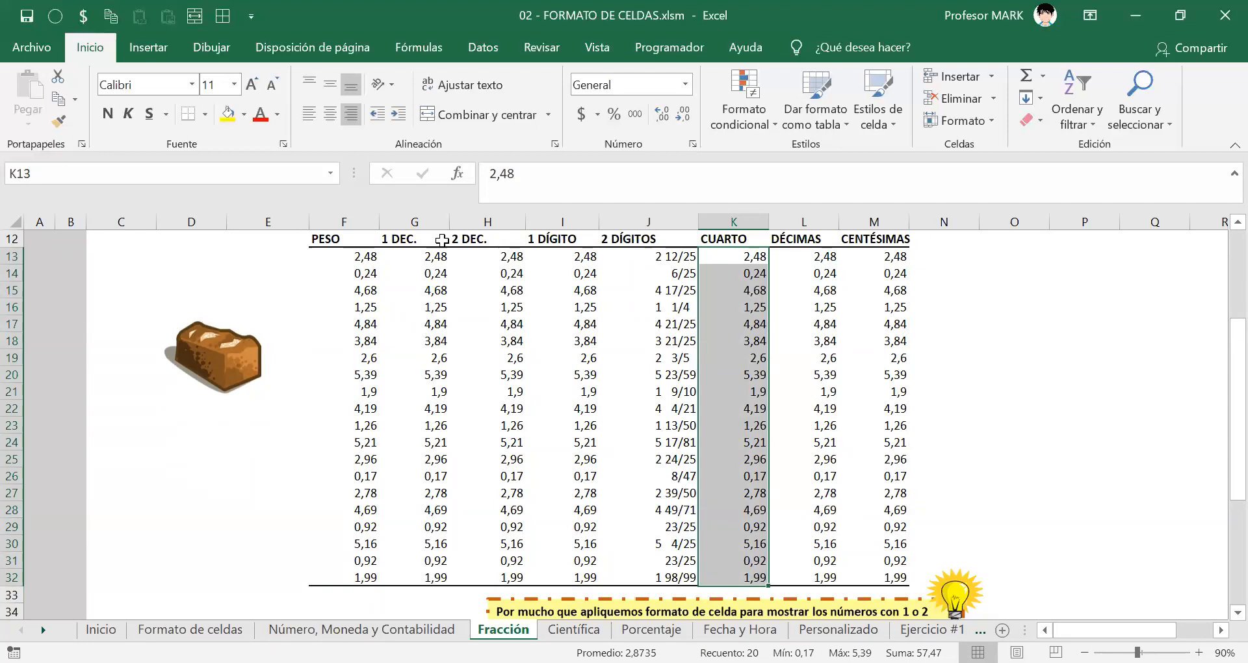
key("ctrl+1")
right_click(733, 282)
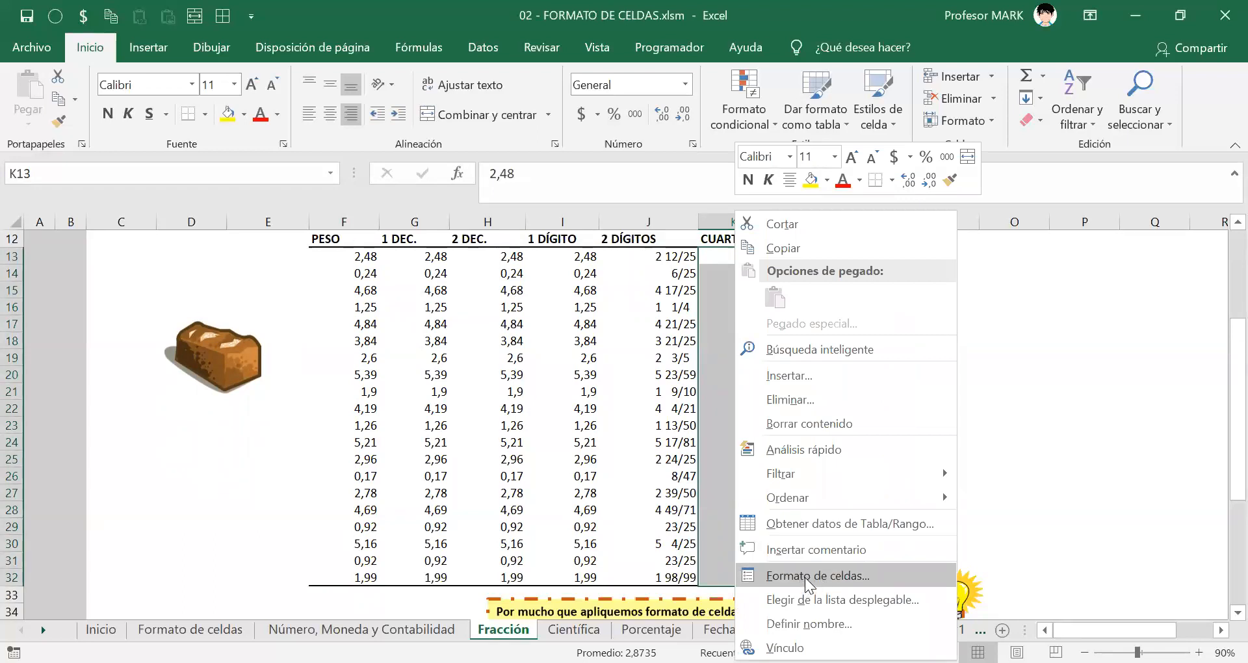
left_click(804, 577)
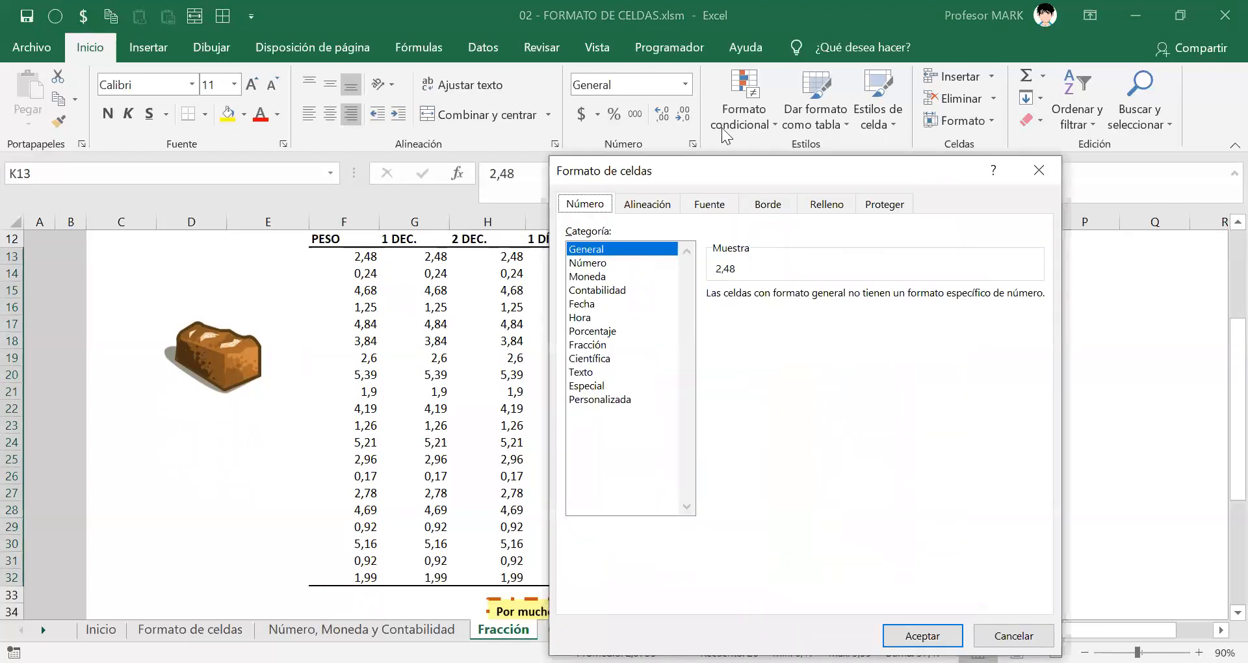
left_click_drag(715, 168, 864, 90)
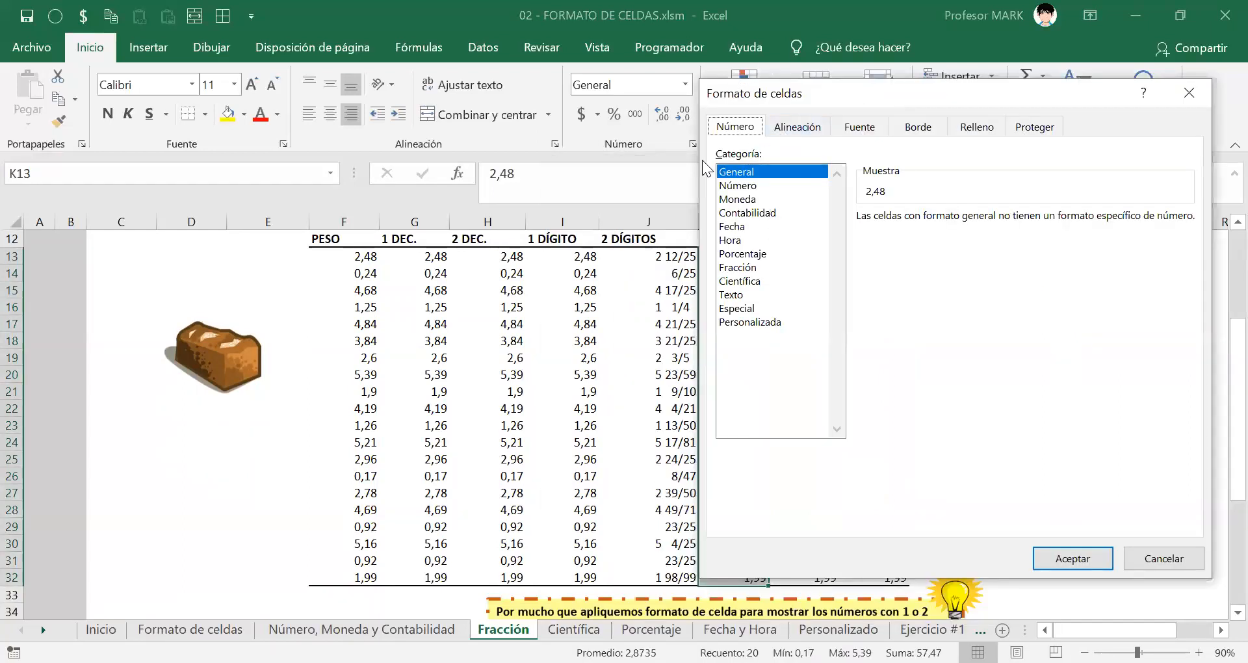
left_click_drag(795, 104, 760, 98)
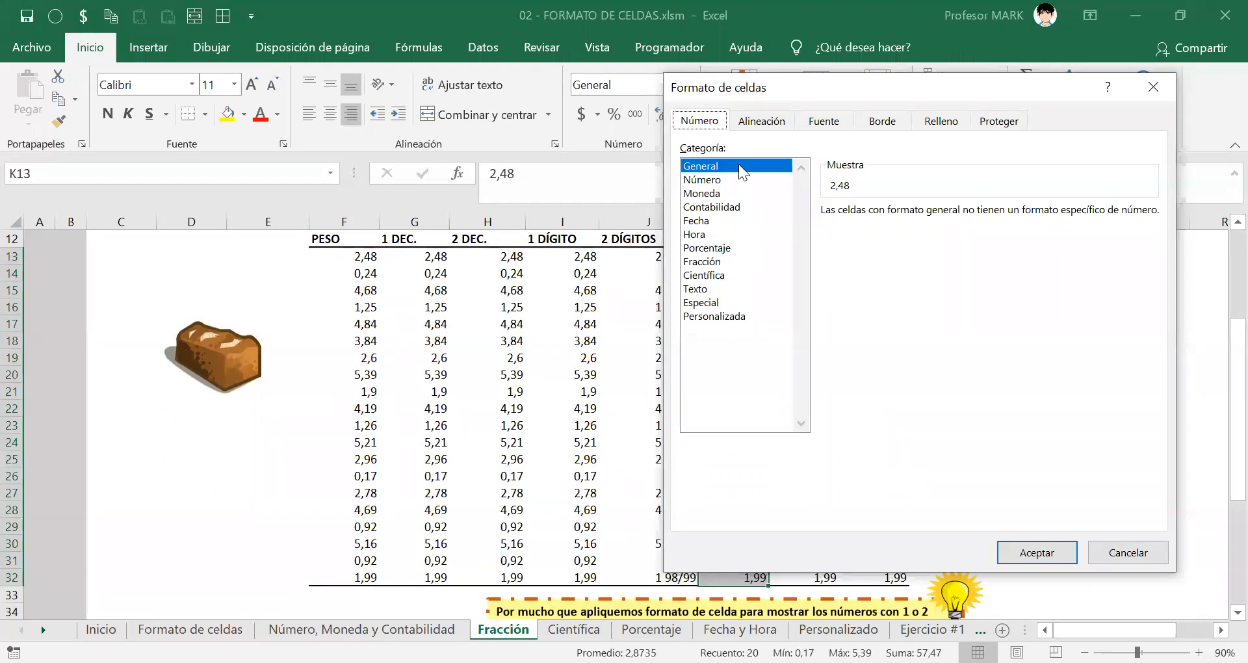
Review the available fraction types and apply Como cuartos (2/4) to the CUARTO weights
left_click(704, 262)
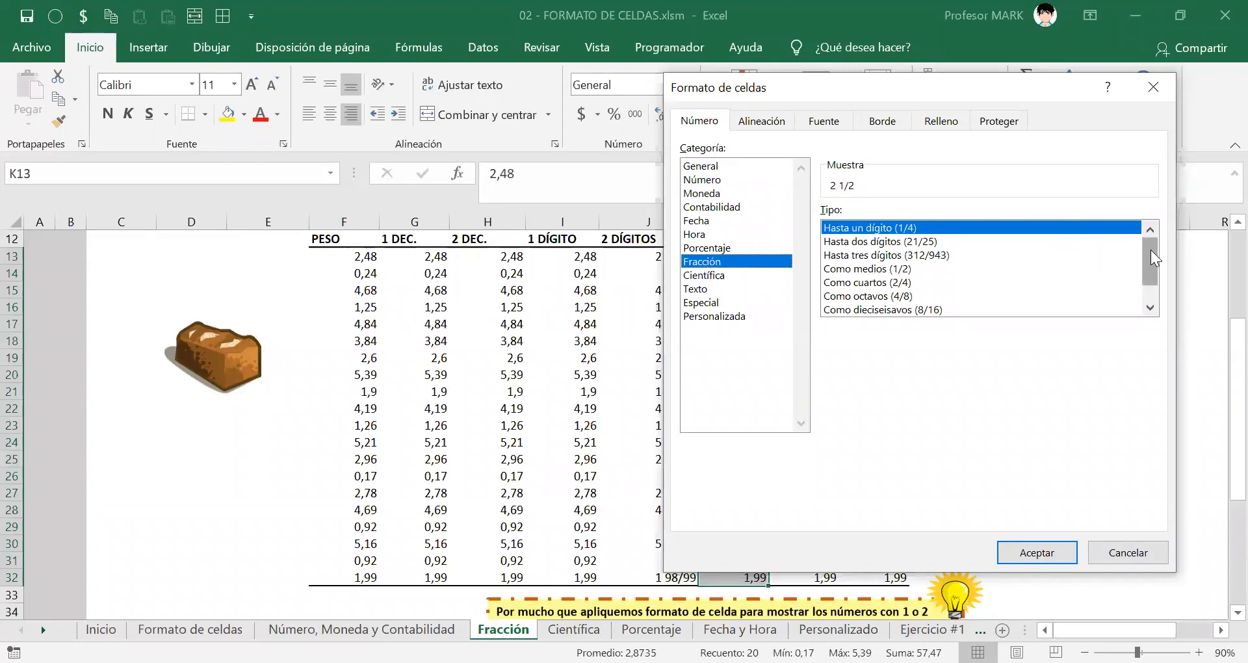
left_click_drag(1151, 259, 1153, 266)
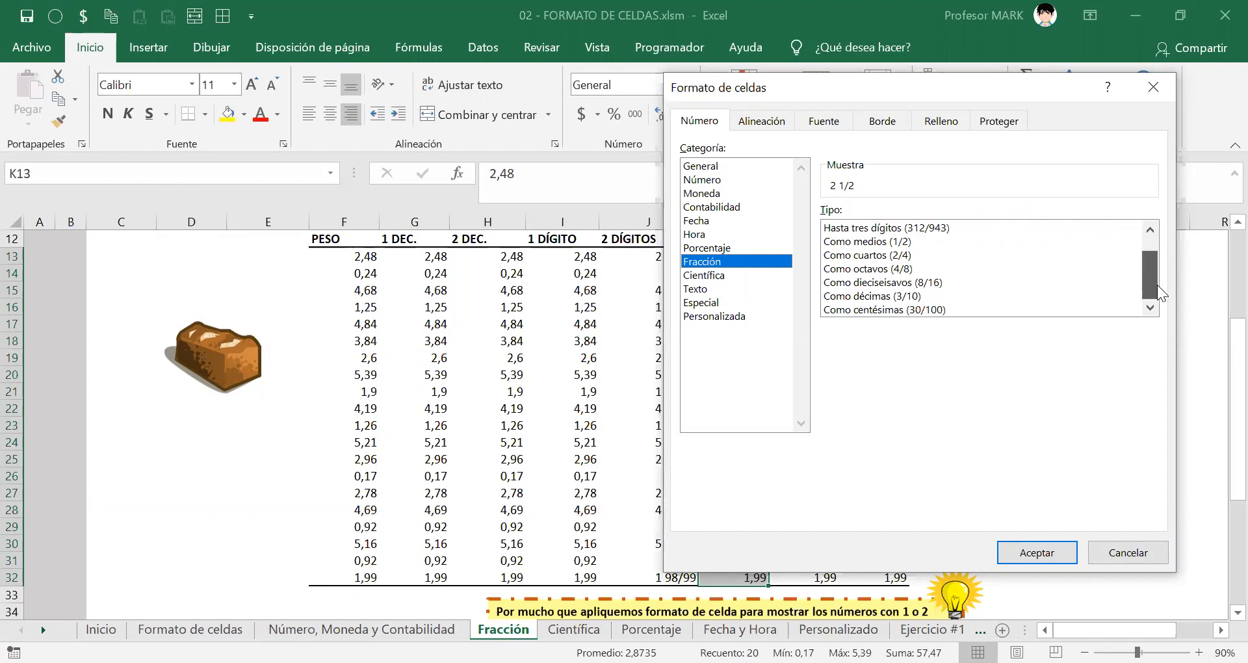
left_click_drag(1156, 285, 1154, 253)
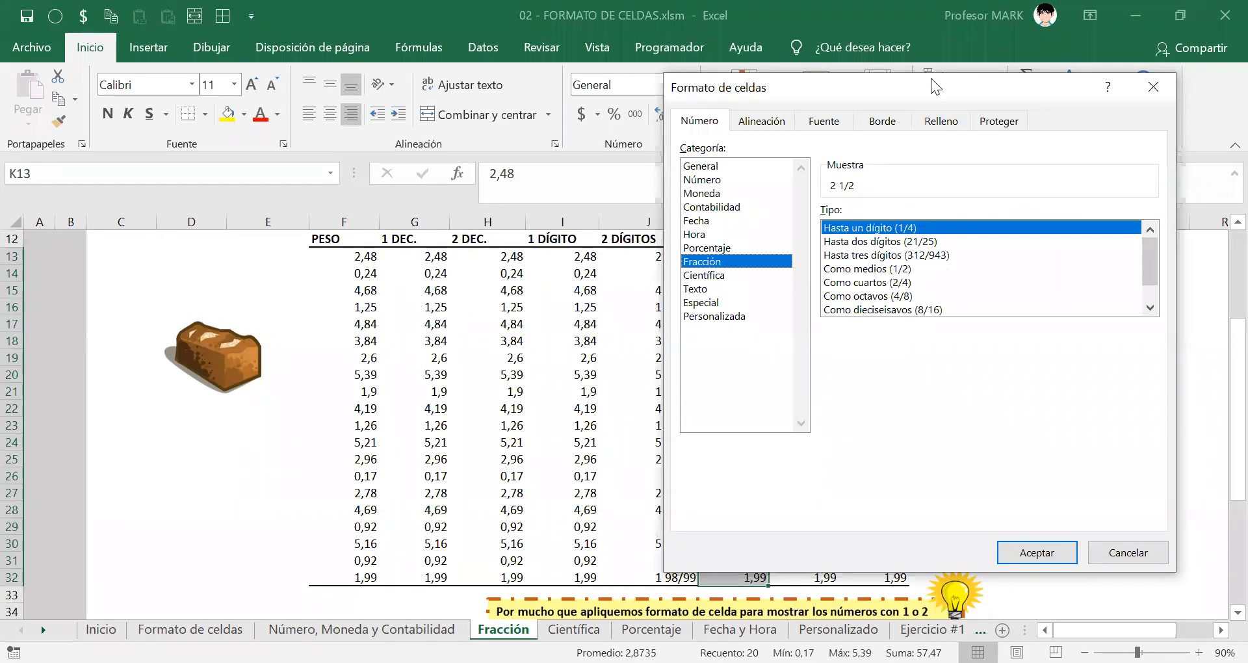
left_click_drag(931, 78, 743, 342)
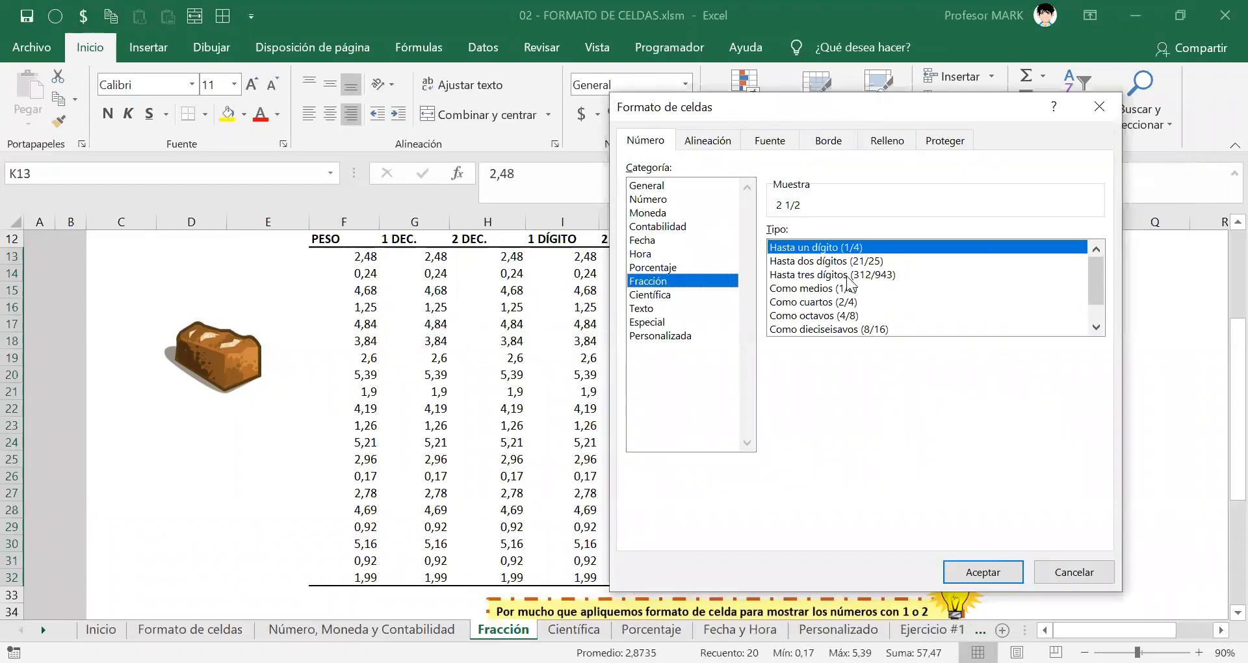
left_click(827, 291)
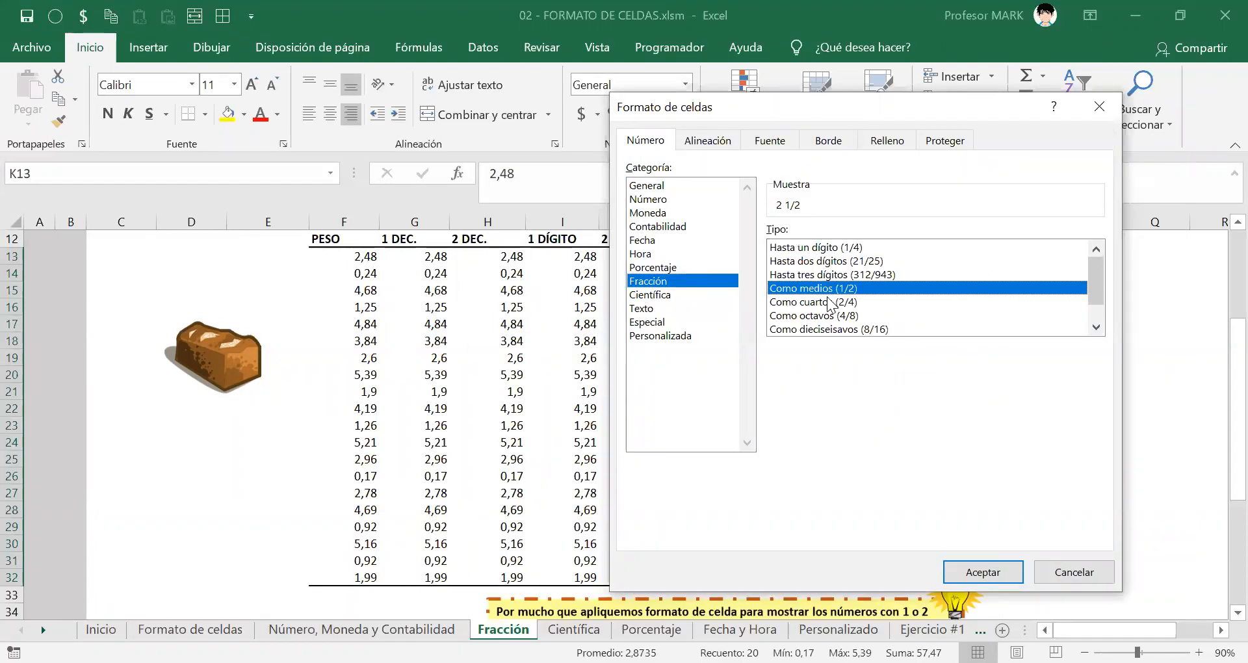
left_click(788, 301)
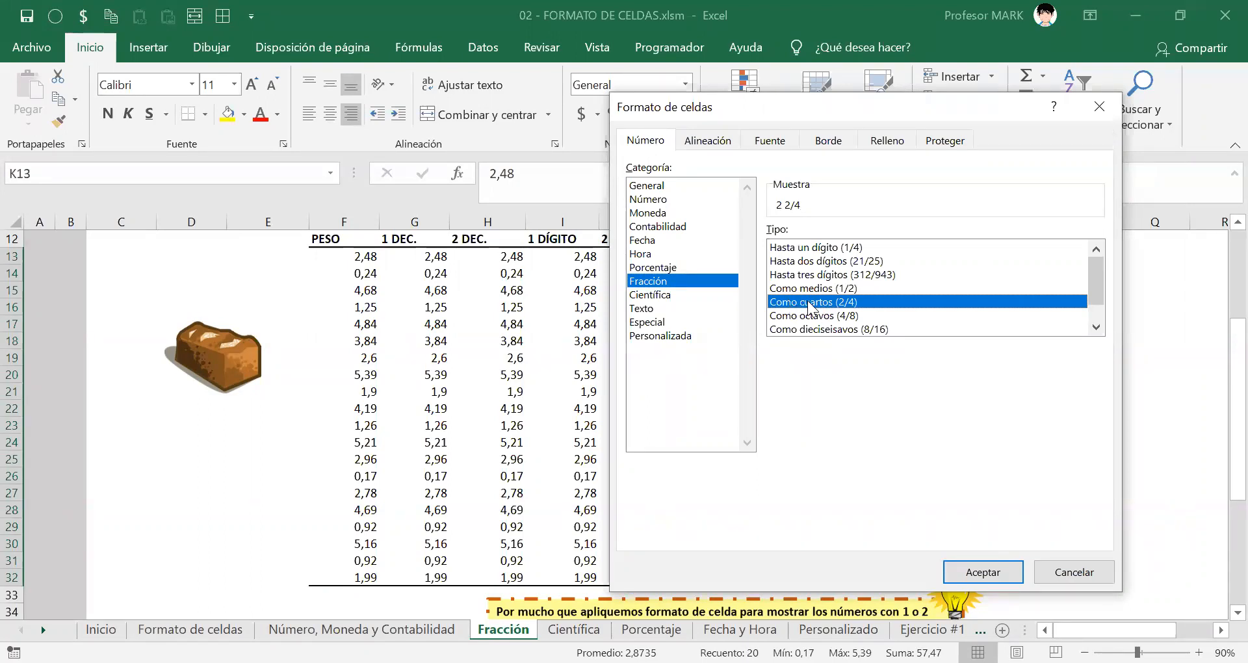
left_click(961, 570)
Compare the quarter fractions displayed in K17, K23 and K28 with their underlying decimal values
left_click(741, 324)
left_click(749, 426)
left_click(754, 505)
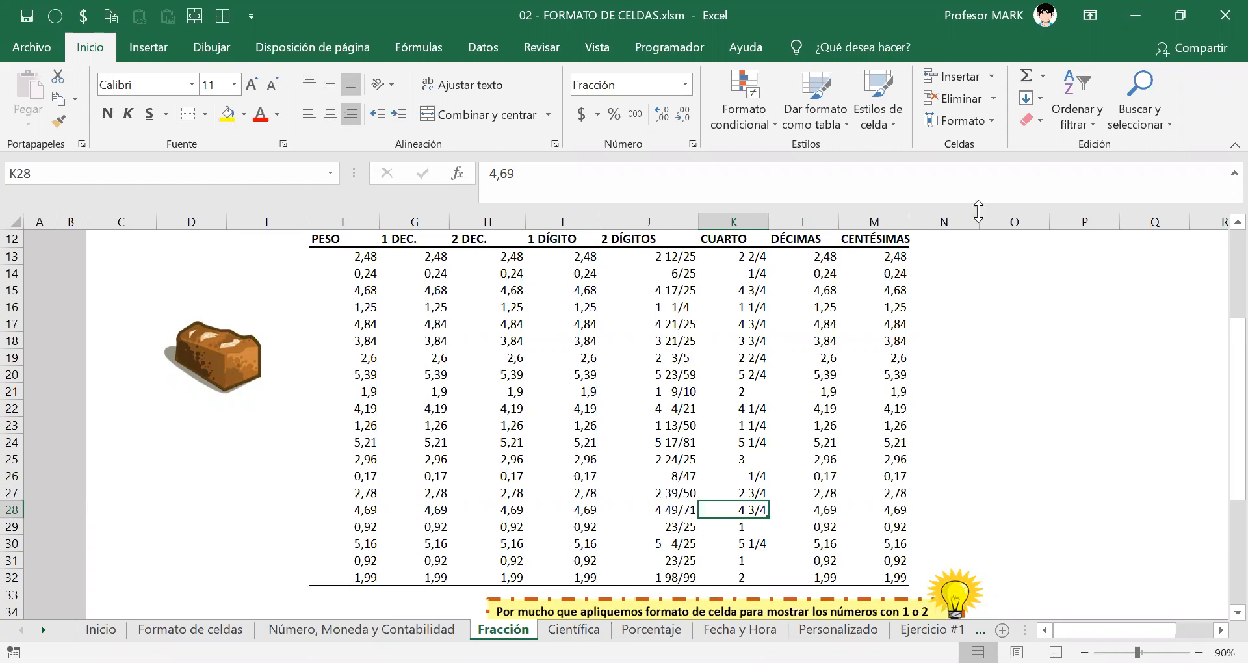
key("alt+Tab")
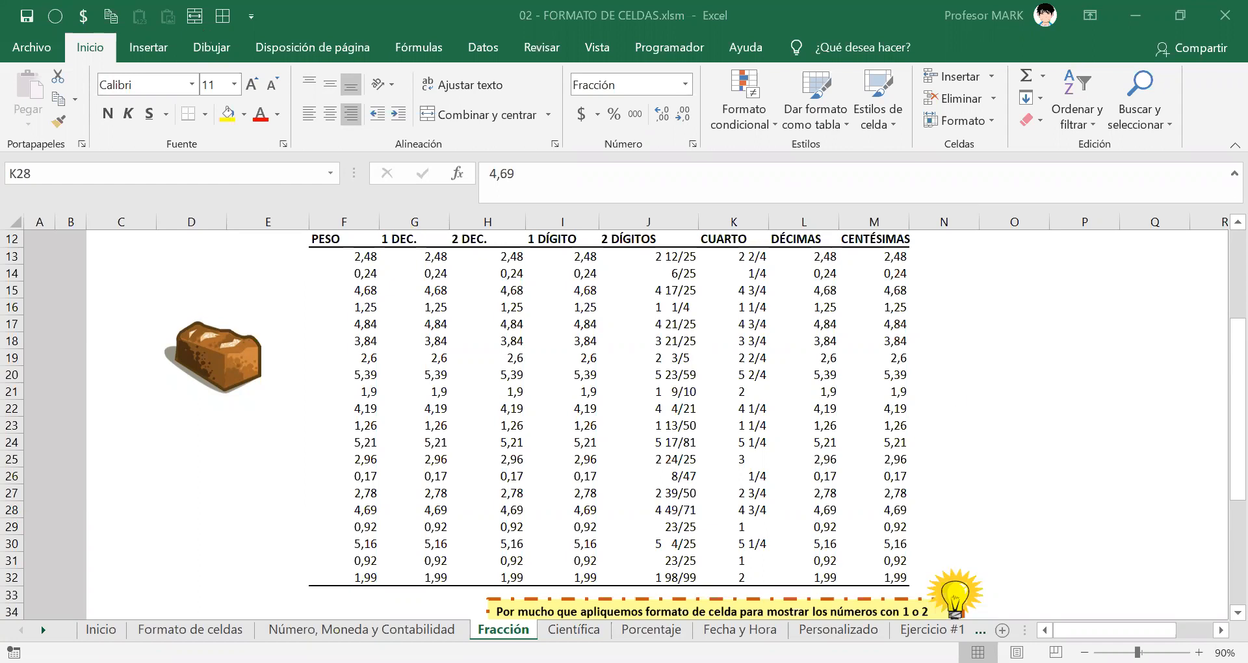
Open the Científica sheet and review its scientific notation instructions and the measurement table
key("ctrl+Page_Down")
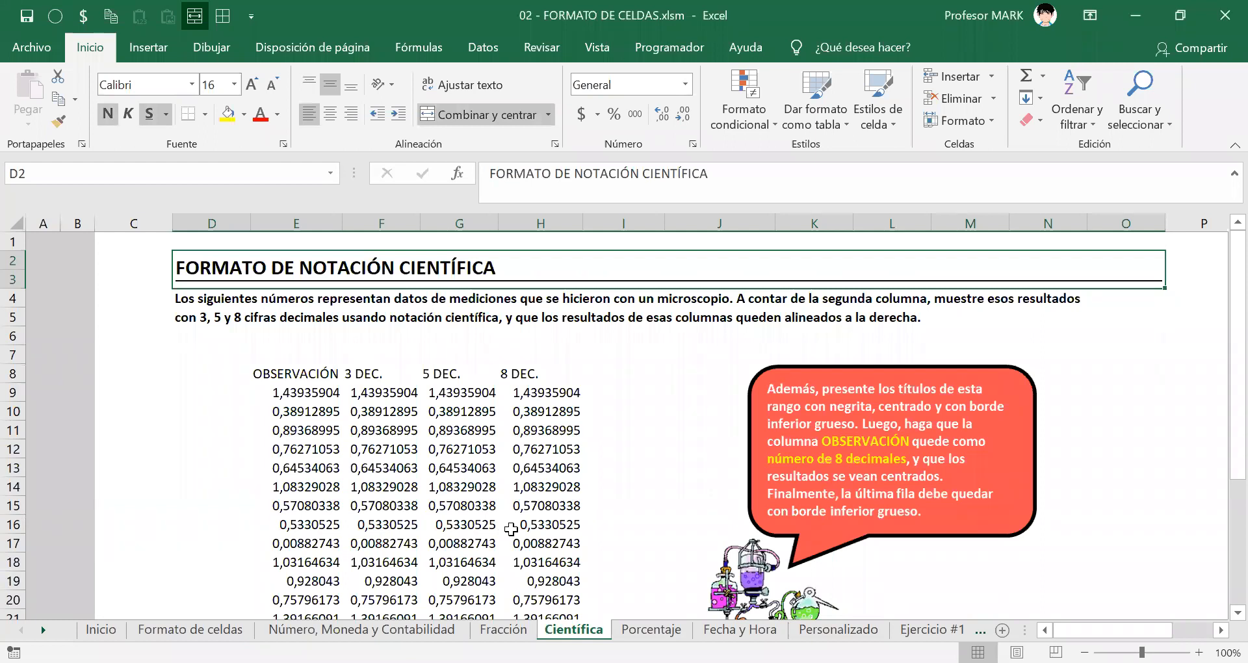
scroll(513, 514, "down", 4)
scroll(521, 412, "up", 3)
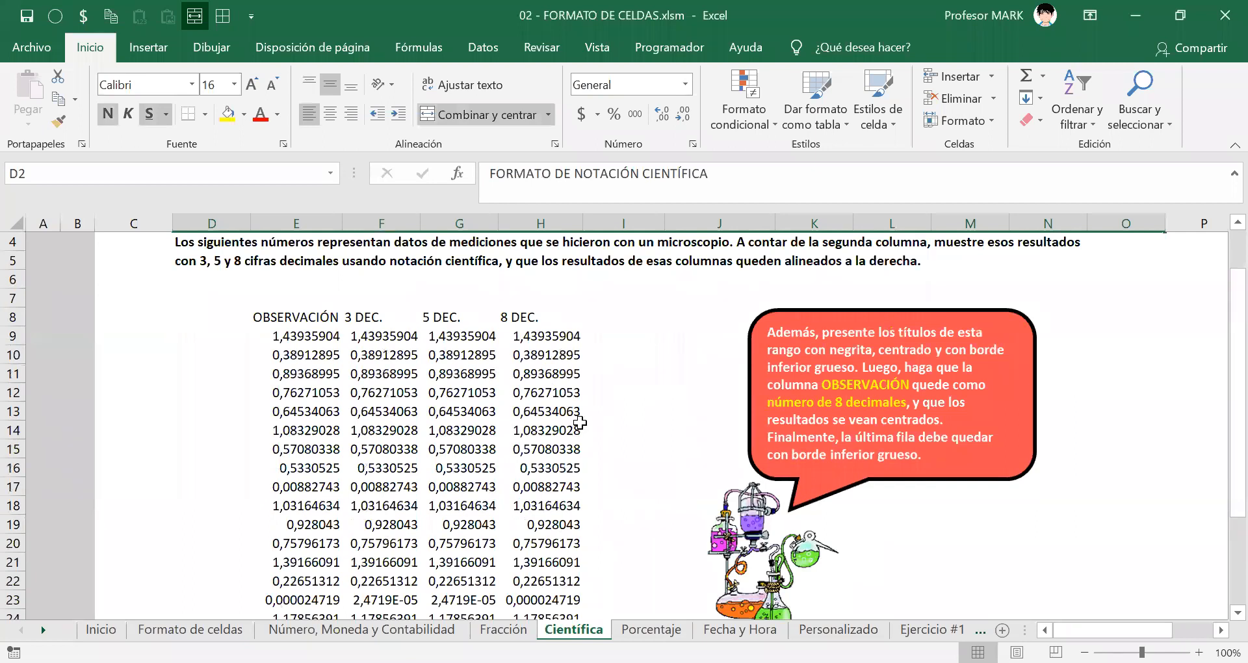
Preview the Científica number category on H14 of the 8 DEC. column, without applying it
left_click(580, 424)
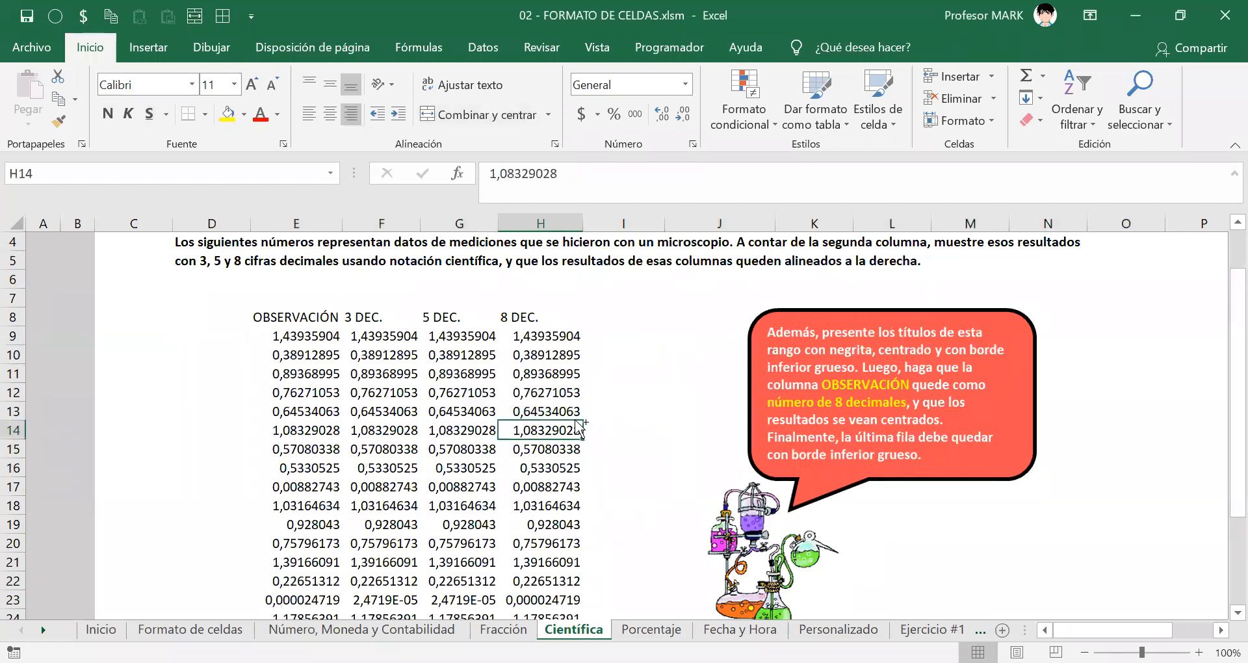
key("ctrl+1")
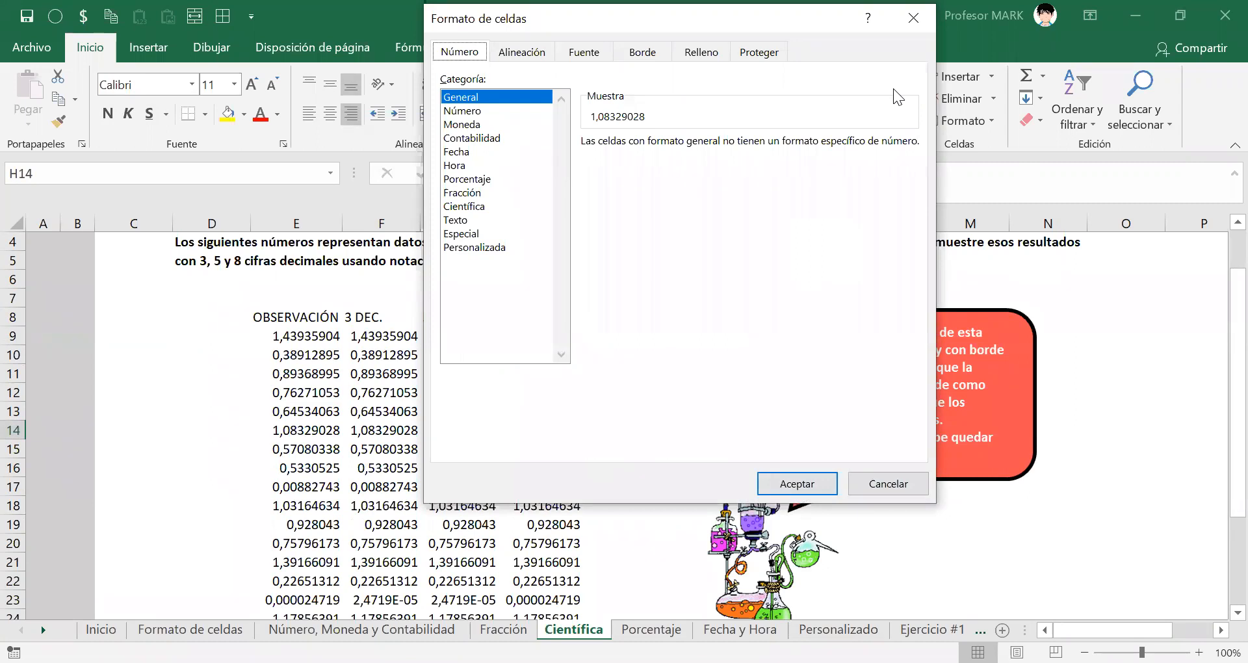
left_click(620, 390)
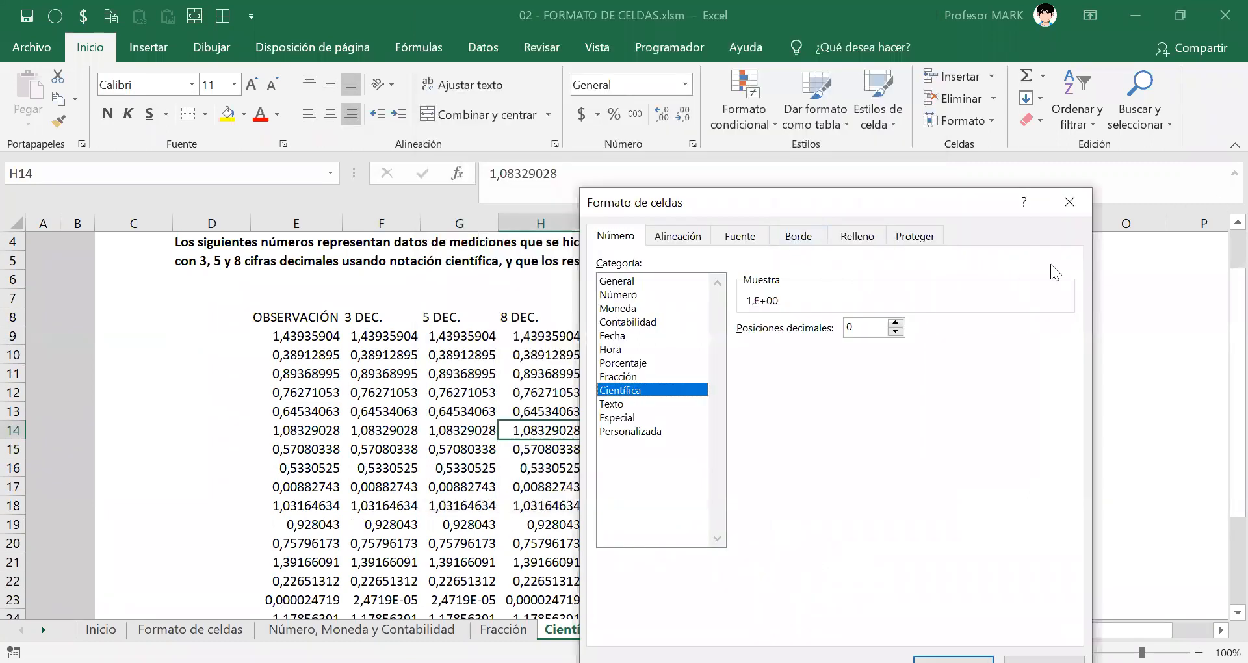
key("Escape")
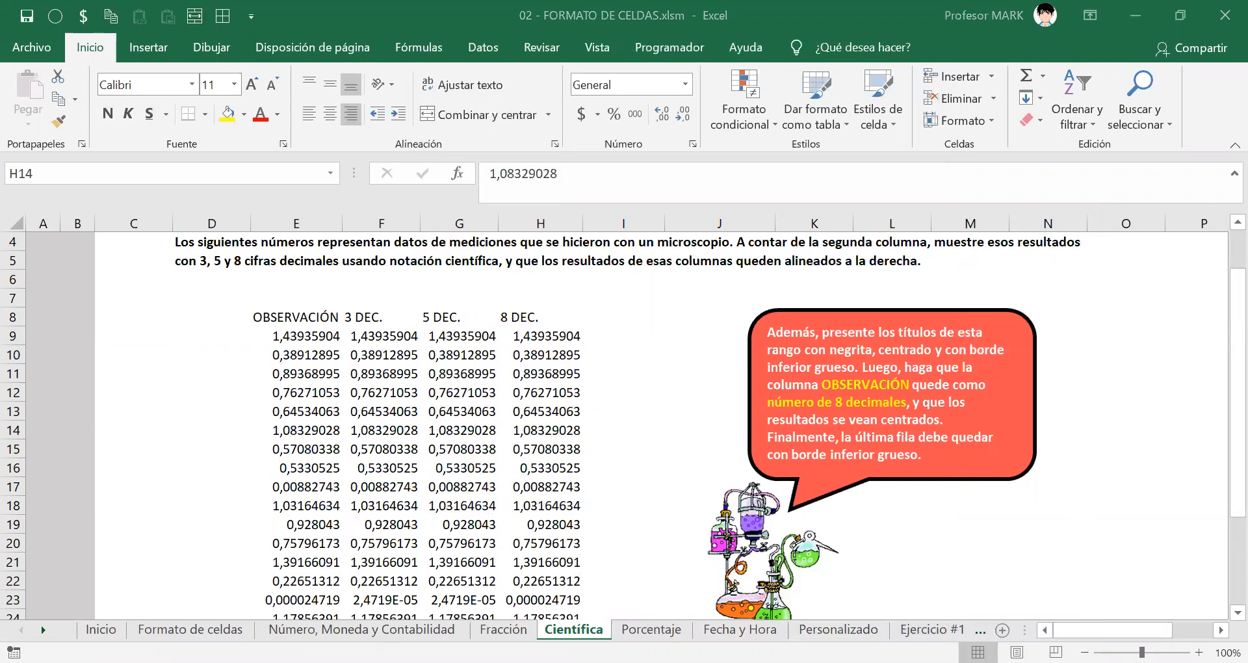
Open the Porcentaje sheet and review the profit variation table from 1991 to 2010 with its instructions
key("ctrl+Page_Down")
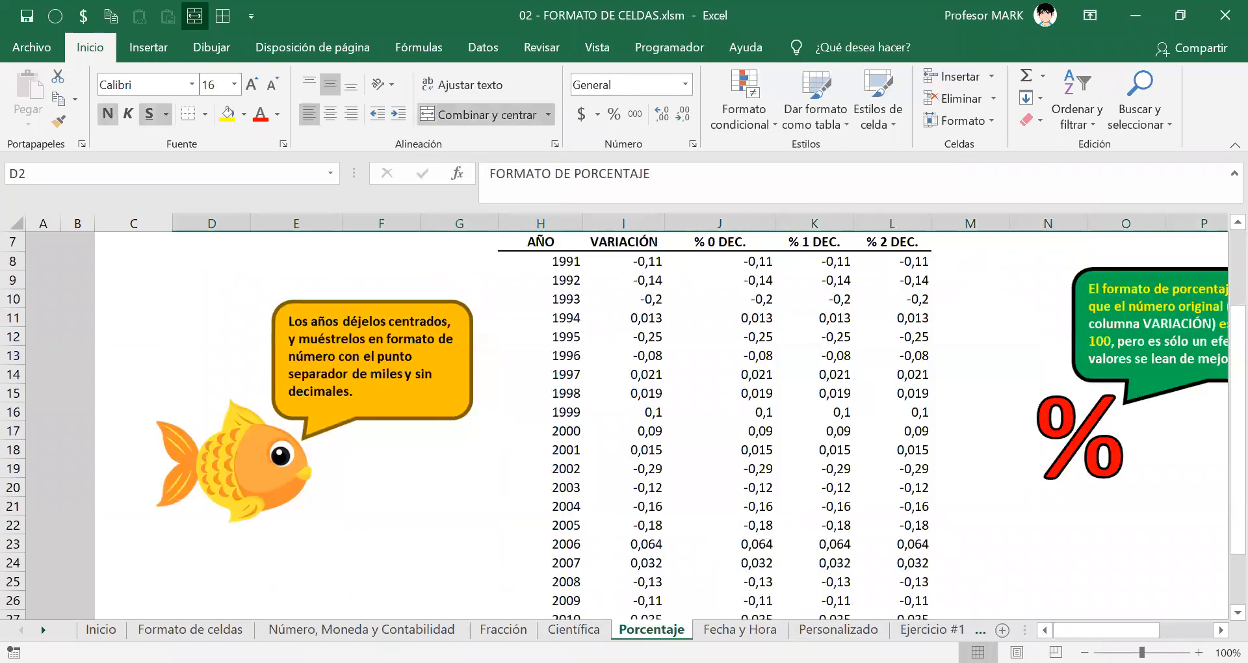
scroll(653, 519, "up", 2)
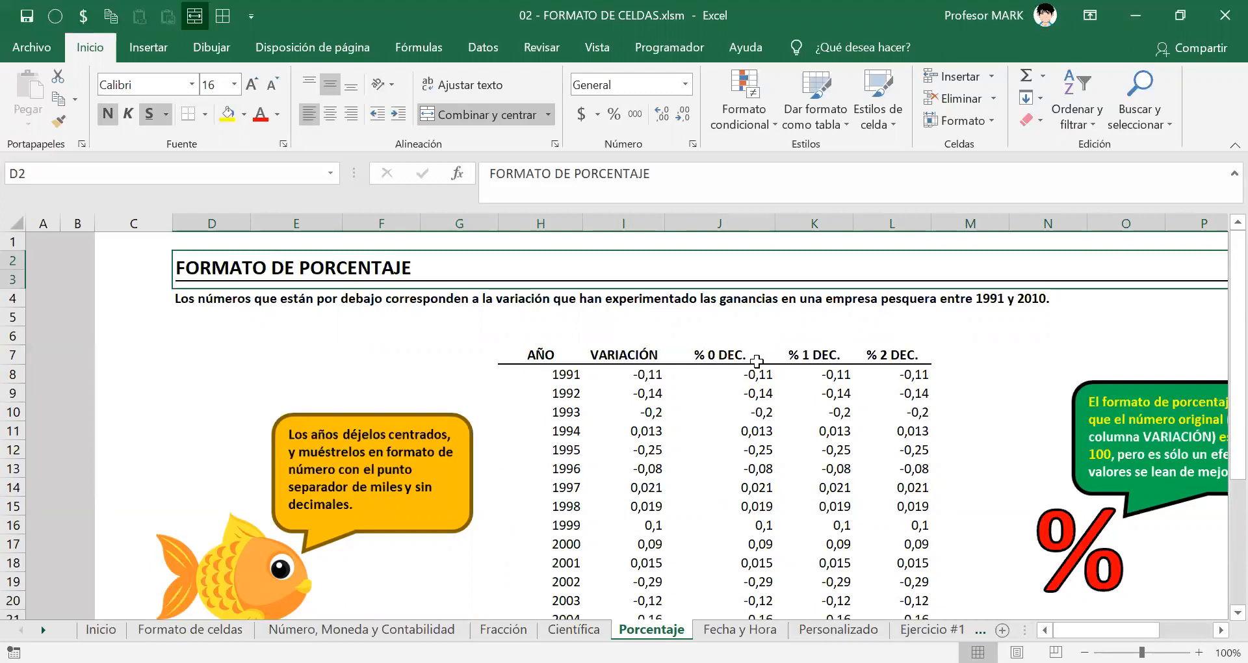
scroll(682, 433, "down", 1)
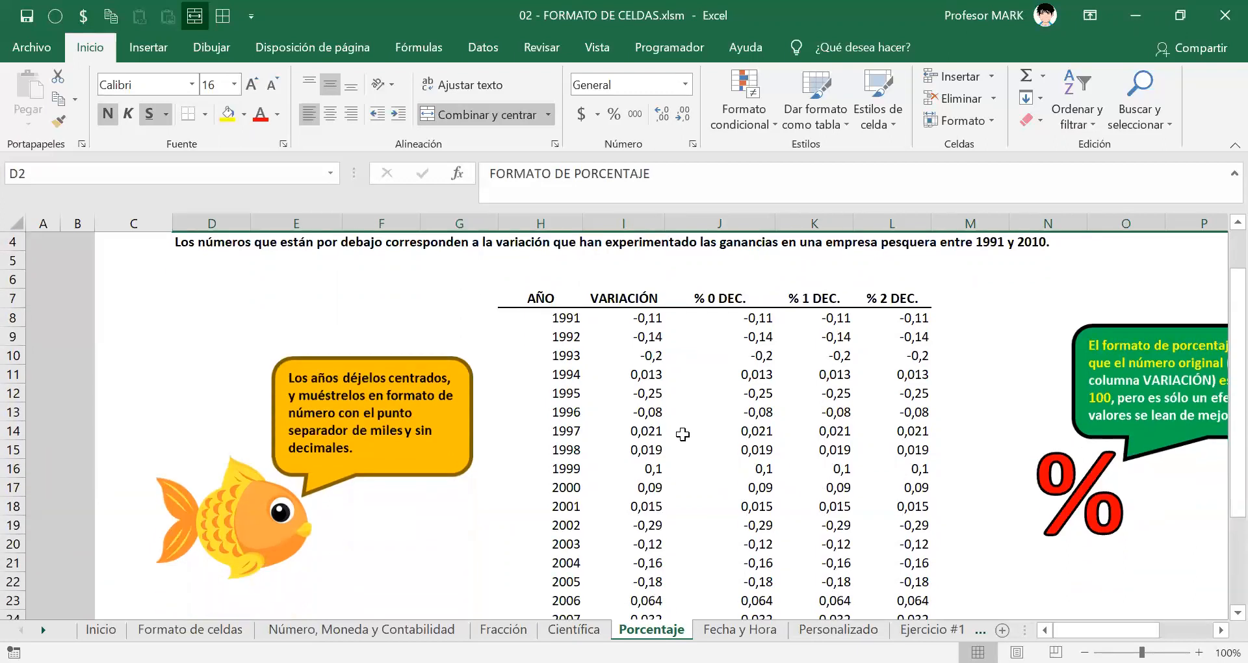
scroll(688, 426, "down", 1)
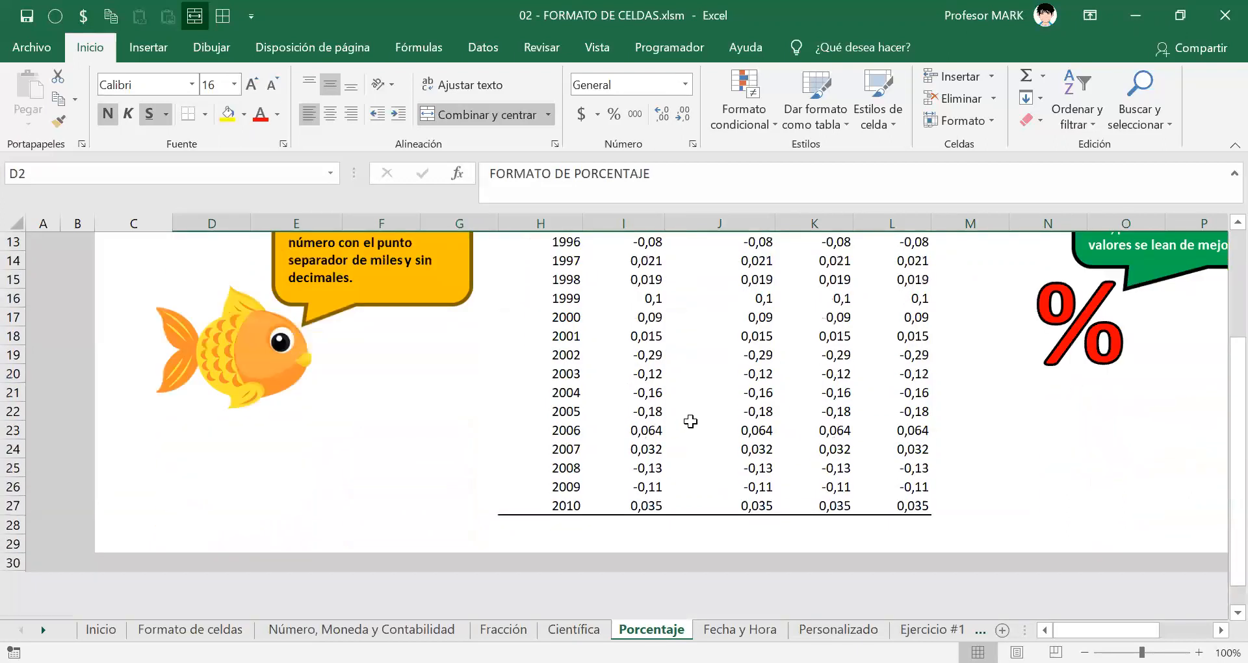
scroll(645, 296, "up", 1)
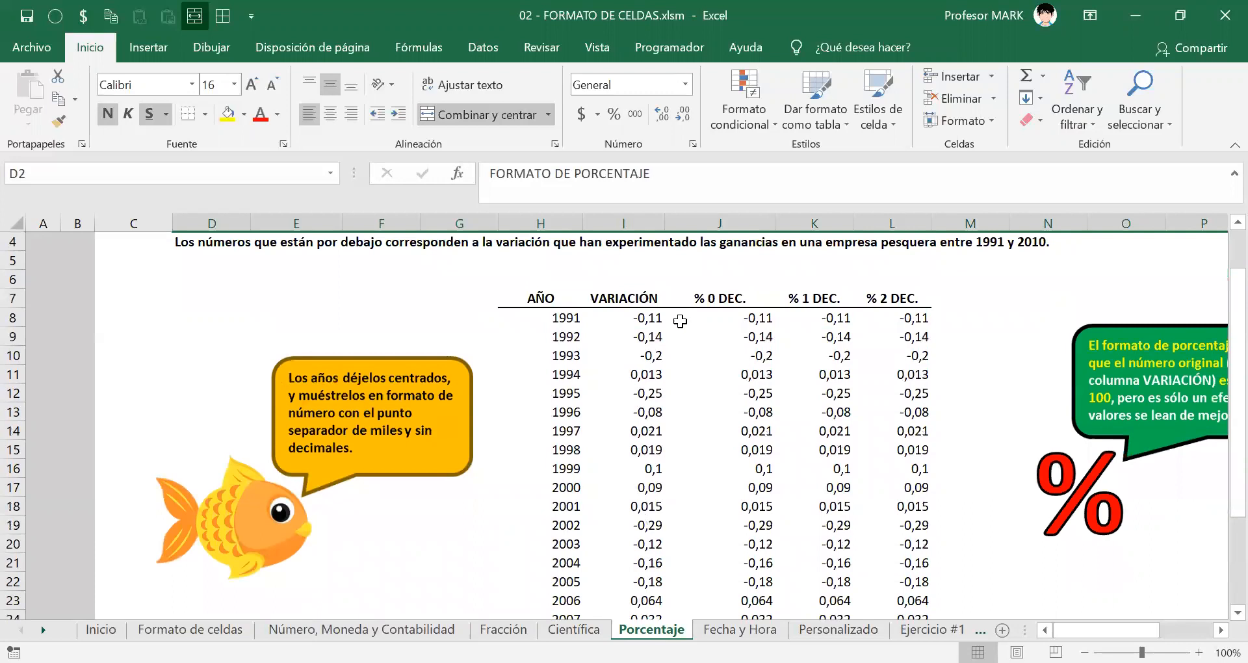
Compare the VARIACIÓN values row by row with those in the % 0 DEC., % 1 DEC. and % 2 DEC. columns
left_click_drag(656, 322, 861, 345)
left_click(789, 371)
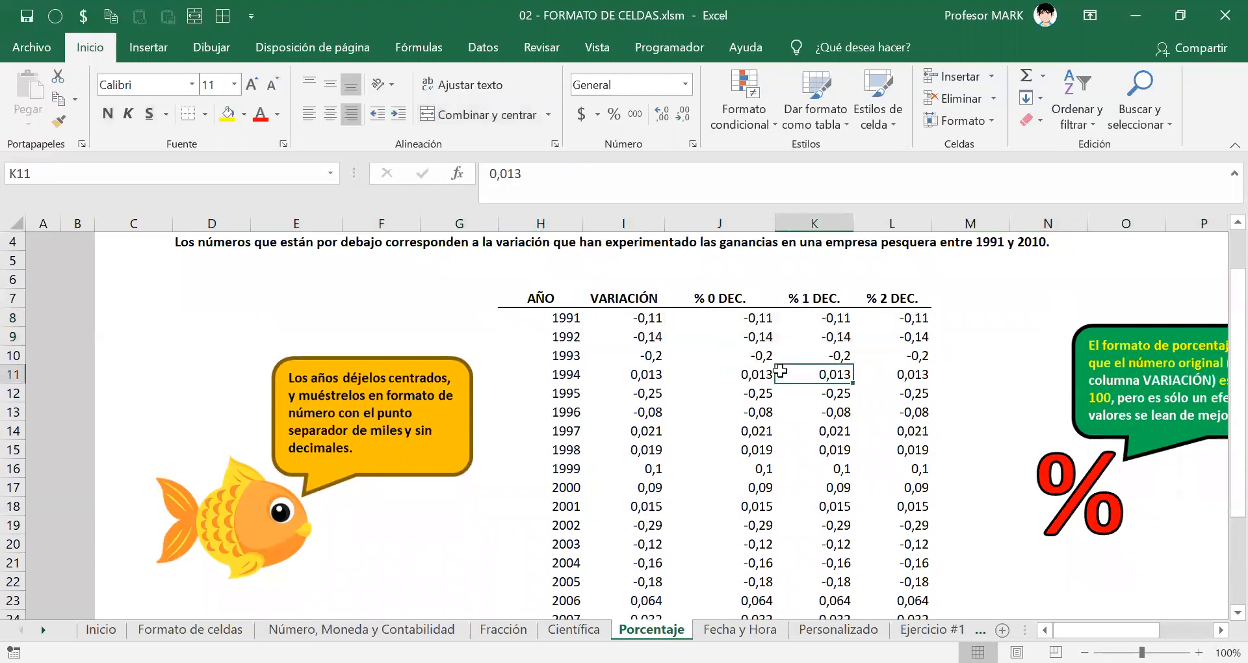
left_click(642, 334)
left_click_drag(650, 357, 878, 358)
left_click_drag(650, 394, 910, 394)
left_click_drag(645, 432, 920, 433)
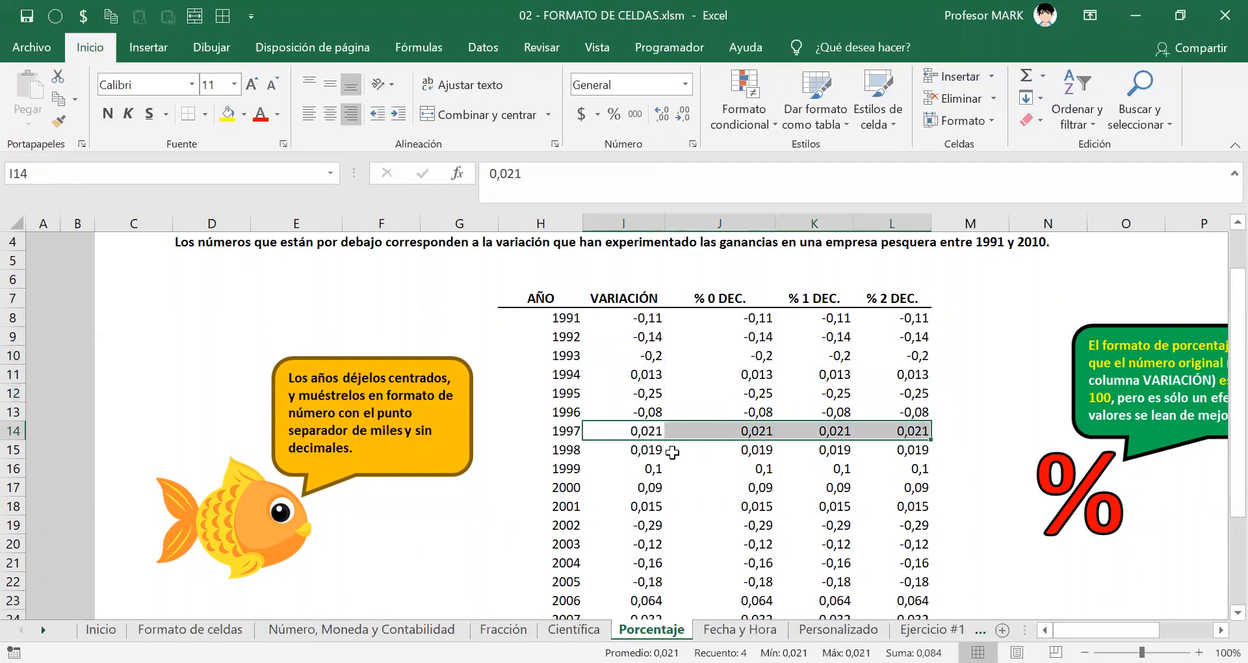
left_click_drag(642, 473, 975, 488)
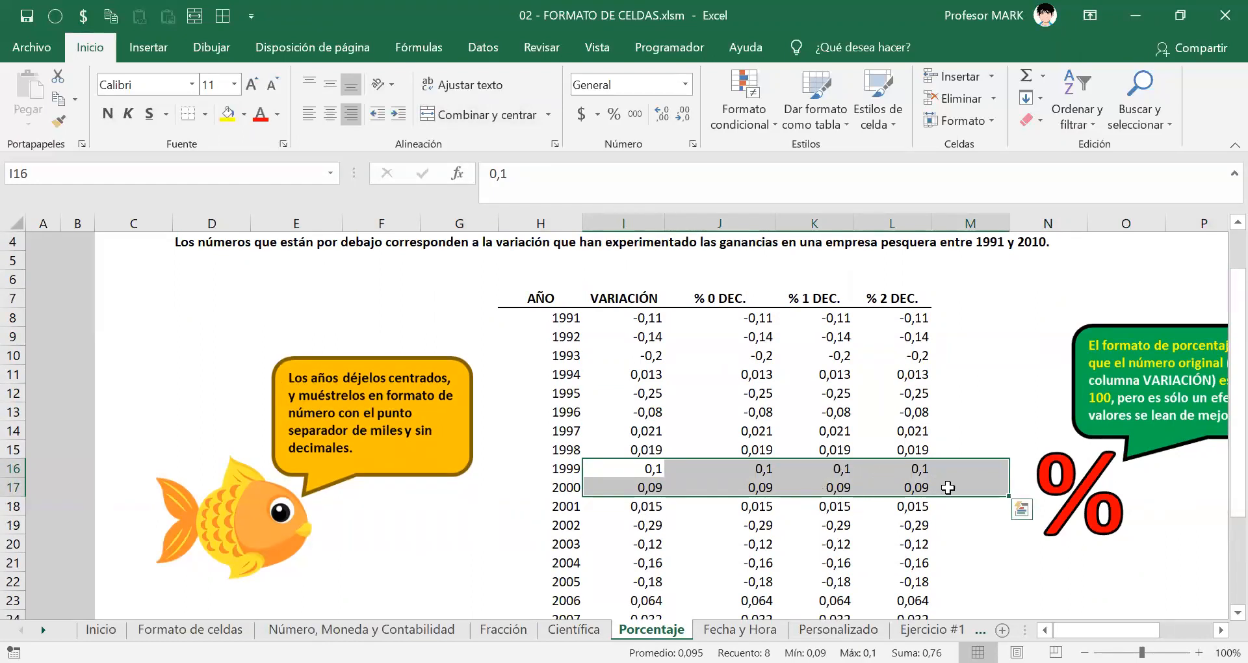
Format the % 0 DEC. values for 1991 to 2010 (J8:J27) as Porcentaje with 0 decimal places
left_click(707, 301)
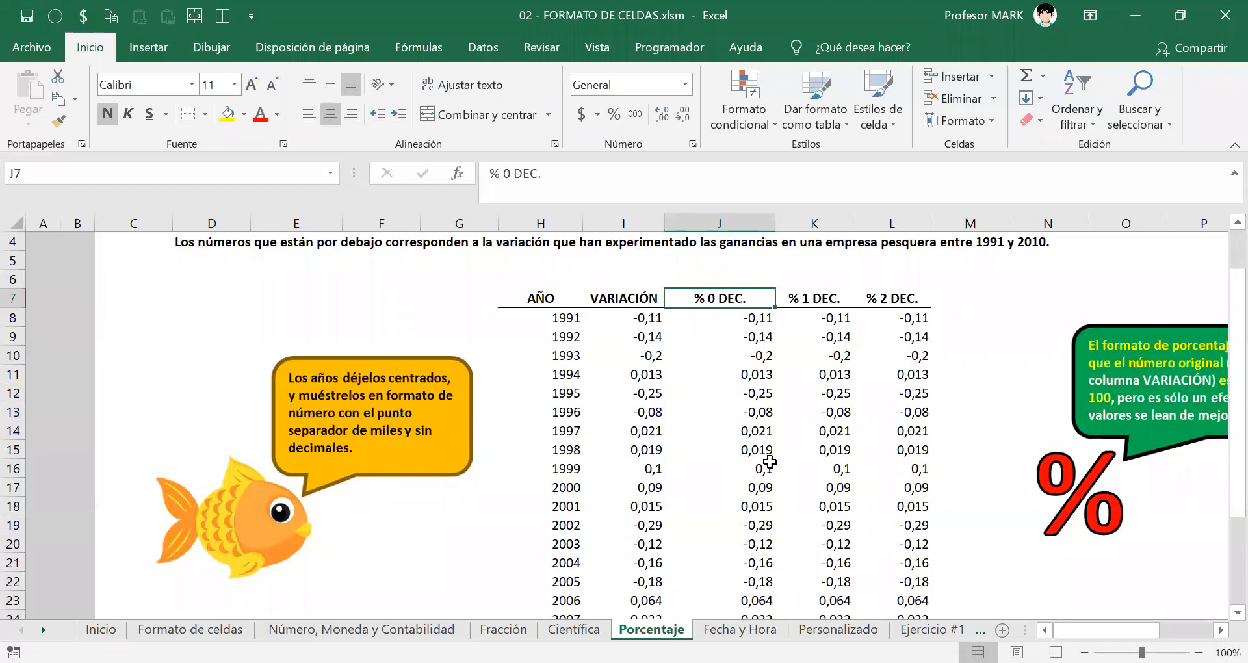
scroll(769, 462, "down", 1)
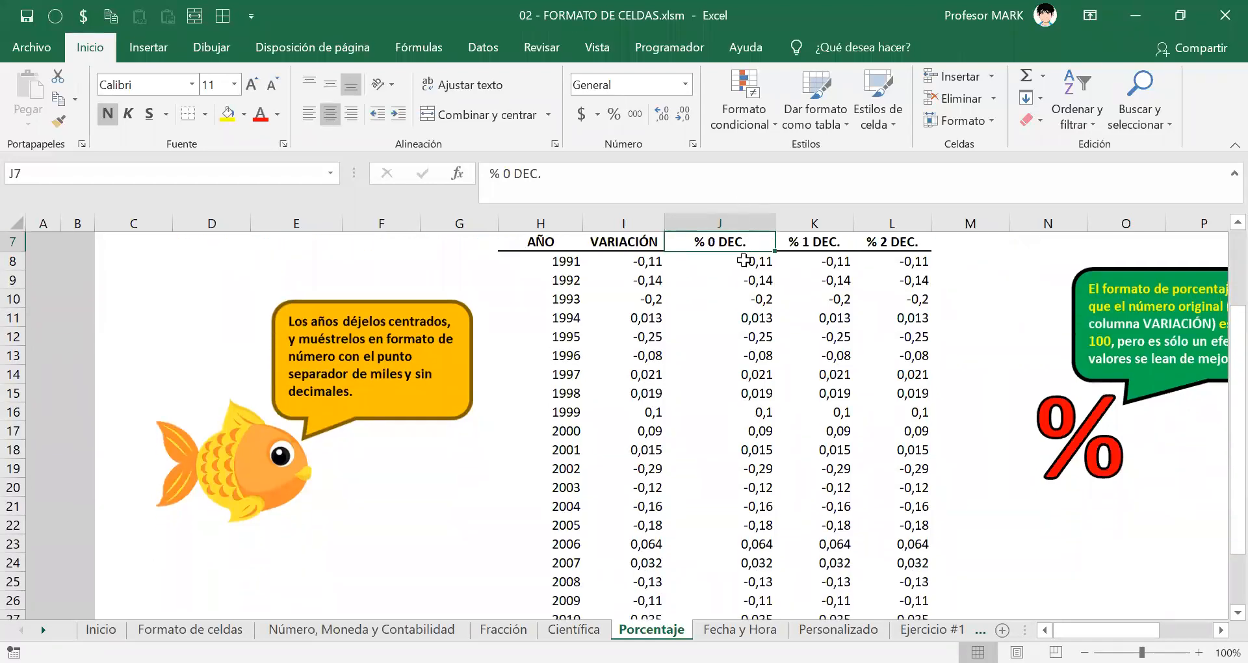
left_click_drag(737, 263, 711, 625)
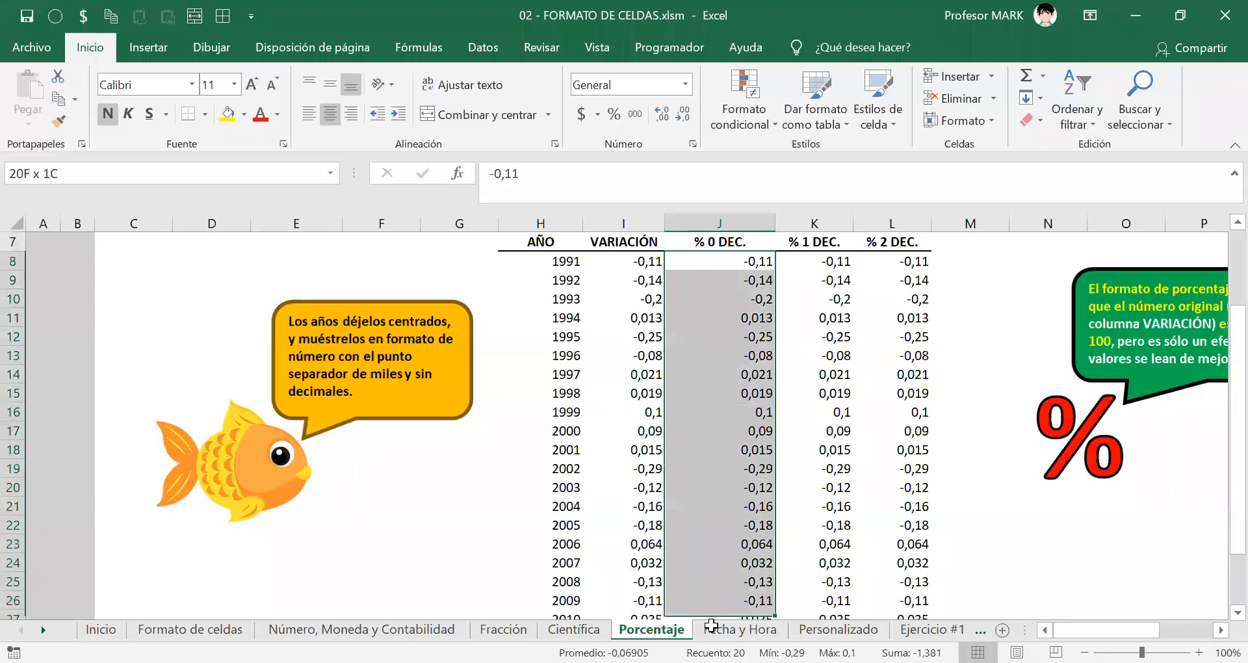
scroll(718, 389, "up", 1)
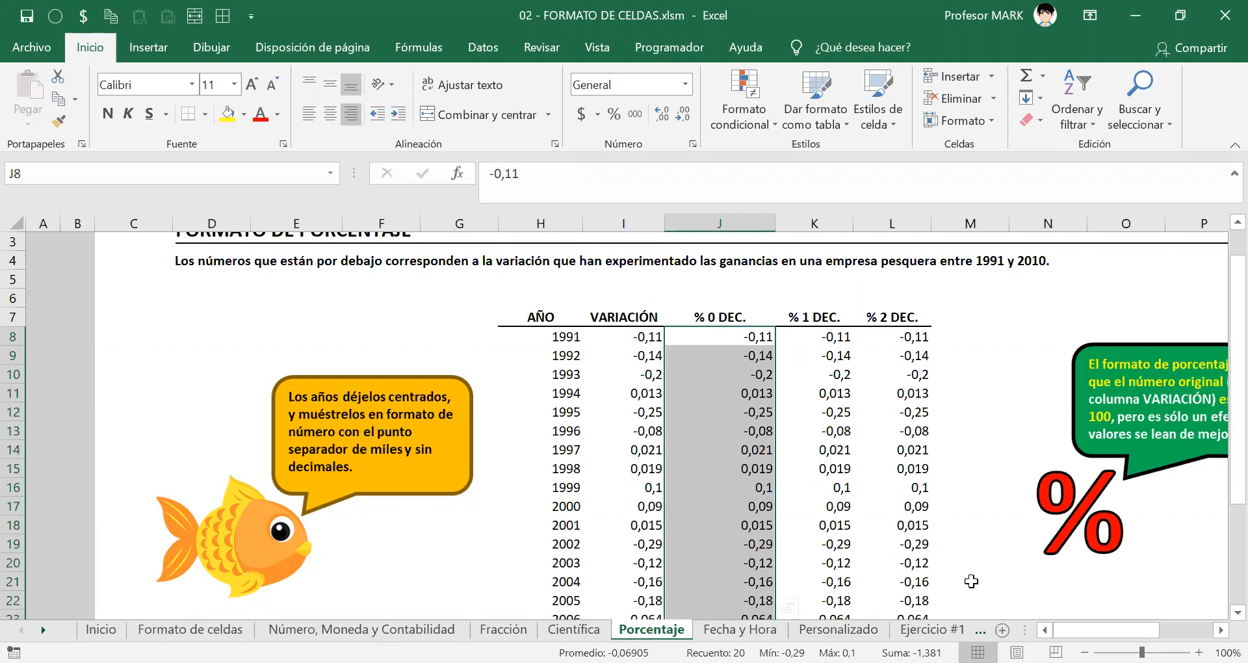
scroll(788, 364, "down", 2)
scroll(788, 364, "up", 1)
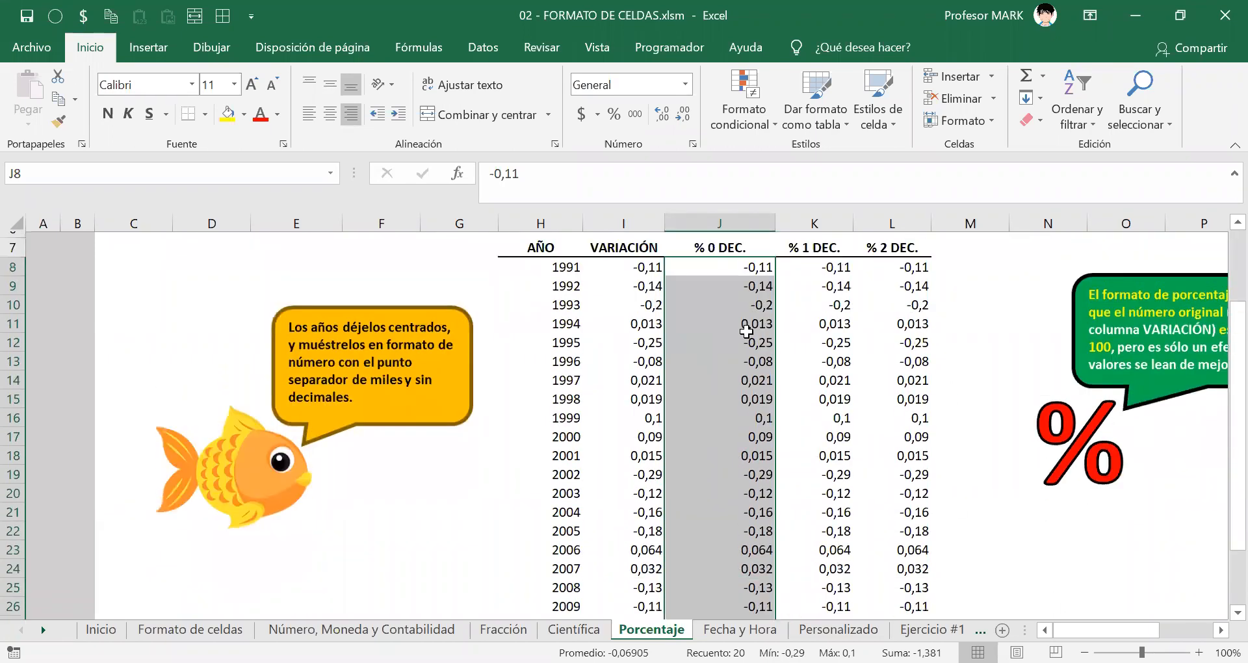
scroll(741, 486, "down", 1)
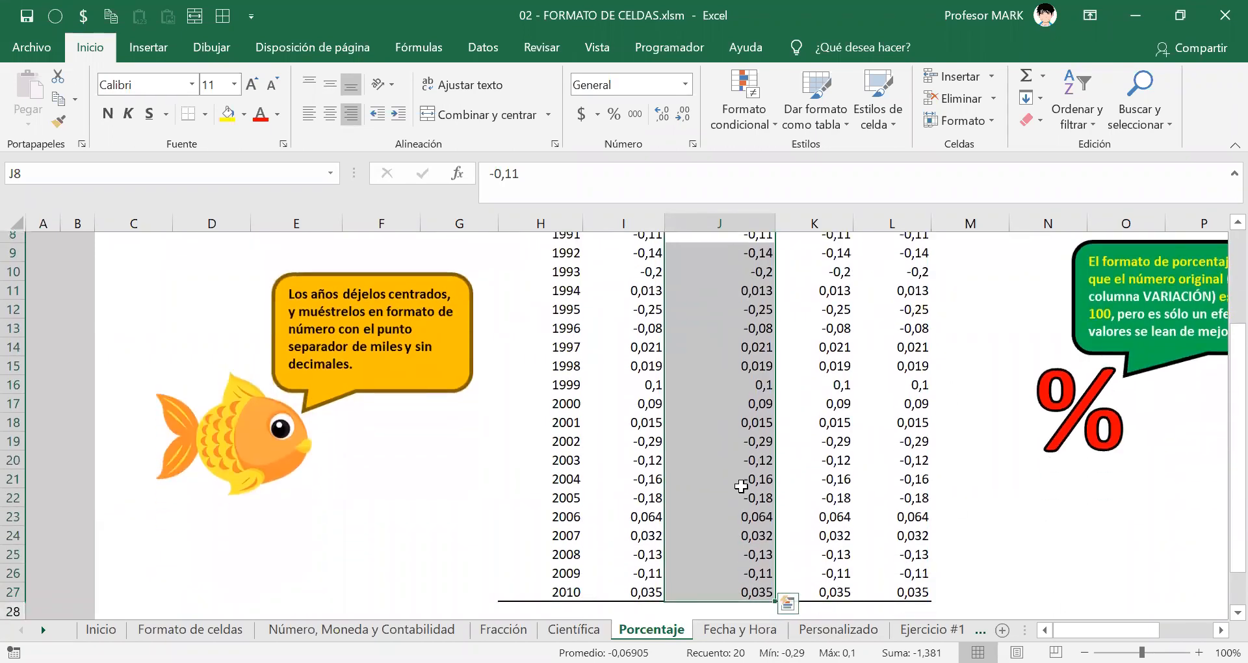
right_click(718, 302)
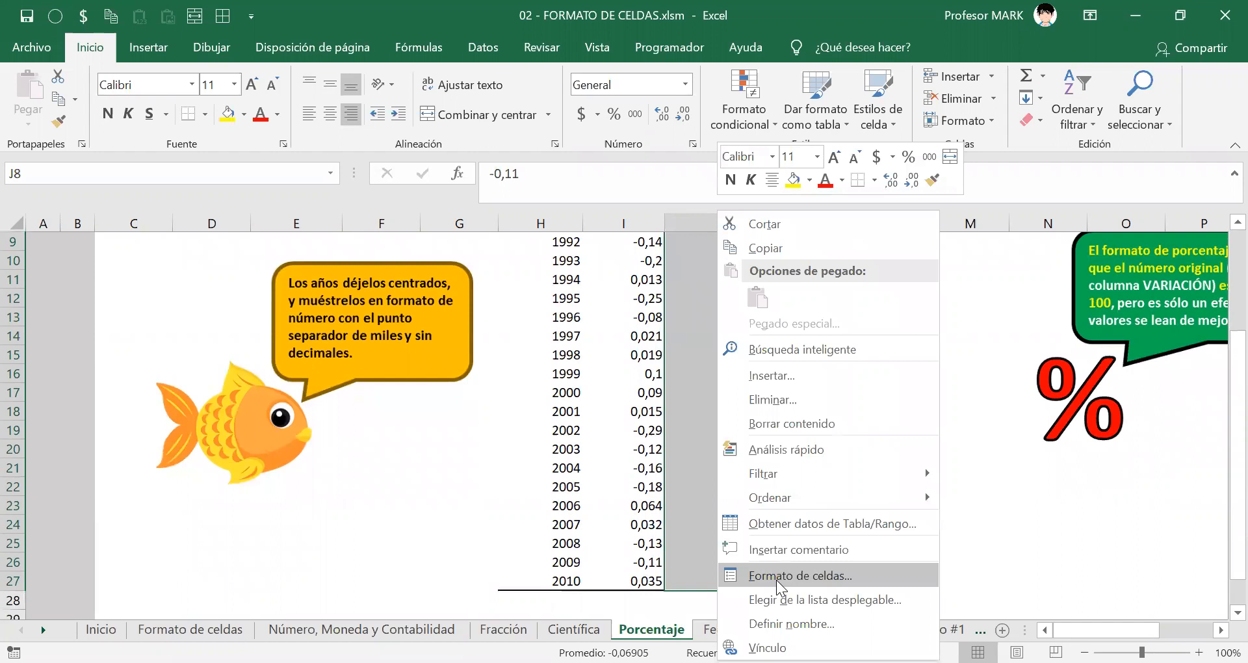
left_click(776, 576)
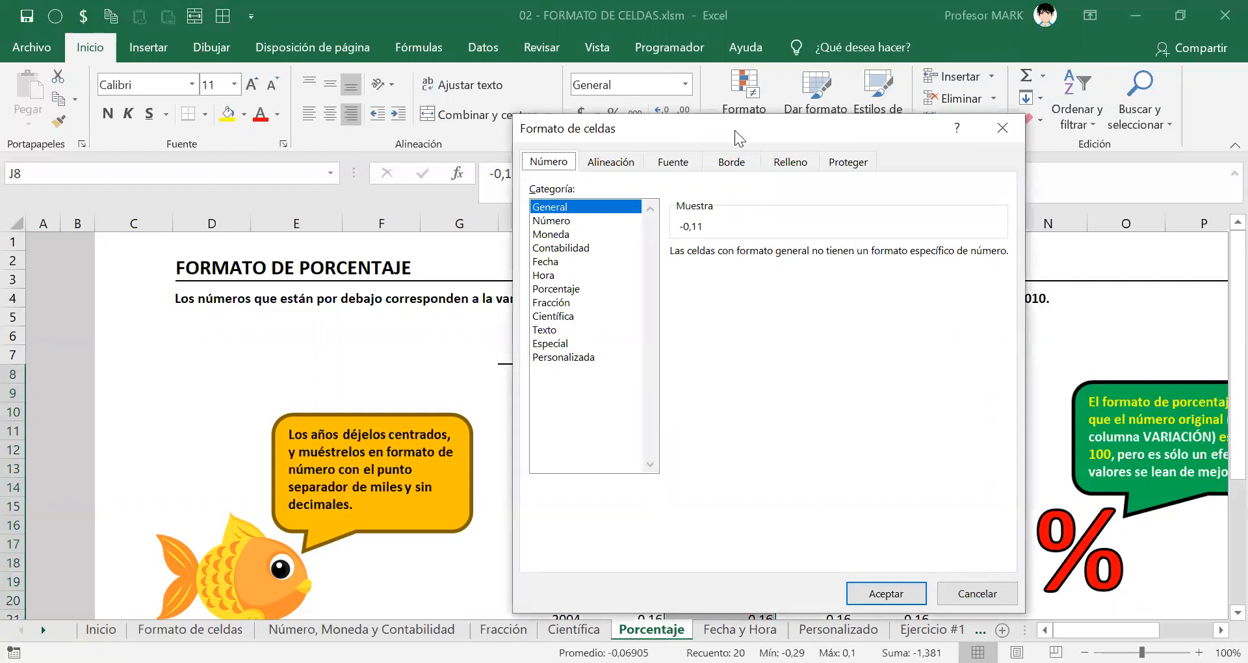
left_click_drag(734, 130, 759, 106)
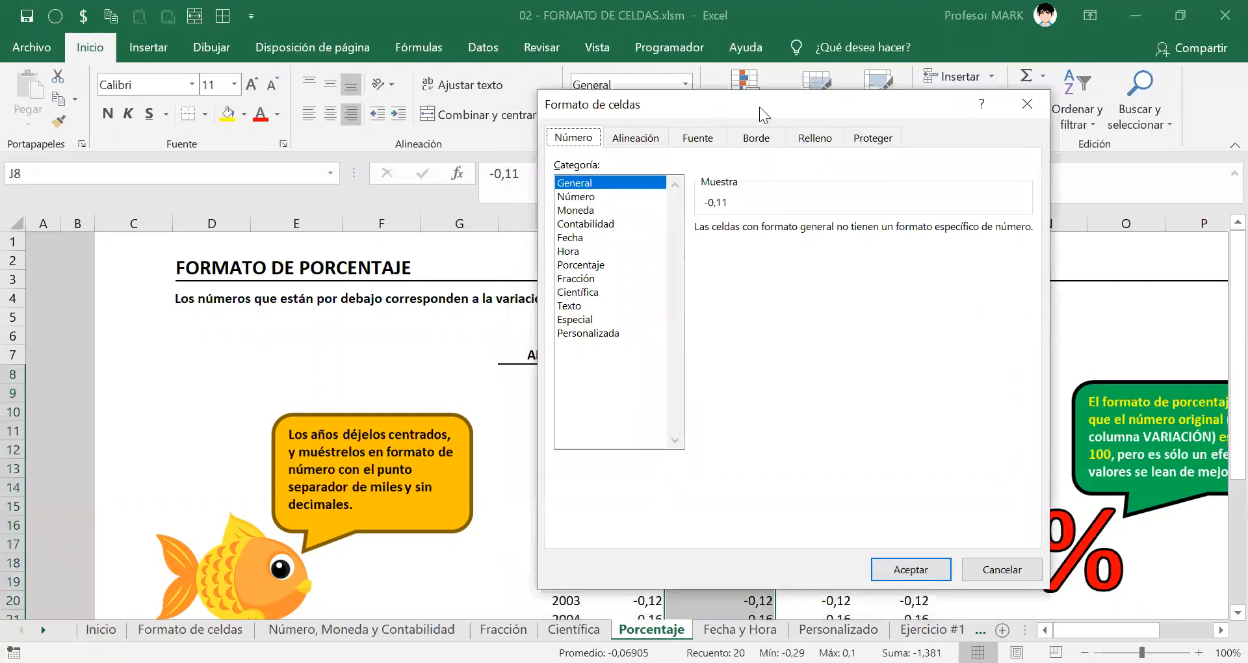
left_click(566, 265)
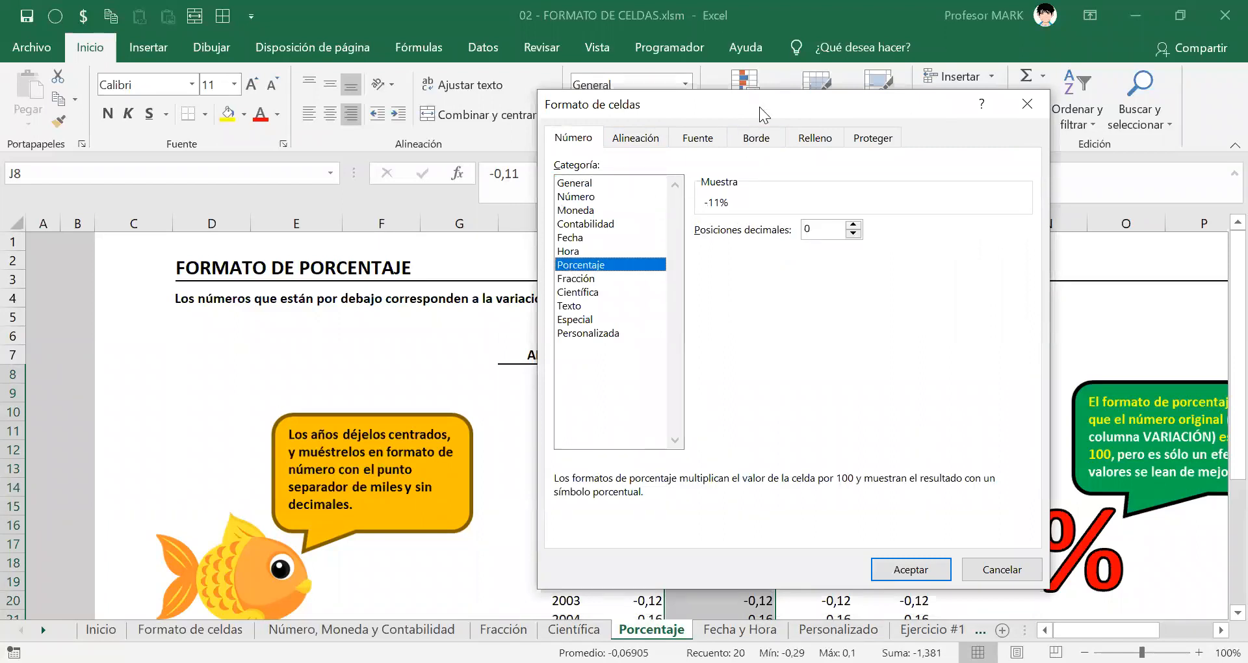
left_click_drag(759, 104, 674, 179)
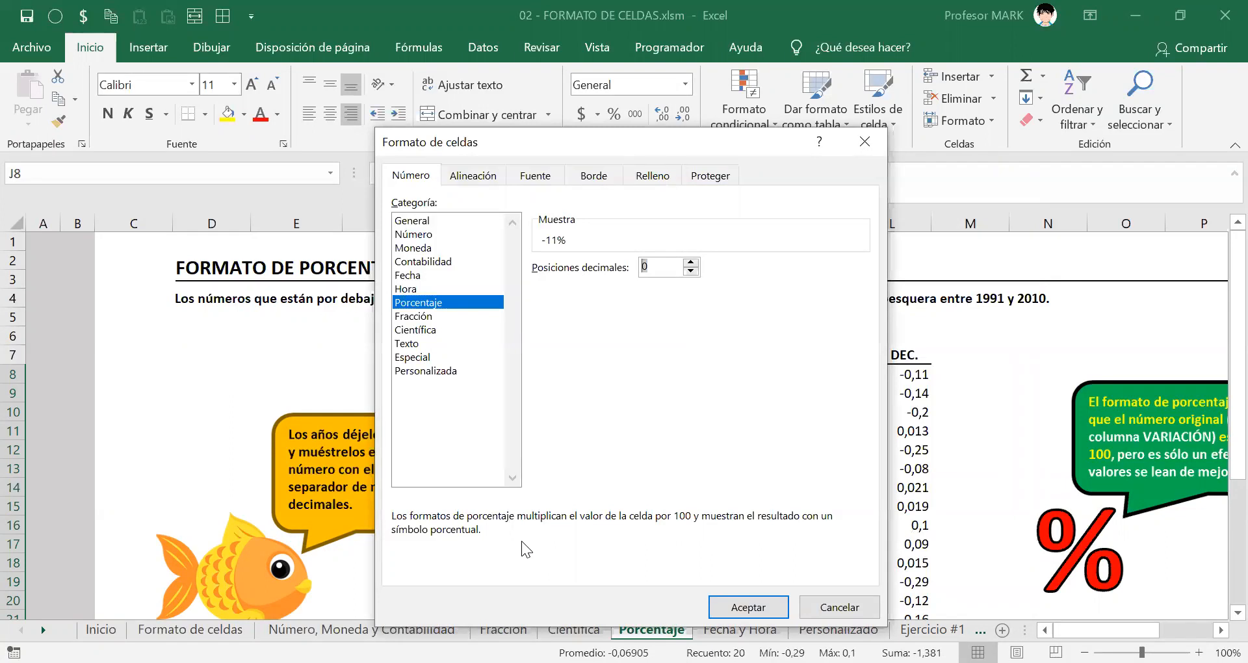
left_click(652, 267)
left_click(751, 608)
left_click(694, 431)
scroll(721, 453, "down", 4)
scroll(721, 454, "up", 2)
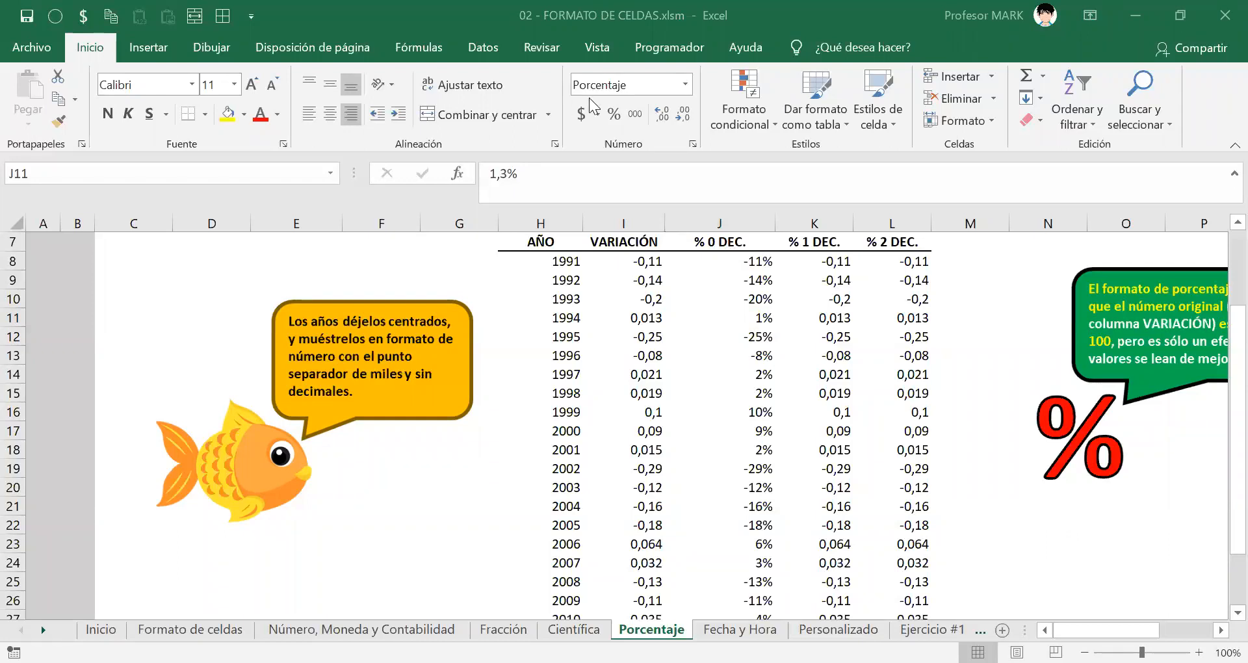
Review the mouse and keyboard instructions for selecting a range and formatting cells on the Formato de celdas sheet
left_click(949, 268)
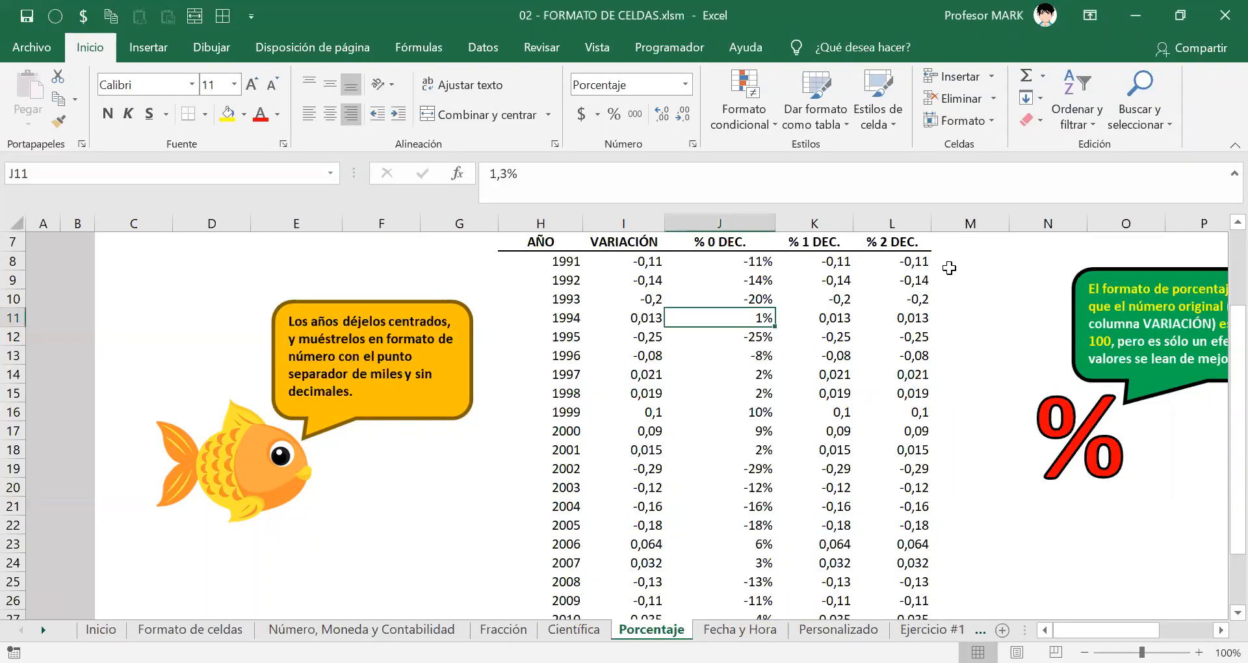
left_click(883, 258)
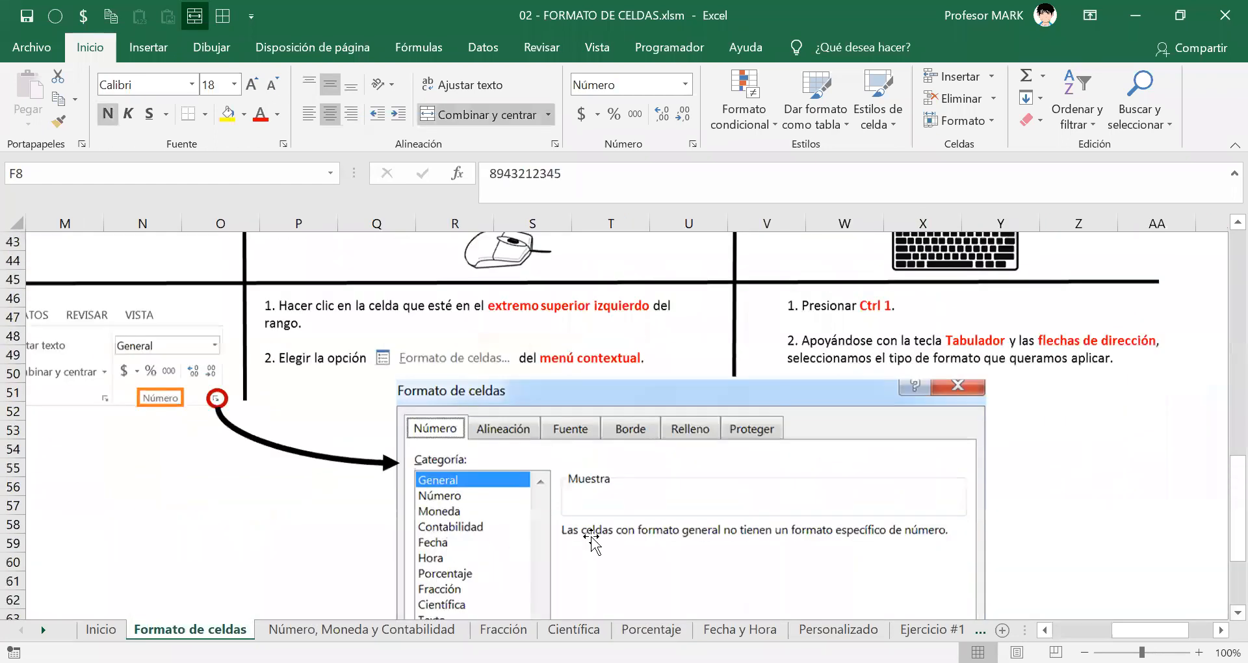
scroll(595, 543, "up", 3)
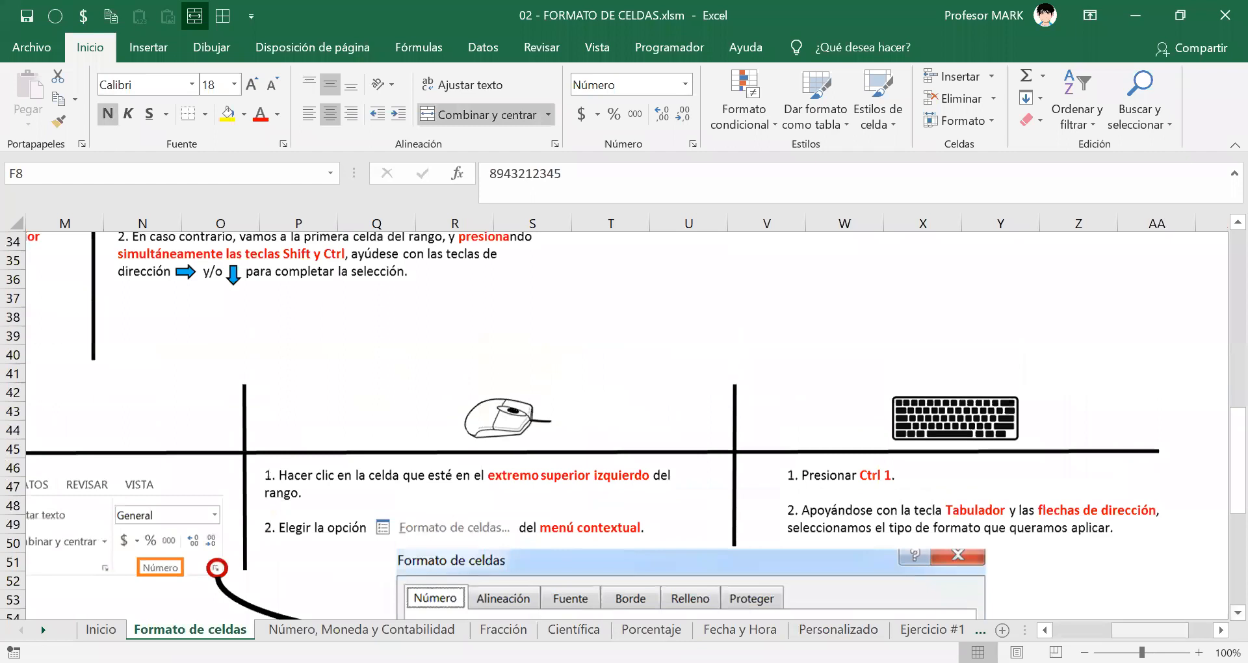
left_click_drag(1144, 629, 1137, 629)
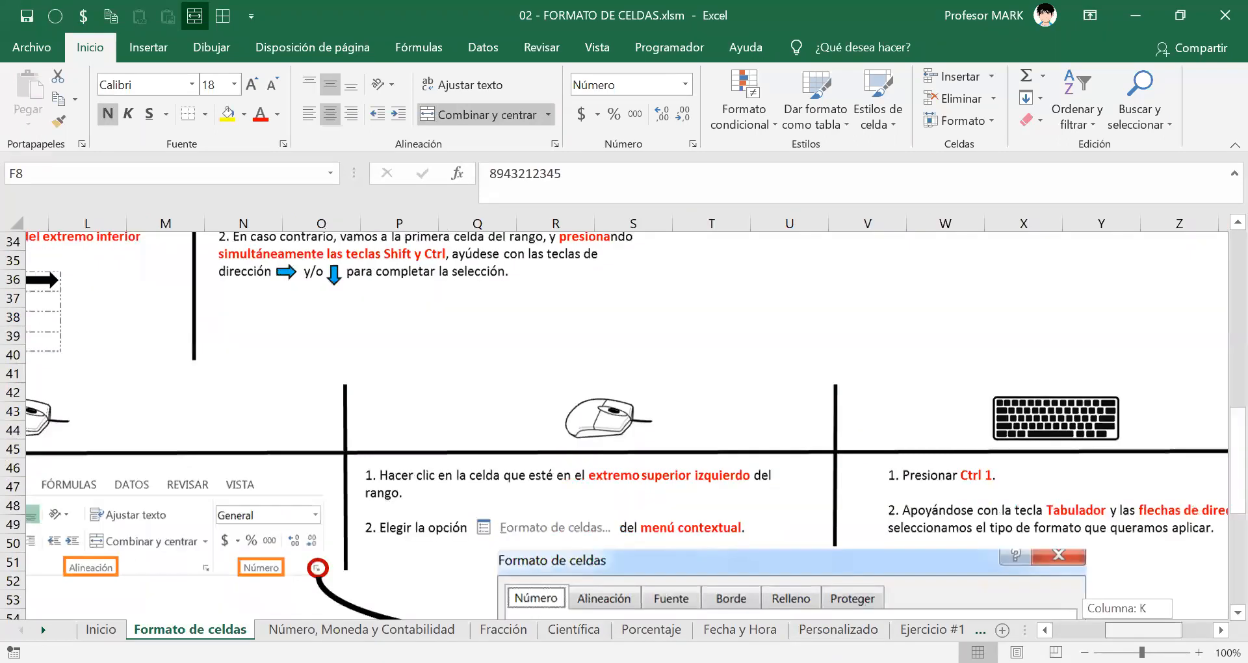
scroll(1052, 540, "up", 4)
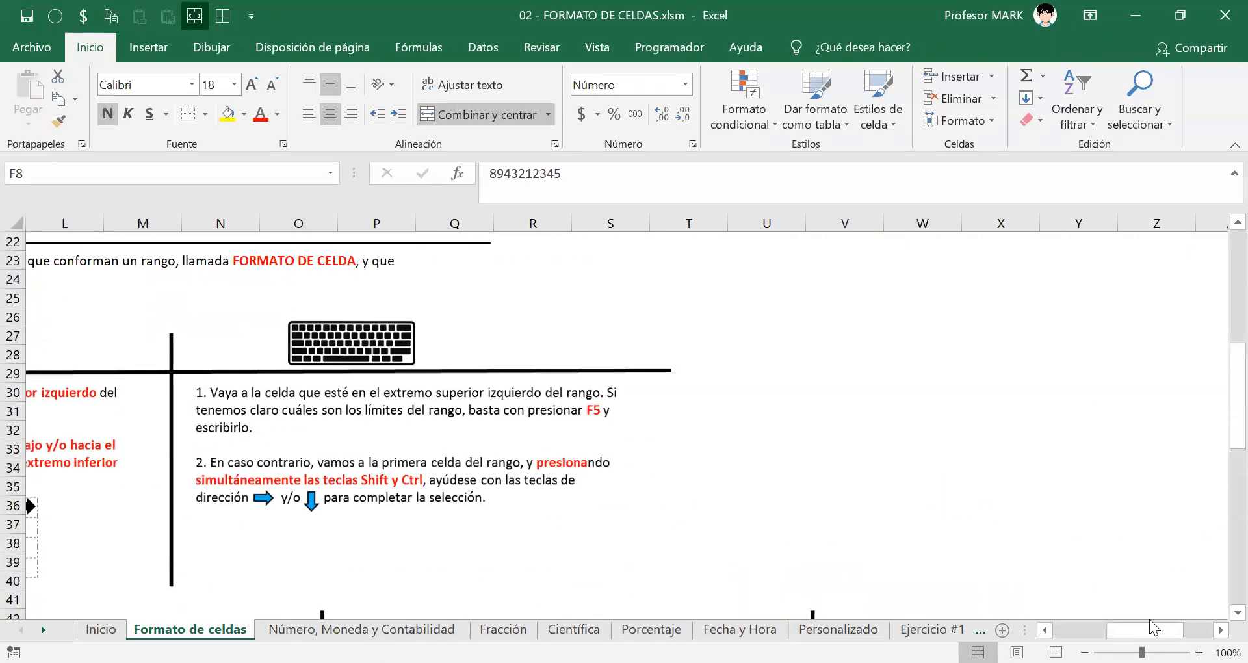
left_click_drag(1144, 630, 1110, 630)
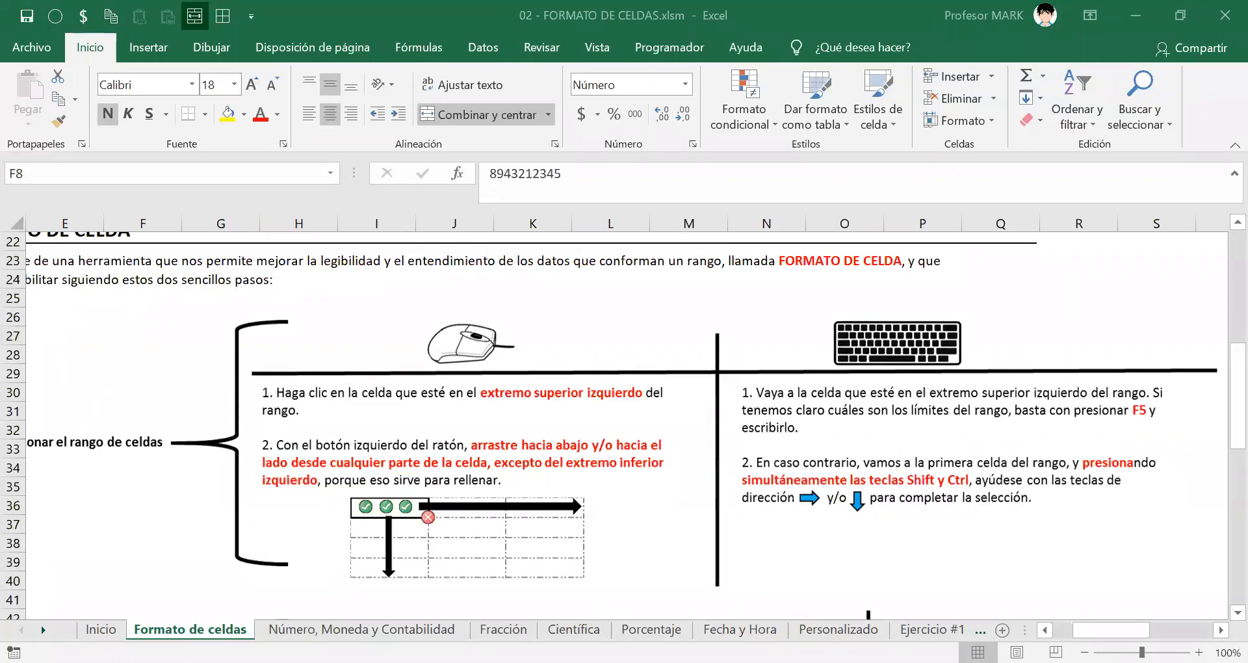
Return to the Porcentaje sheet and move cell by cell around the table, finishing on L8 in the % 2 DEC. column
left_click(651, 629)
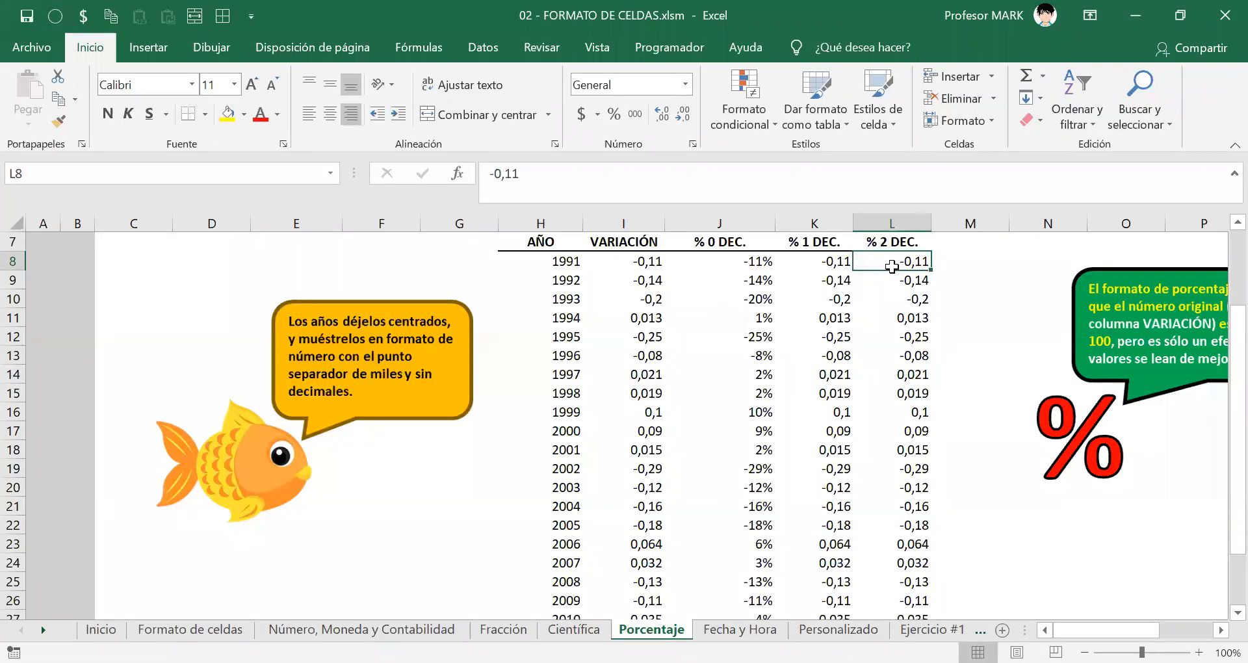
key("Right")
key("Down")
key("Left")
key("Left")
key("Left")
key("Down")
key("Down")
key("Down")
key("Right")
key("Right")
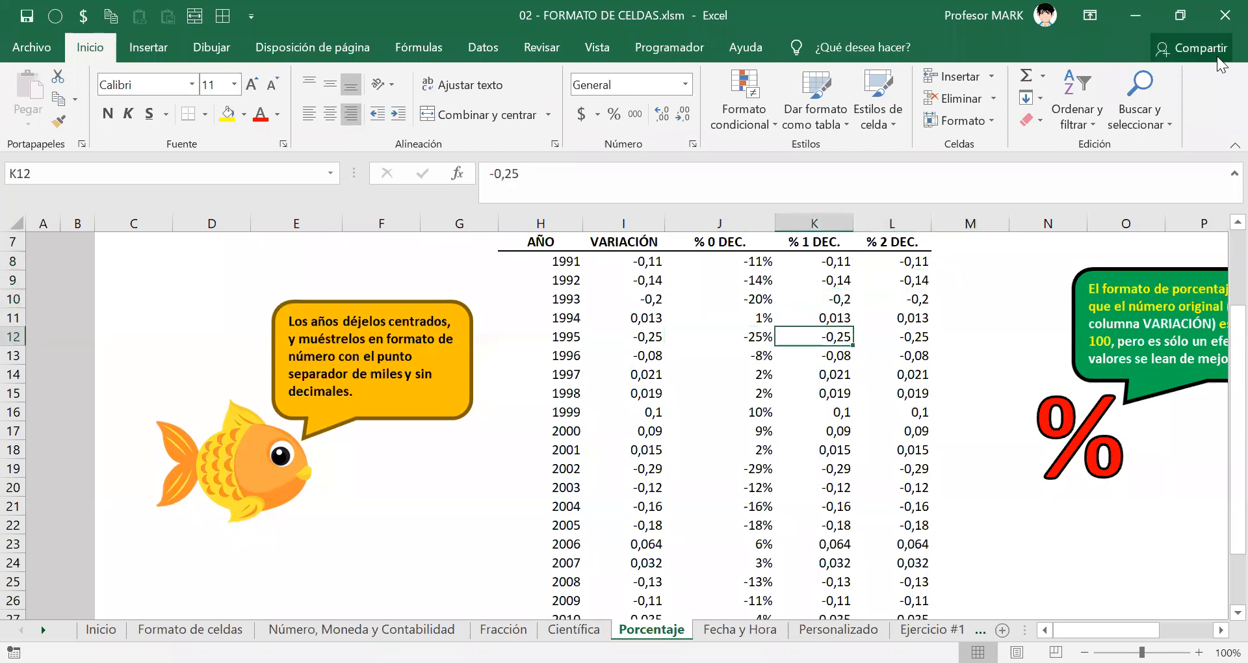
key("Up")
key("Up")
key("Up")
key("Up")
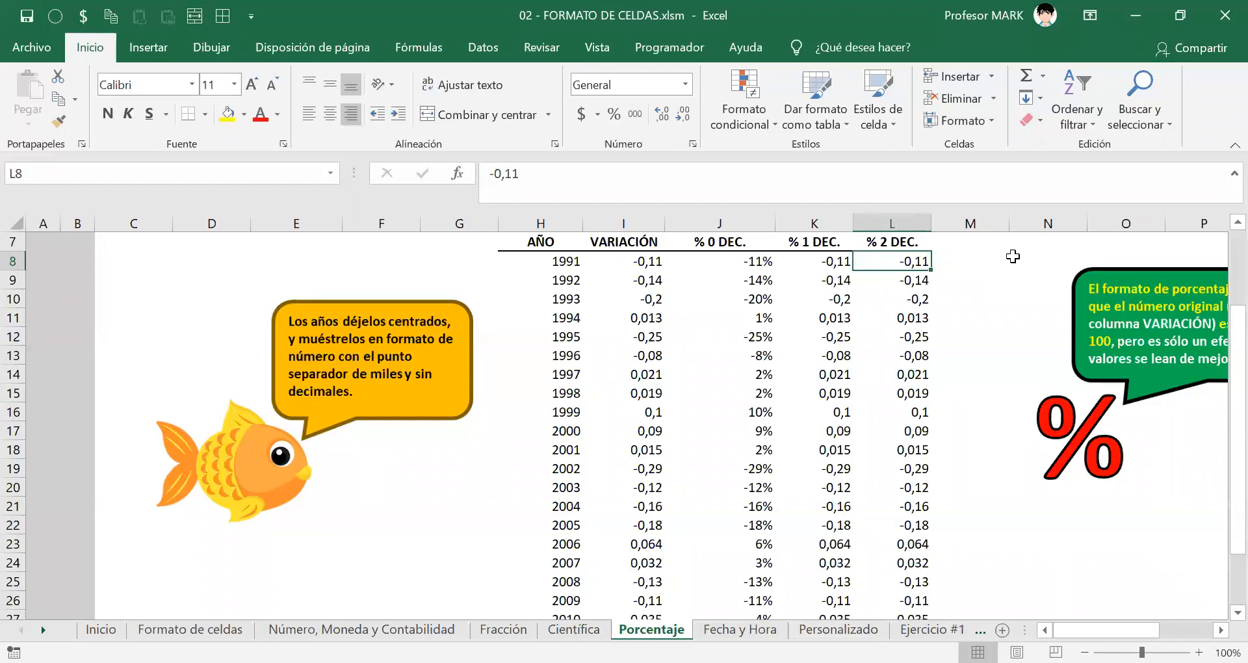
Select the % 2 DEC. values for 1991 to 2010 (L8:L27) and open their Formato de celdas settings
key("ctrl+shift+Down")
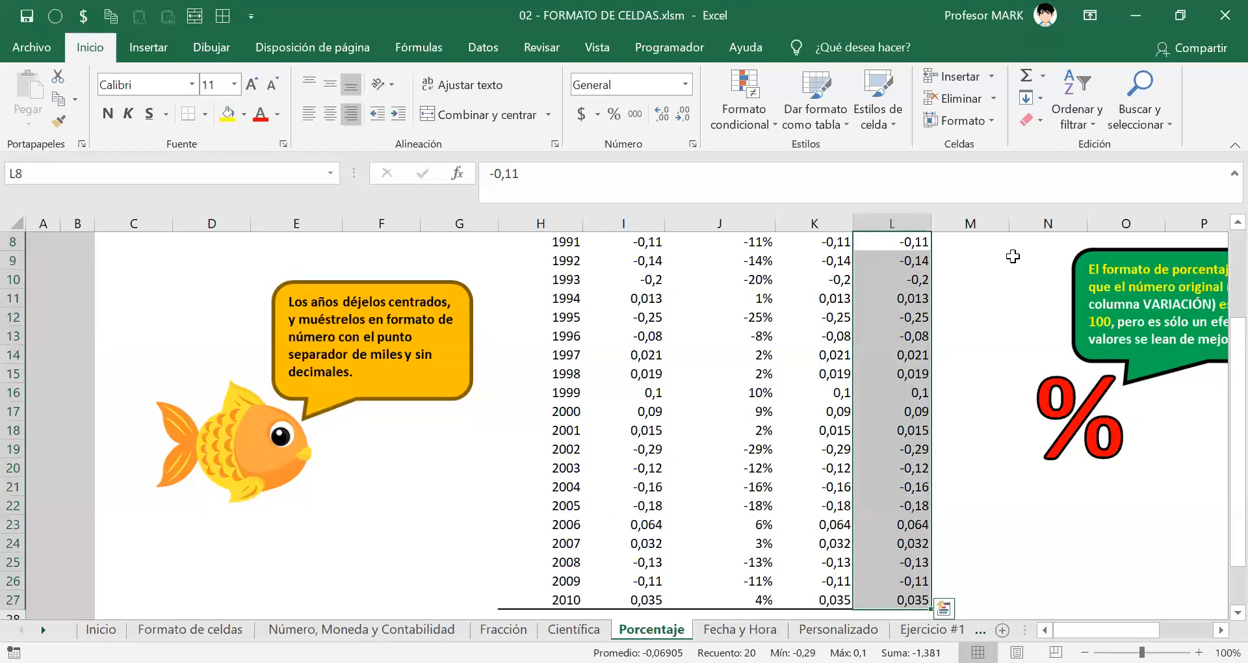
scroll(912, 370, "up", 2)
scroll(907, 357, "down", 1)
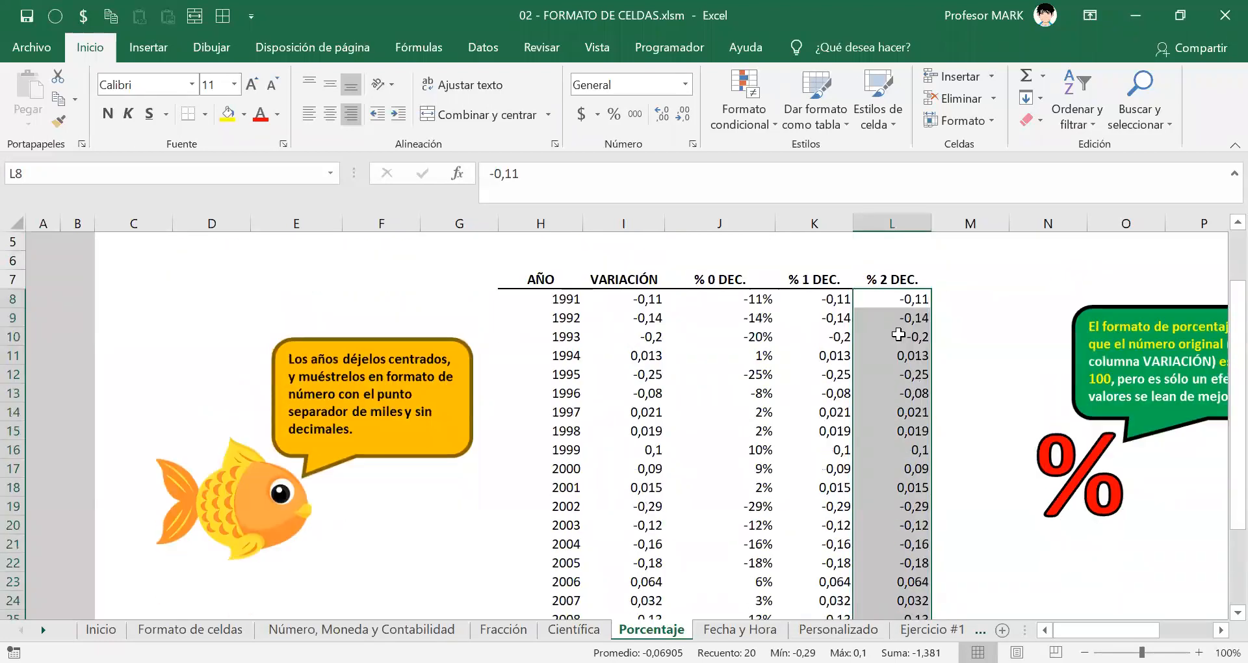
scroll(897, 331, "down", 2)
scroll(884, 273, "up", 1)
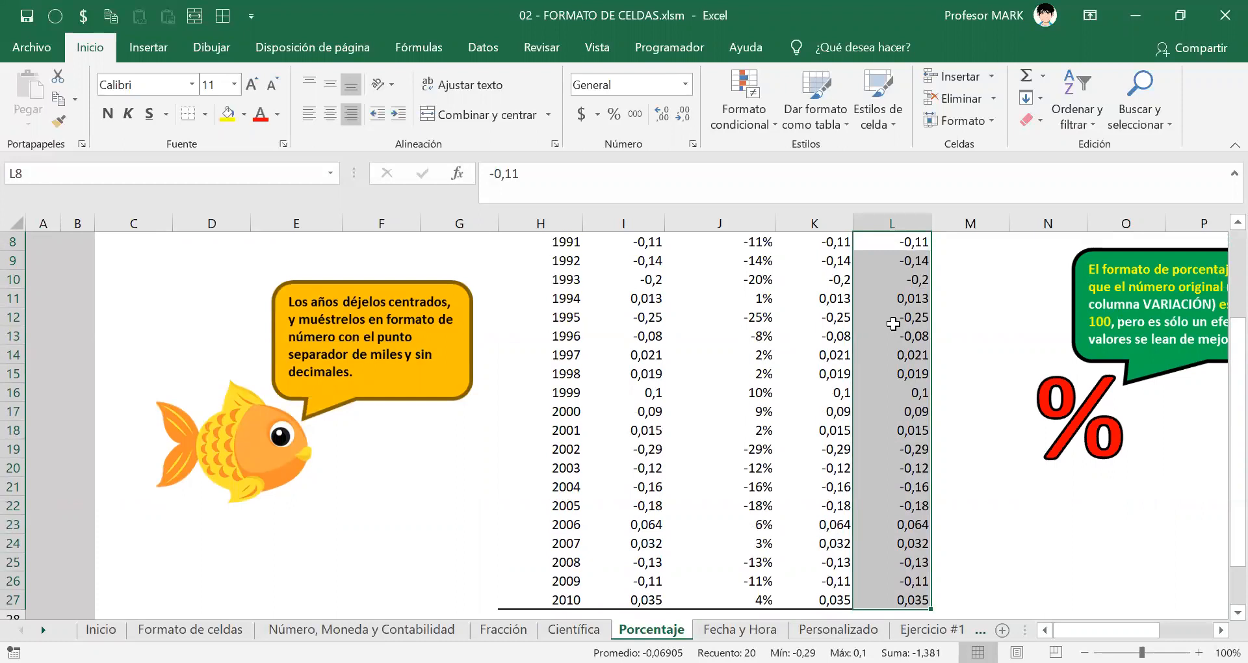
scroll(893, 323, "up", 2)
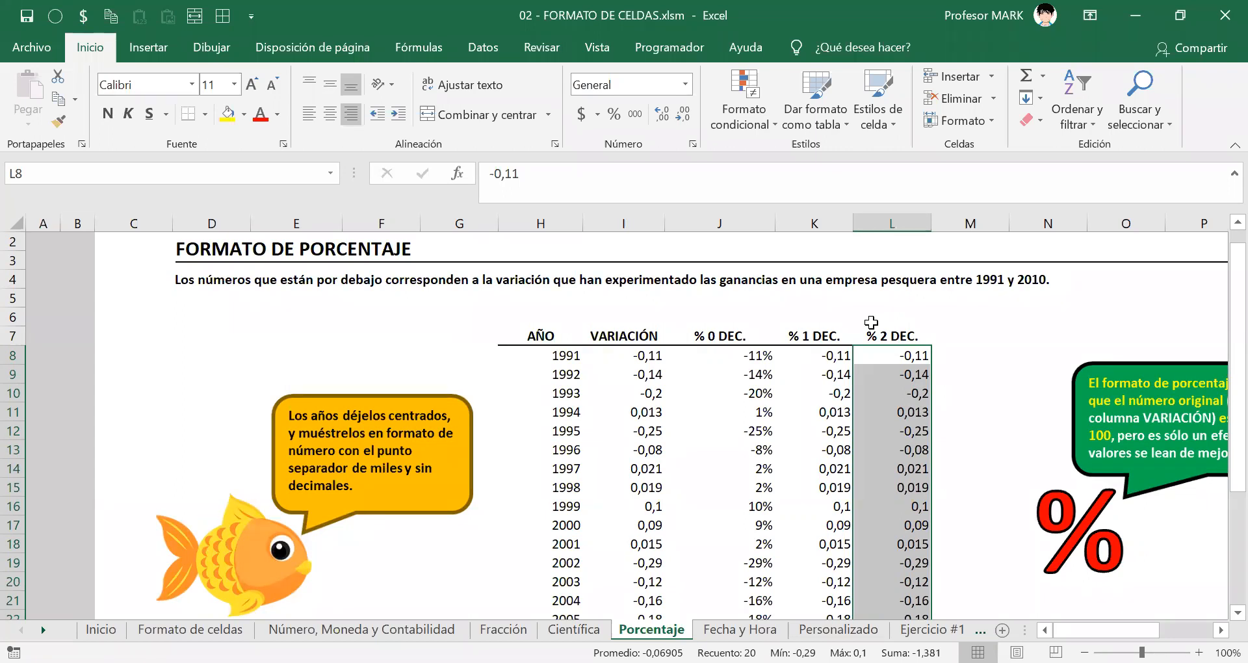
key("ctrl+1")
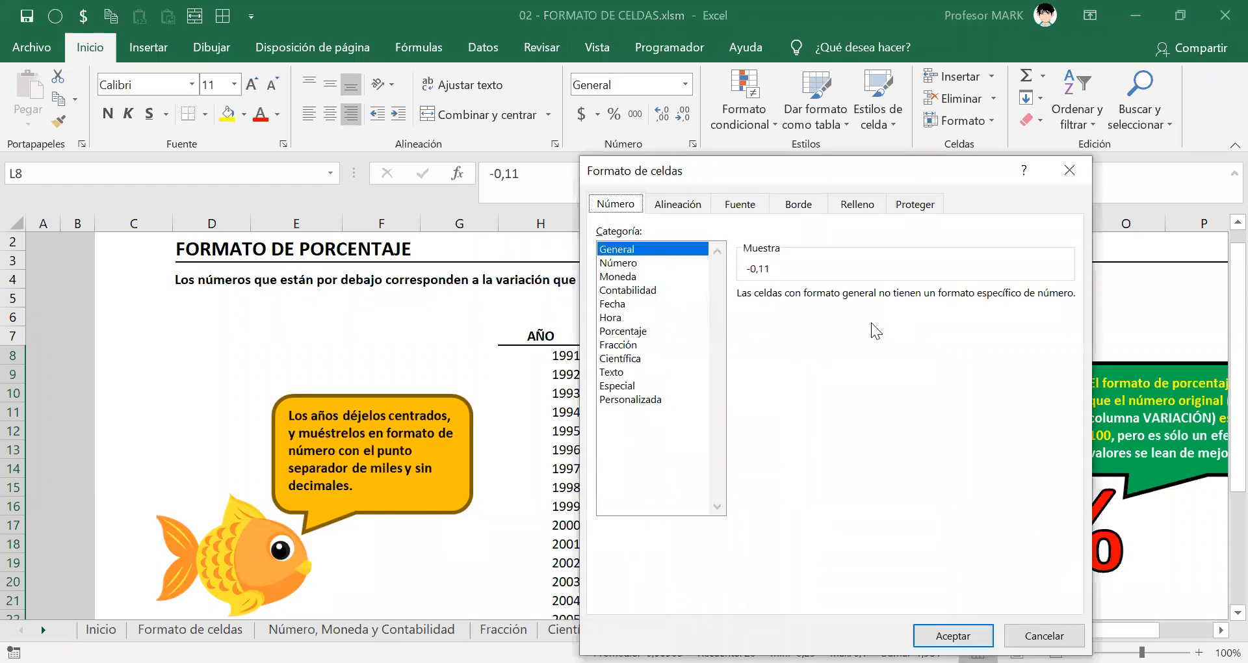
left_click_drag(769, 163, 809, 127)
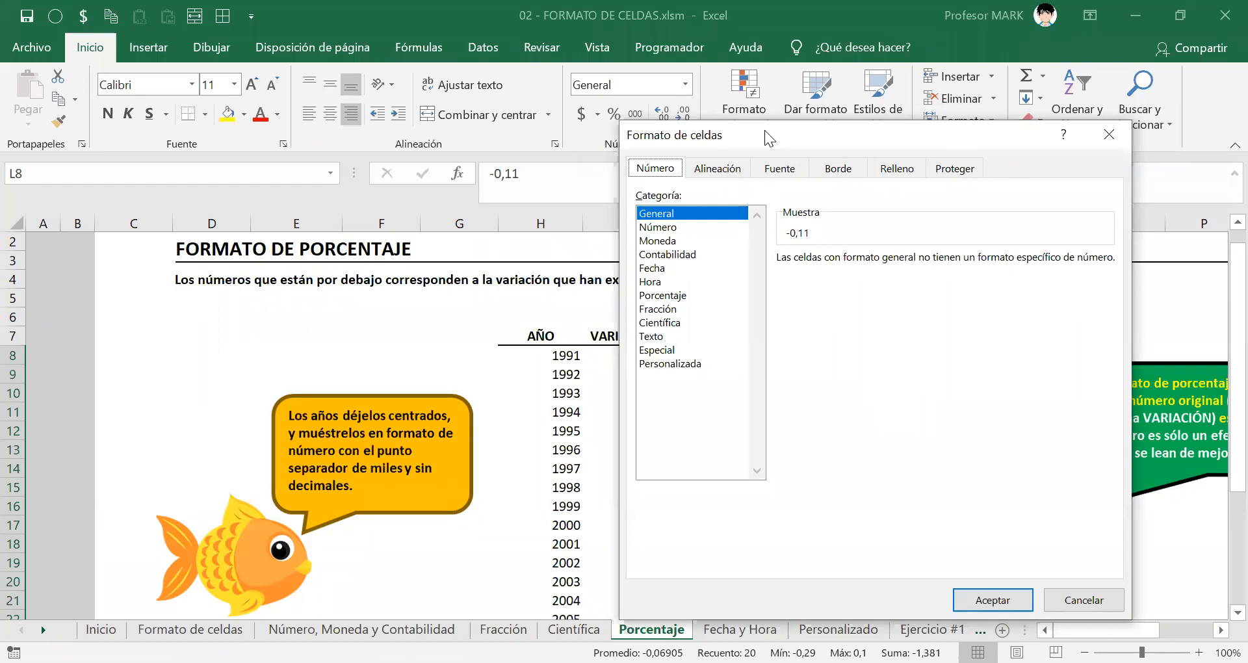
left_click_drag(764, 130, 781, 123)
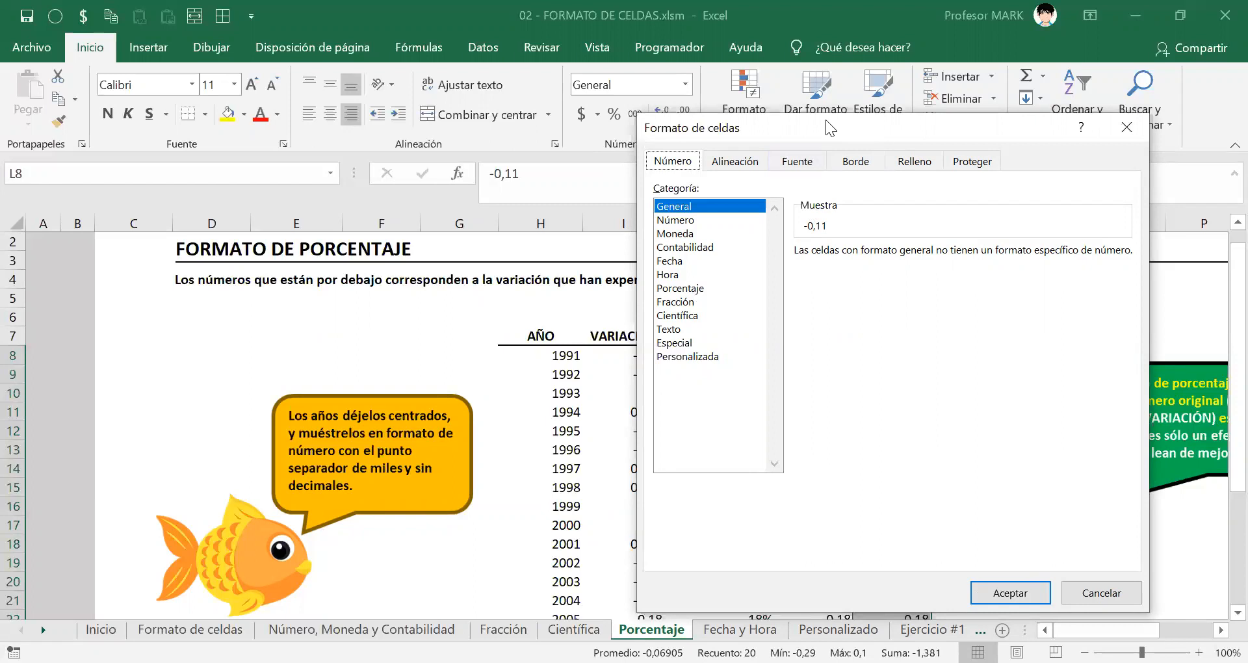
left_click_drag(826, 120, 784, 97)
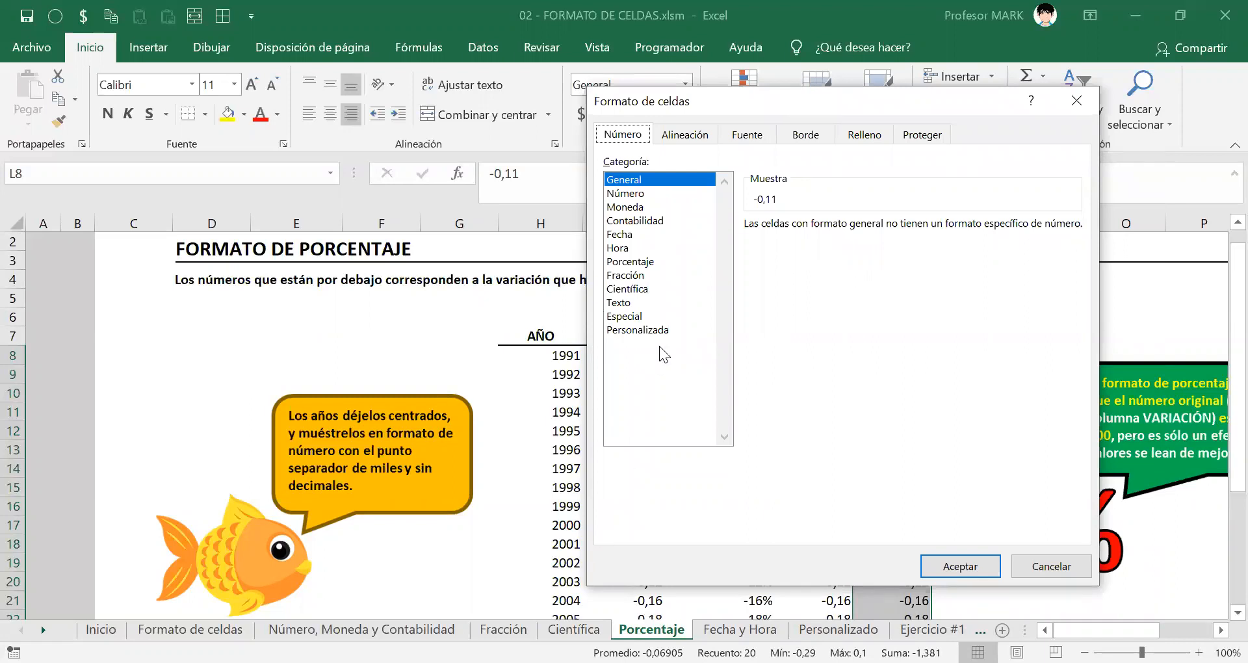
left_click_drag(716, 100, 687, 122)
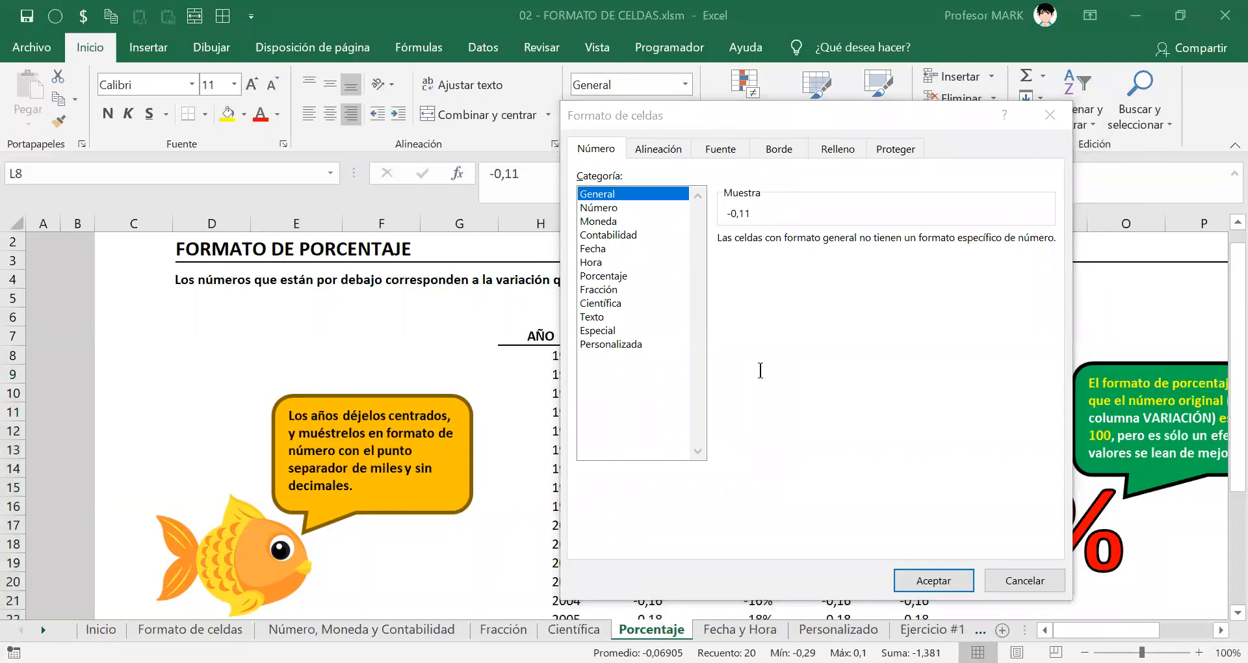
Annotate the Formato de celdas dialog with the on-screen text "Alt (letra subrayada)" and highlight the Categoría label
left_click(722, 289)
type("Alt")
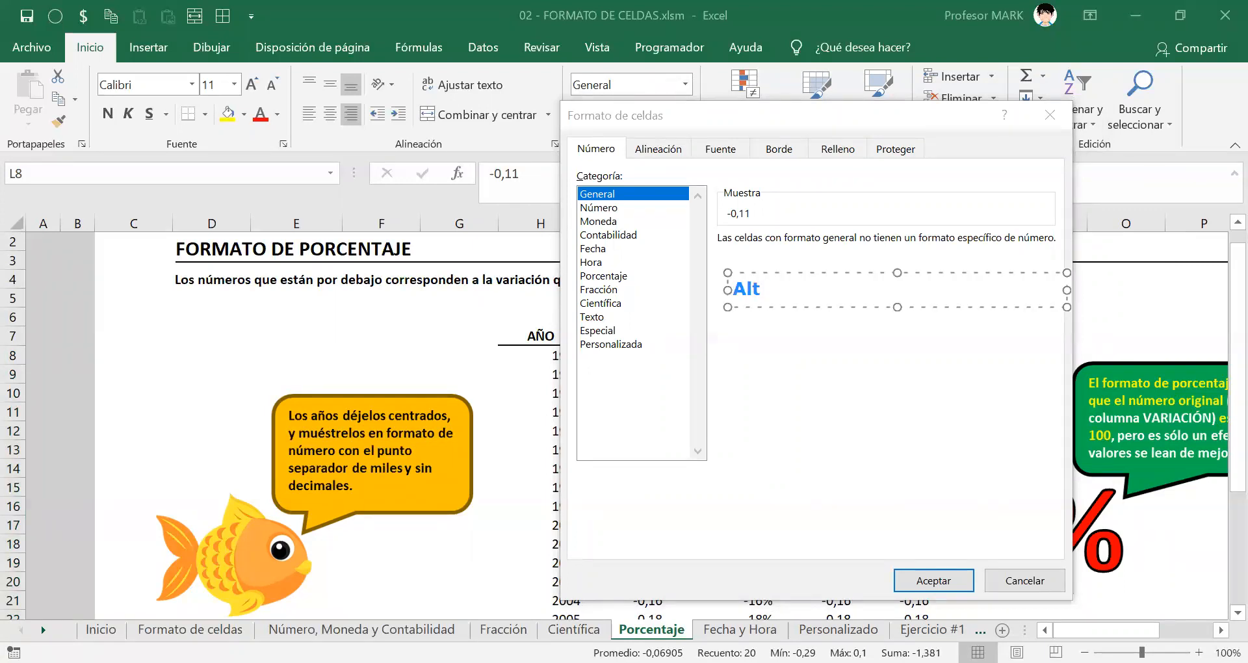
type(" (letra subrayada)")
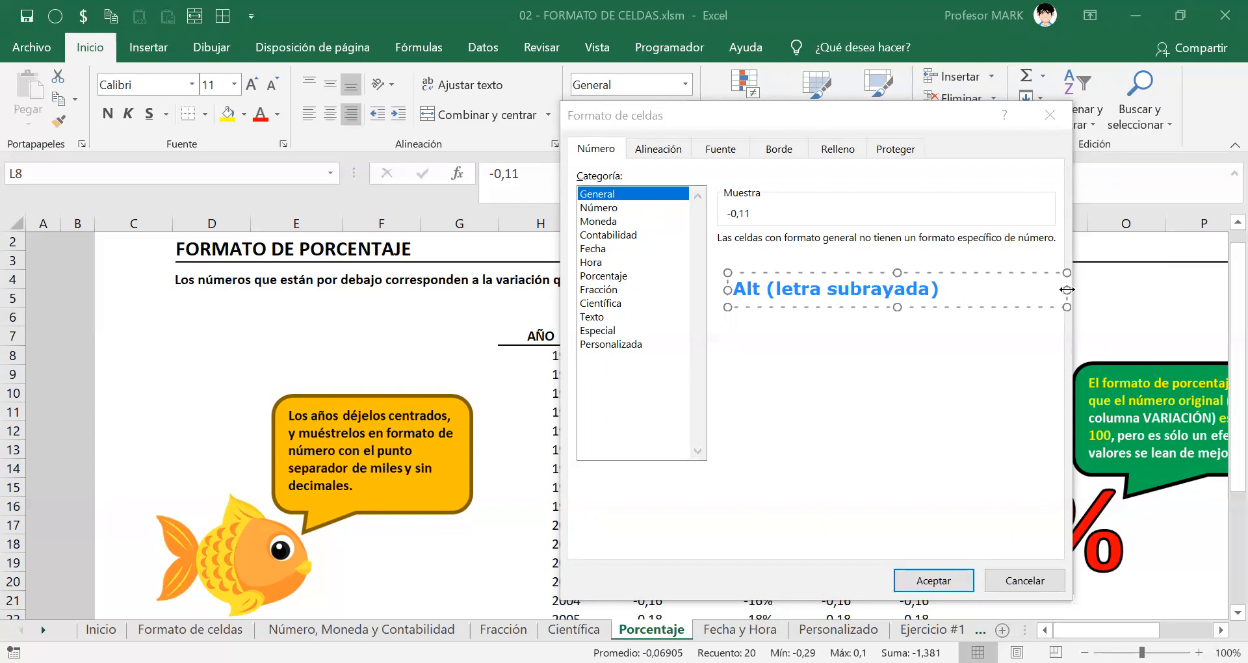
left_click_drag(1066, 290, 945, 290)
key("Escape")
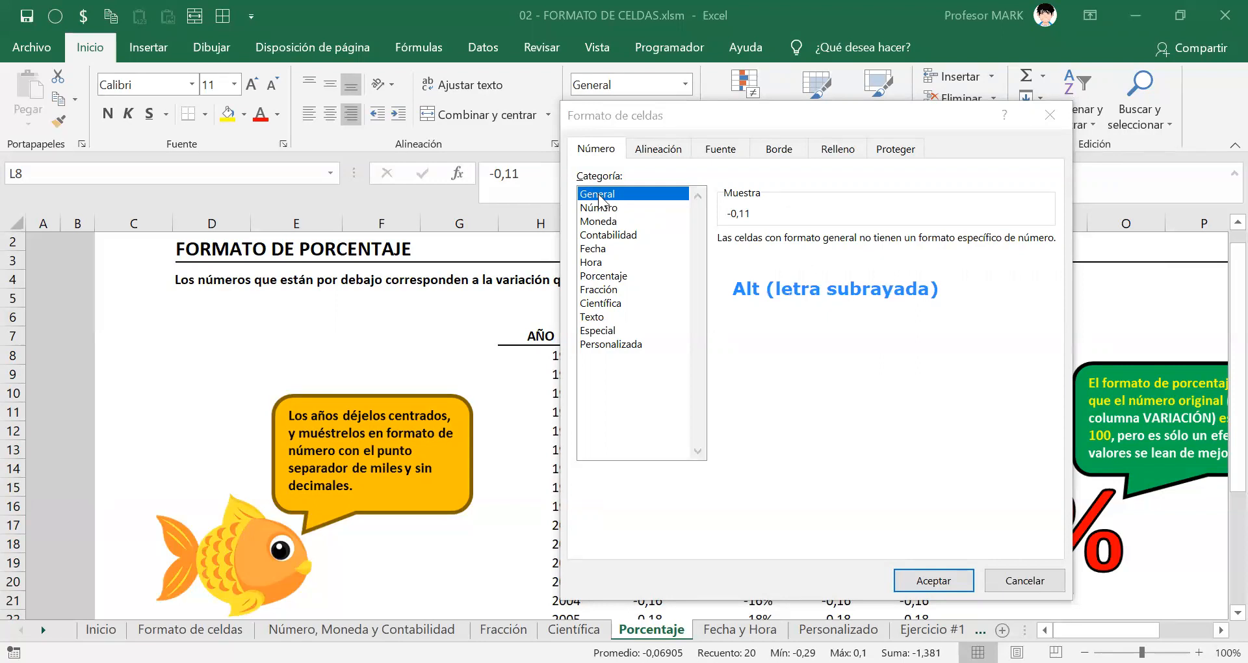
left_click(979, 121)
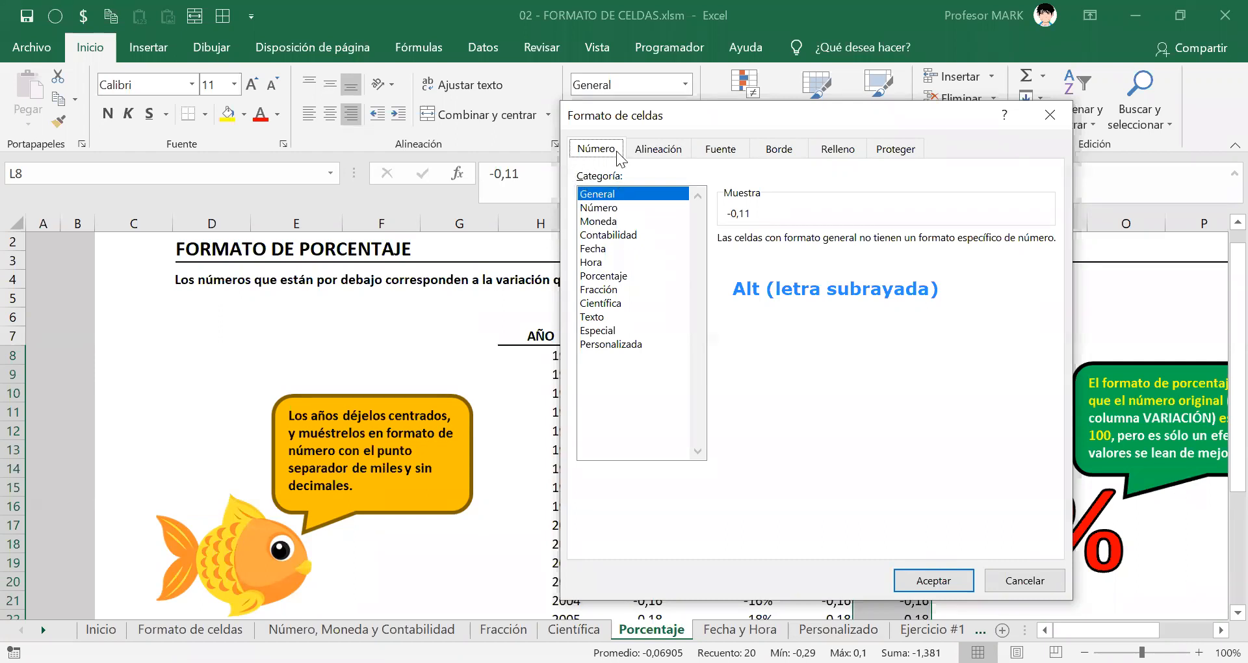
key("ctrl+shift+4")
left_click_drag(573, 174, 625, 177)
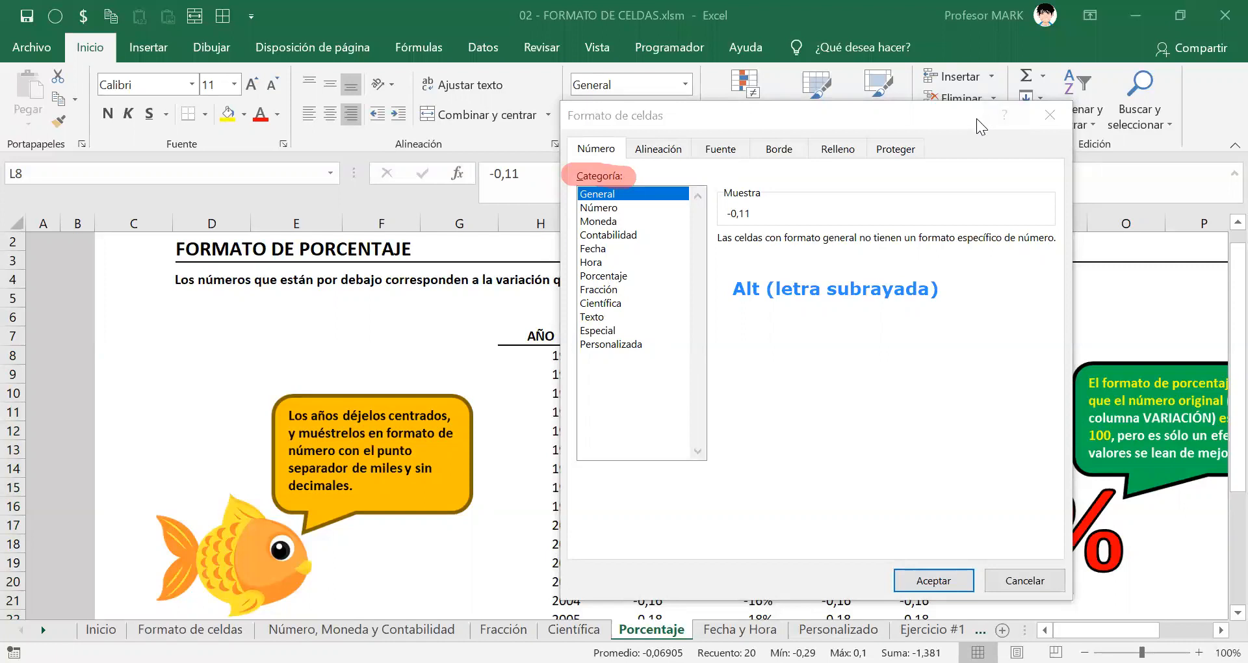
Browse the Categoría list of the Formato de celdas dialog from General to Personalizada, examining the sample and options each category offers
left_click(835, 431)
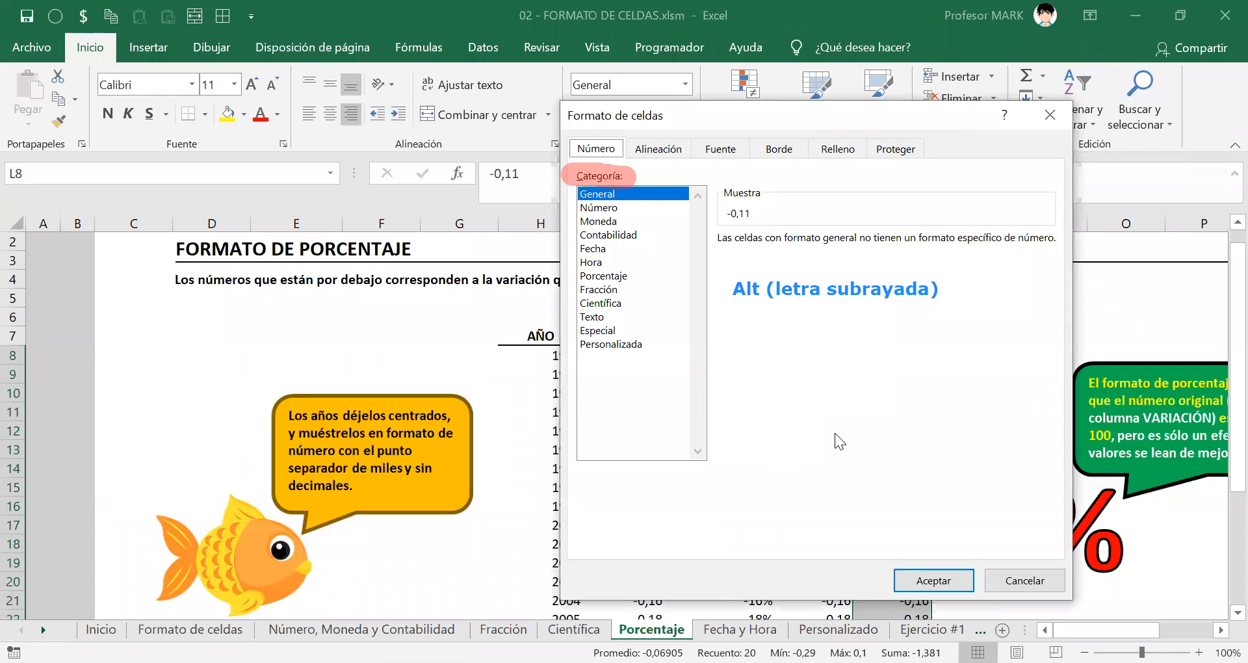
key("alt+c")
key("Down")
key("Down")
key("Down")
key("Down")
key("Down")
key("Down")
key("Down")
key("Down")
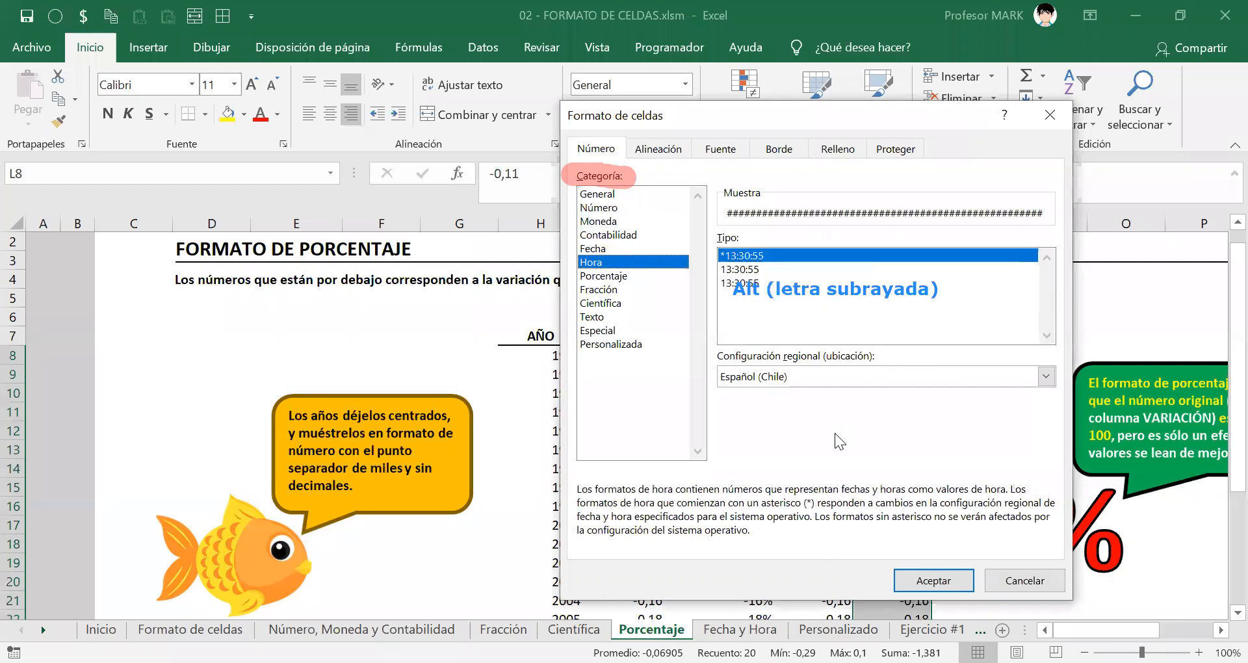
key("Up")
key("Up")
key("Up")
key("Up")
key("Up")
key("Up")
key("Down")
key("Down")
key("Down")
key("Down")
key("Down")
key("Down")
key("Down")
key("Down")
key("Down")
key("Up")
key("Up")
key("Up")
key("Up")
key("Up")
key("Up")
key("Up")
key("Up")
key("Up")
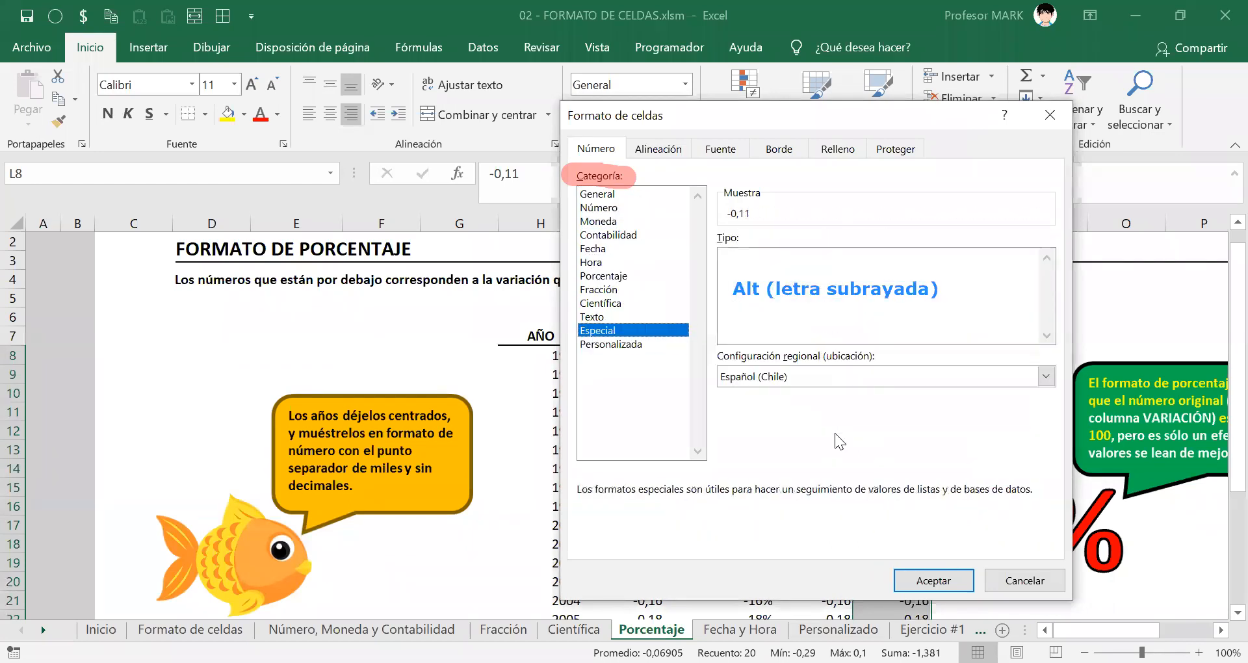
key("Up")
key("Up")
key("Up")
key("Up")
key("Down")
key("Down")
key("Down")
key("Down")
key("Down")
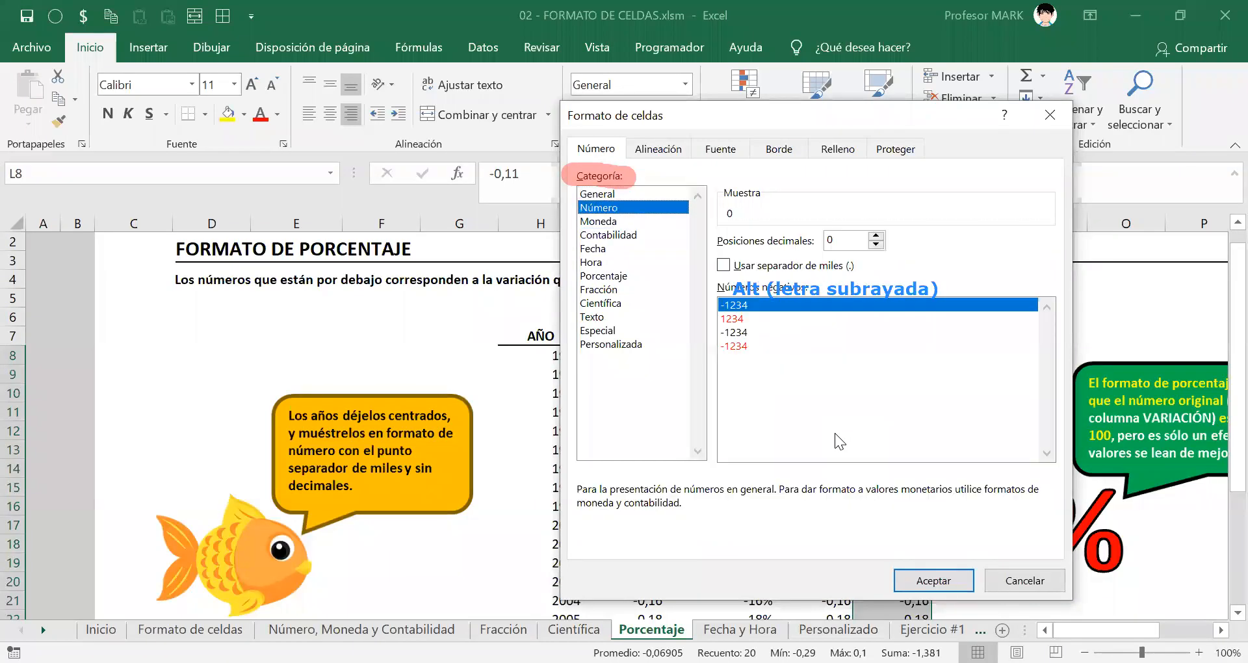
key("Down")
key("Down")
key("Down")
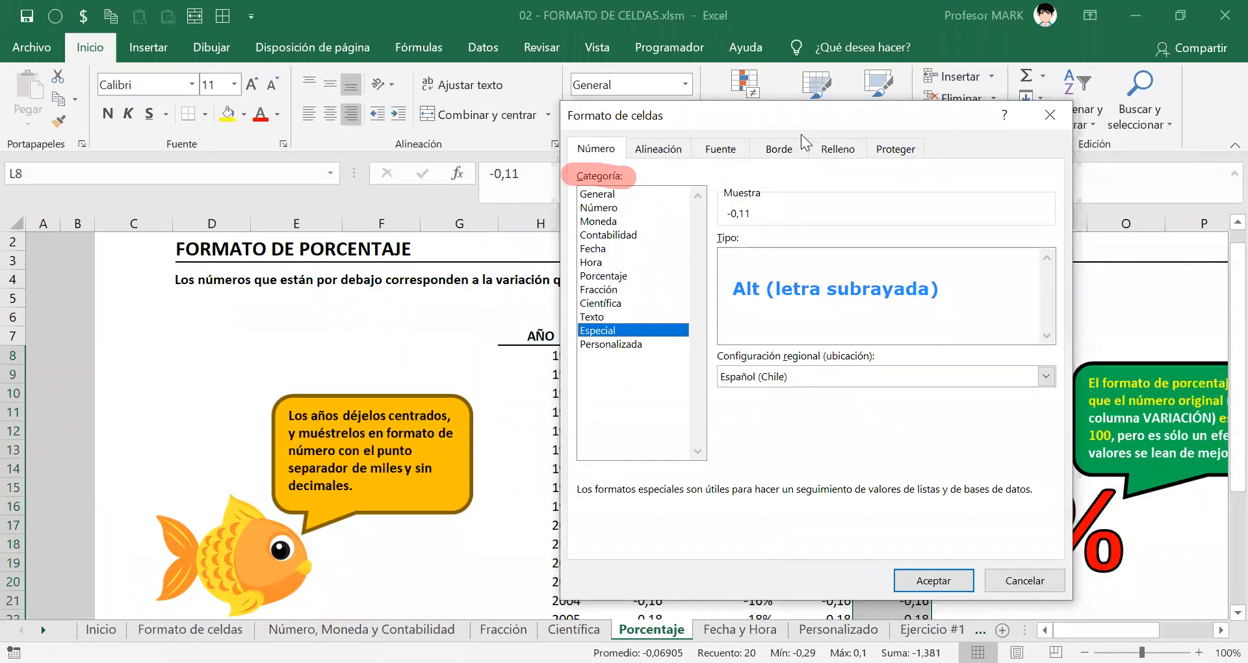
Erase the on-screen annotation "Alt (letra subrayada)" and return to the Especial category in the Formato de celdas dialog
key("ctrl+shift+5")
left_click_drag(743, 285, 819, 287)
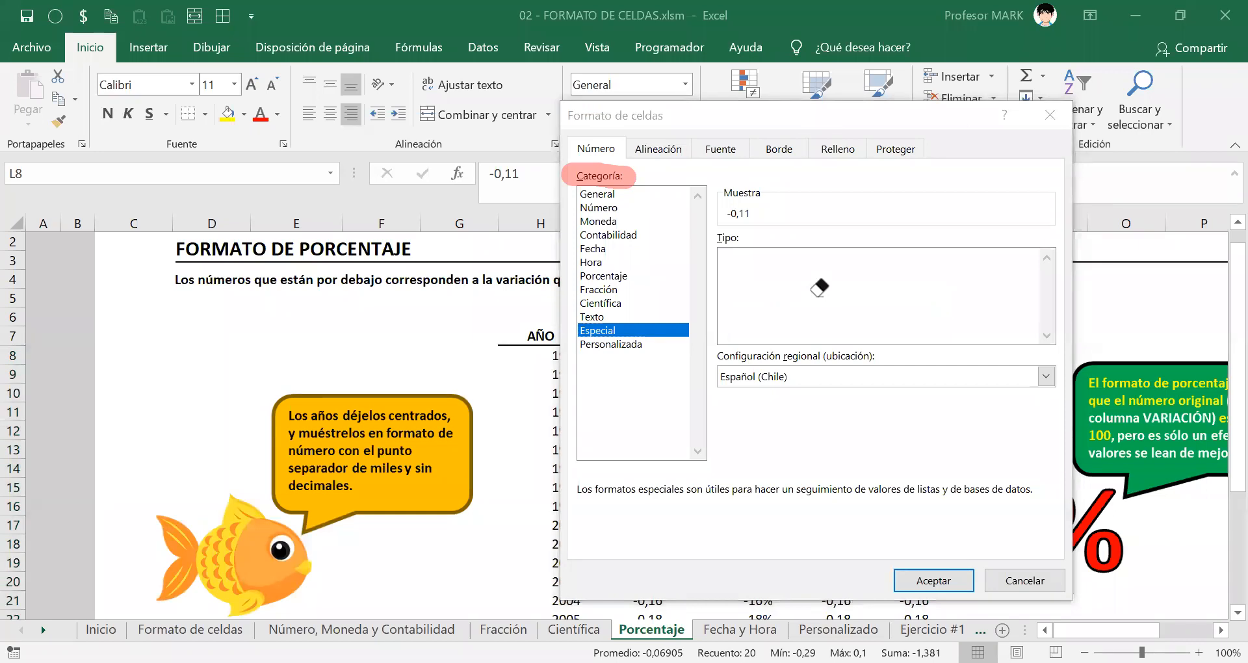
left_click(601, 325)
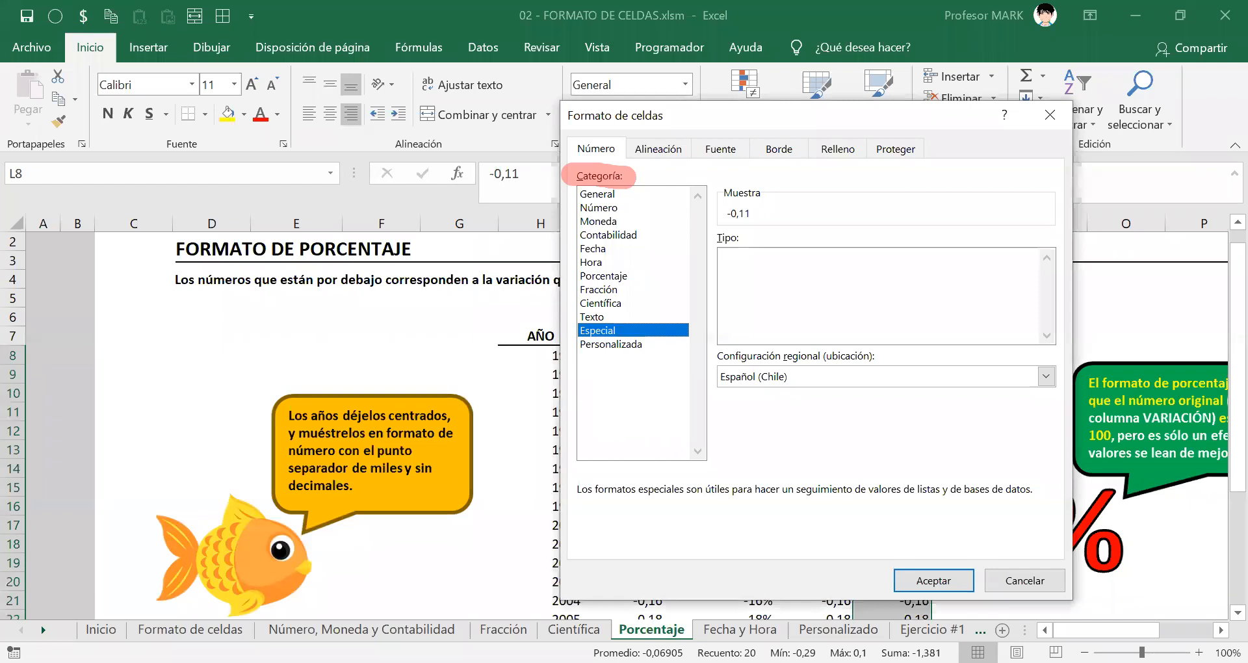
Move up and down through the categories and choose Porcentaje for the selected % 2 DEC. values
key("Up")
key("Up")
key("Up")
key("Up")
key("Up")
key("Down")
key("Up")
key("Down")
key("Up")
key("Up")
key("Up")
key("Up")
key("Up")
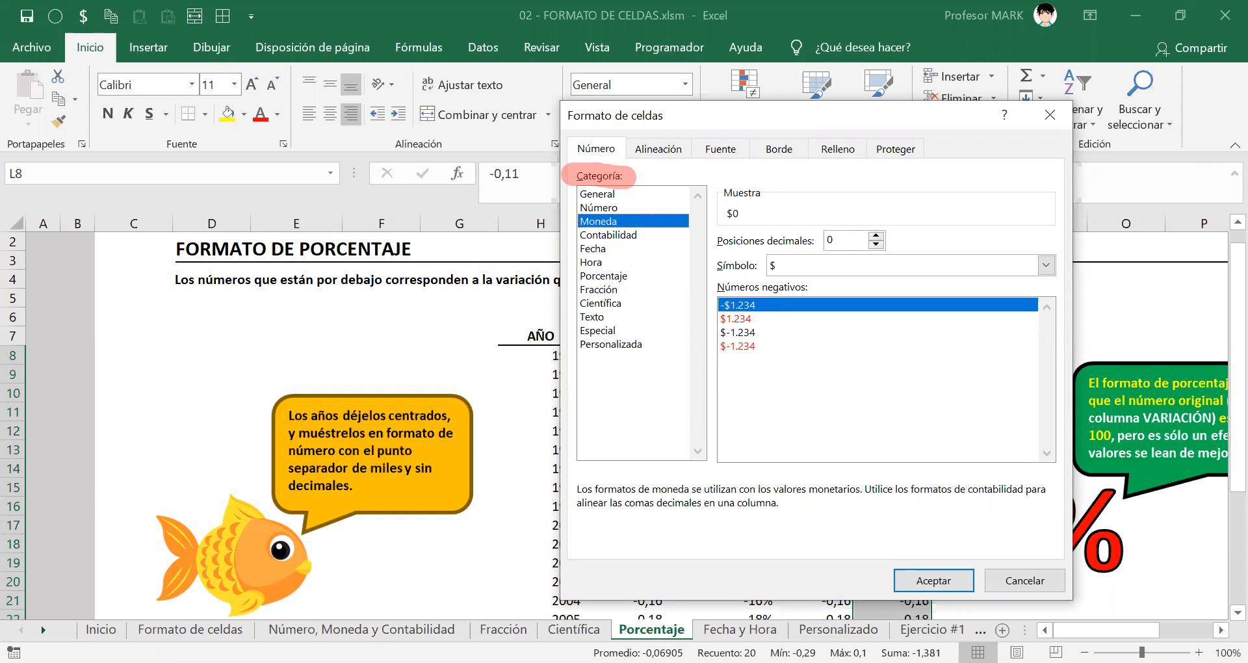
key("Down")
key("Down")
key("Down")
key("Down")
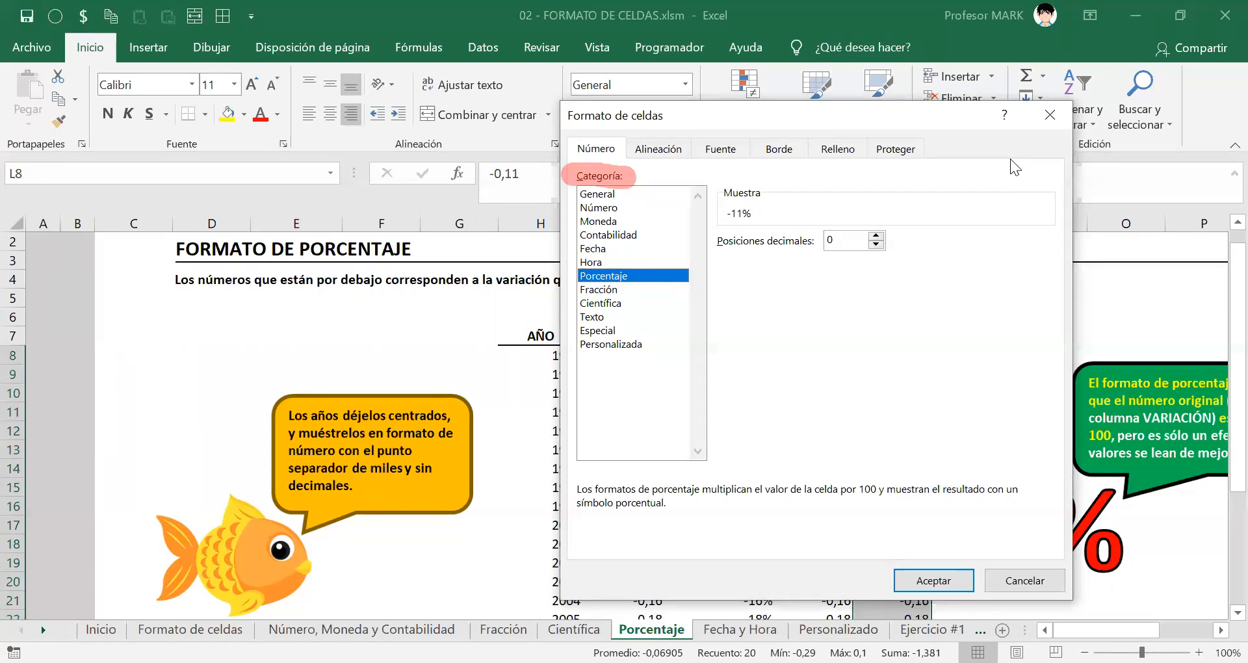
left_click(798, 2)
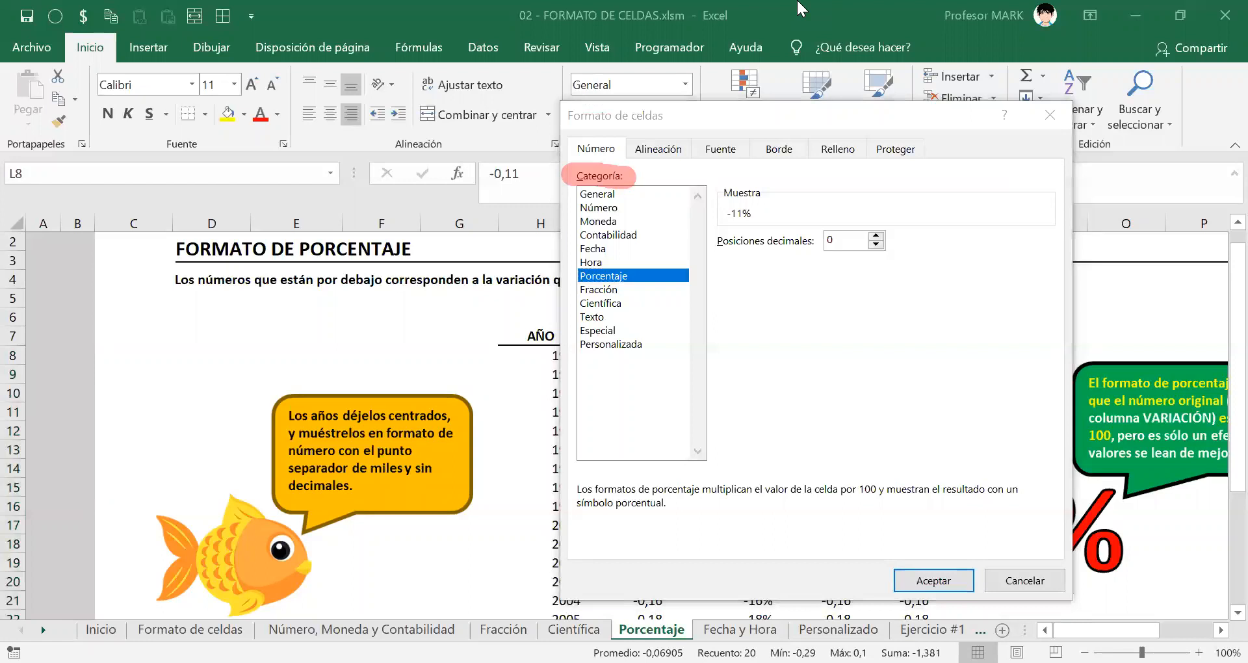
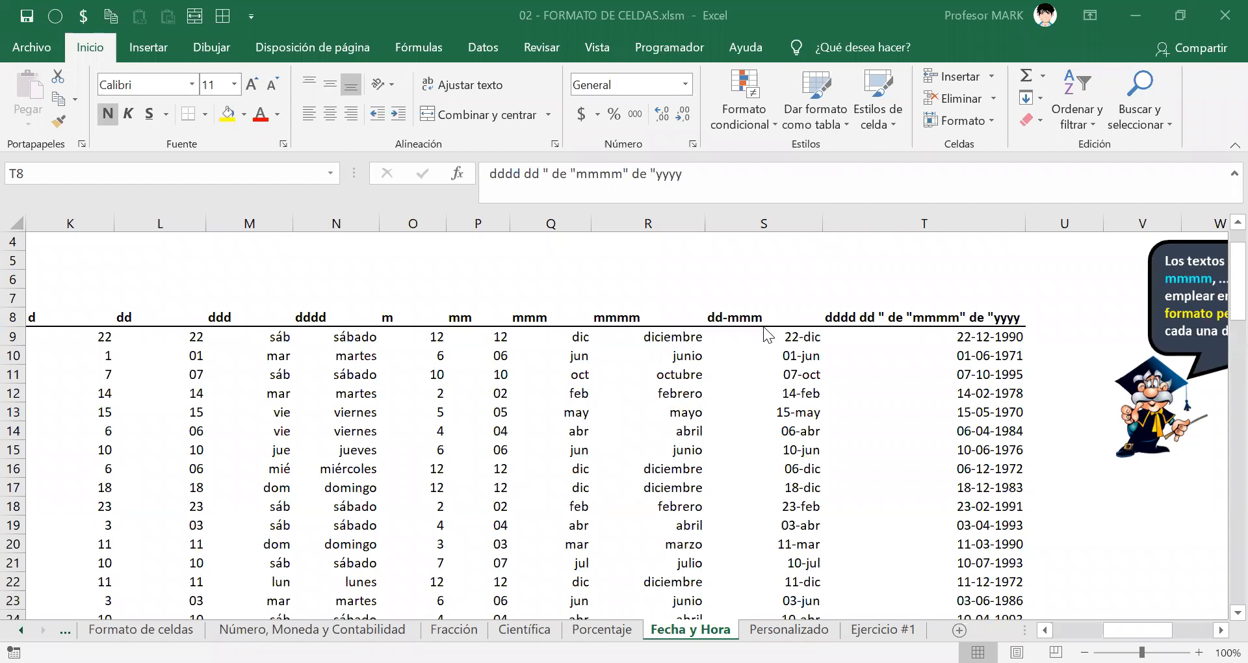
Copy the format code text dddd dd " de "mmmm" de "yyyy from header cell T8 on the Fecha y Hora sheet and leave the cell
left_click(928, 320)
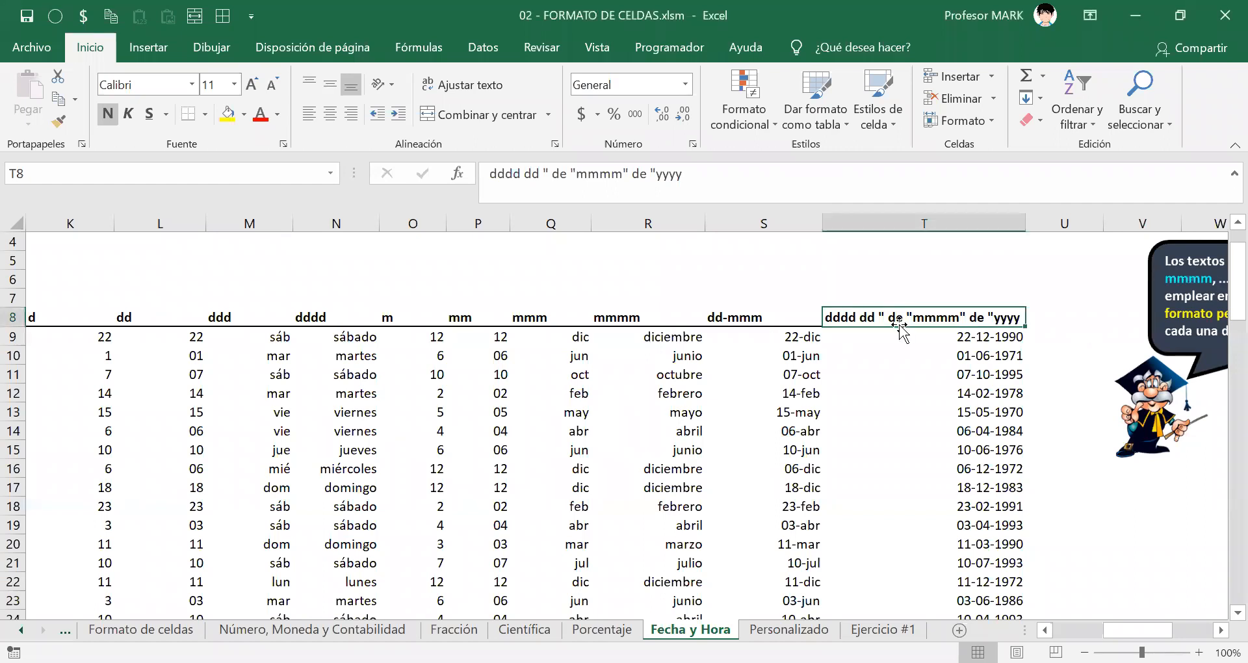
double_click(867, 317)
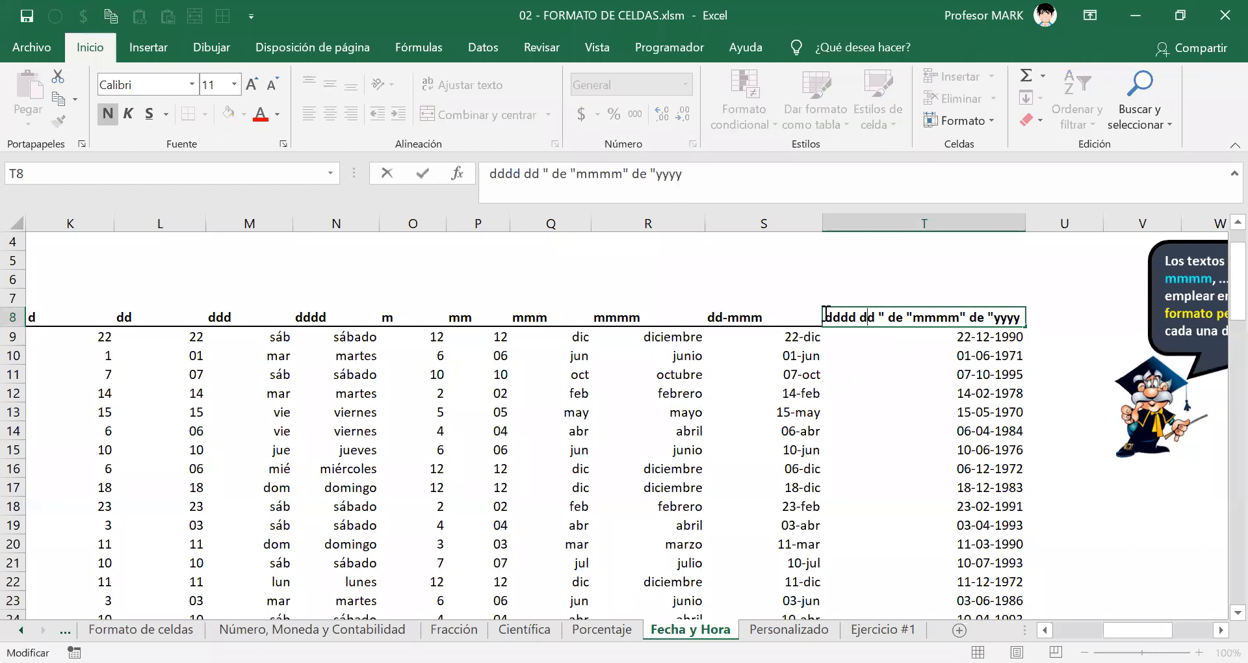
left_click_drag(826, 314, 1019, 317)
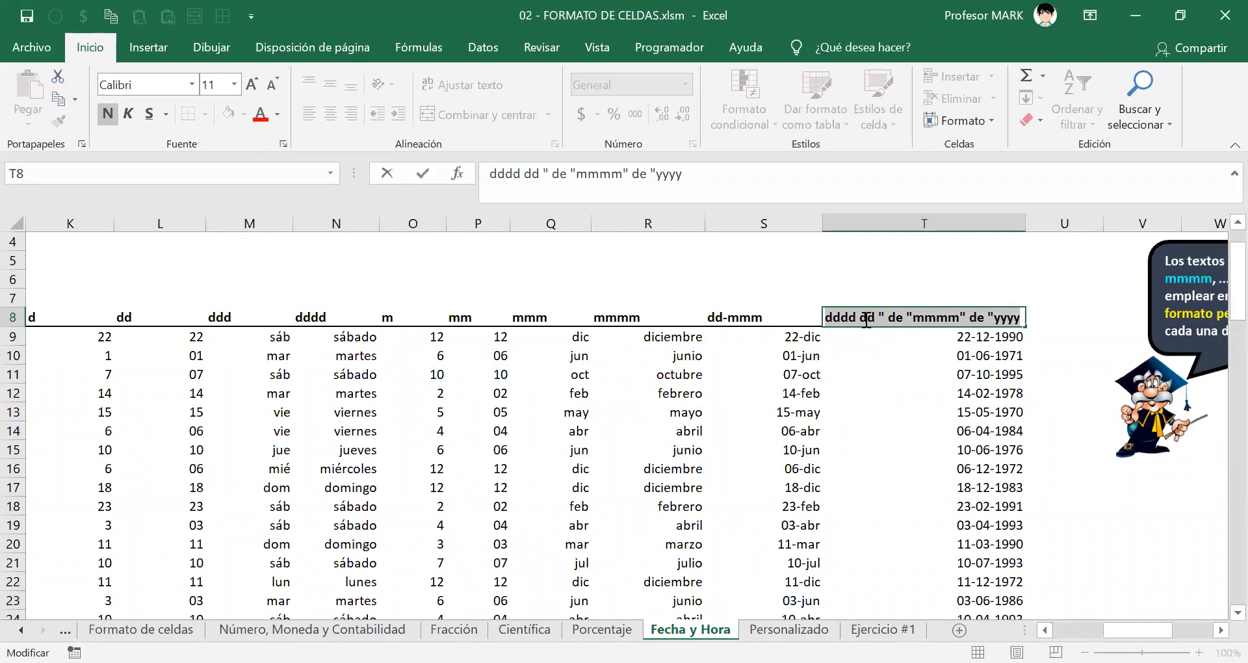
left_click(827, 316)
left_click_drag(826, 316, 1024, 320)
right_click(1024, 319)
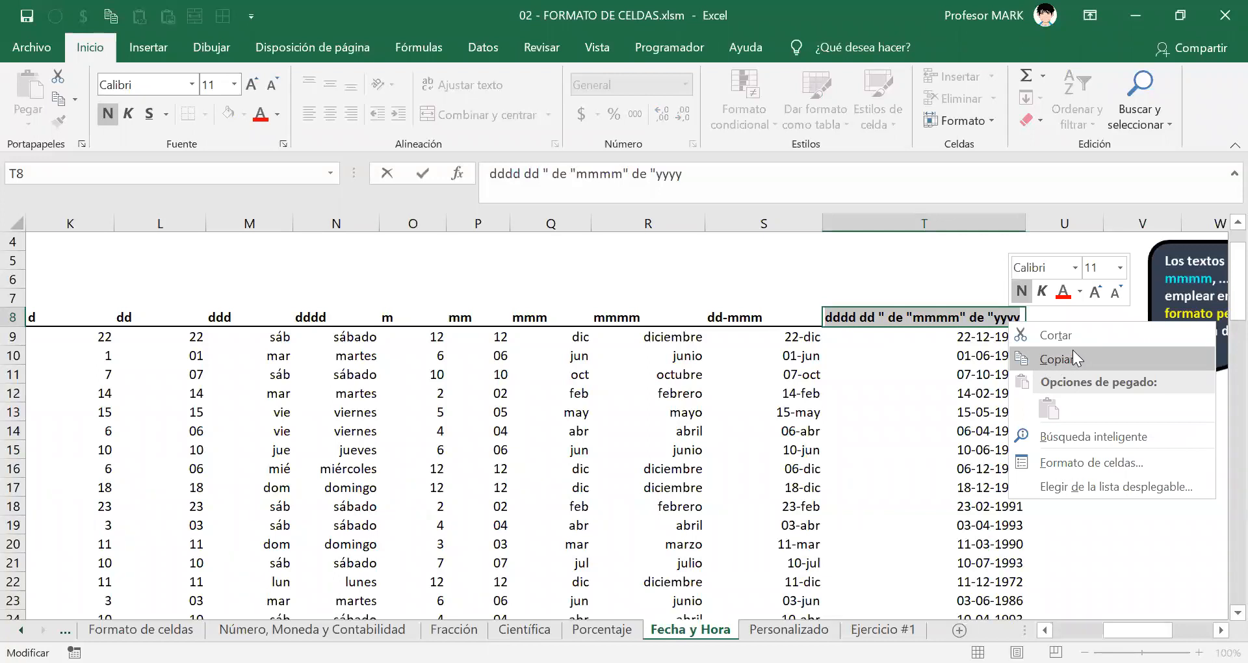
left_click(1041, 367)
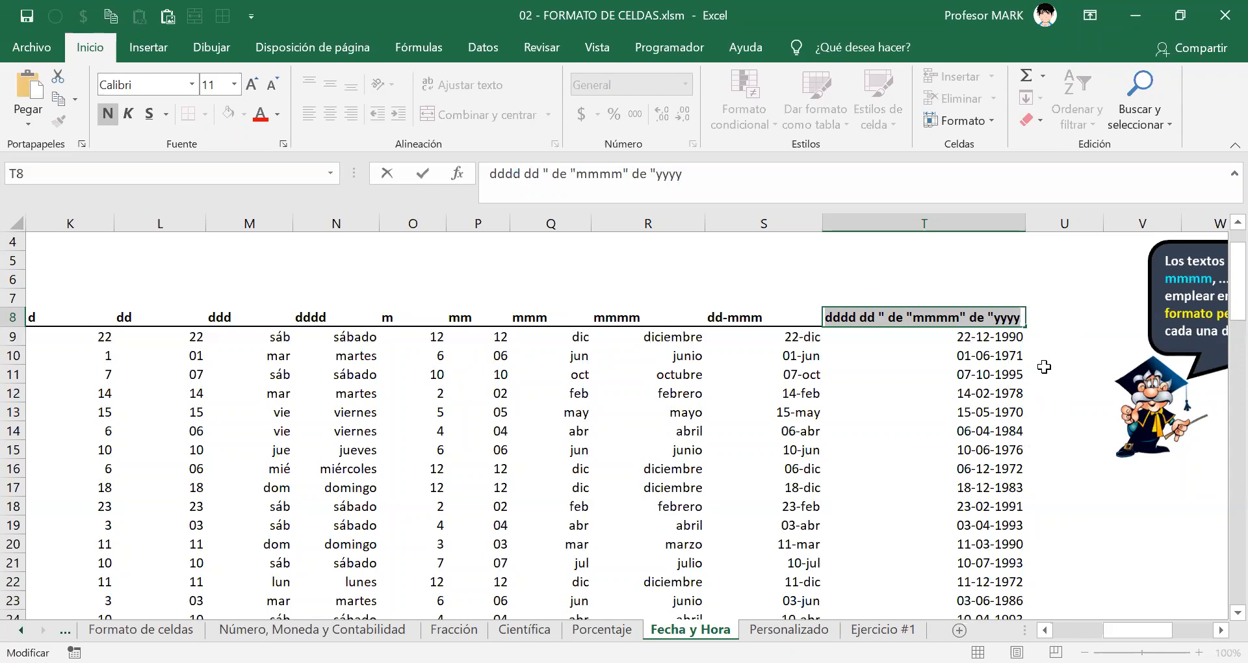
key("Return")
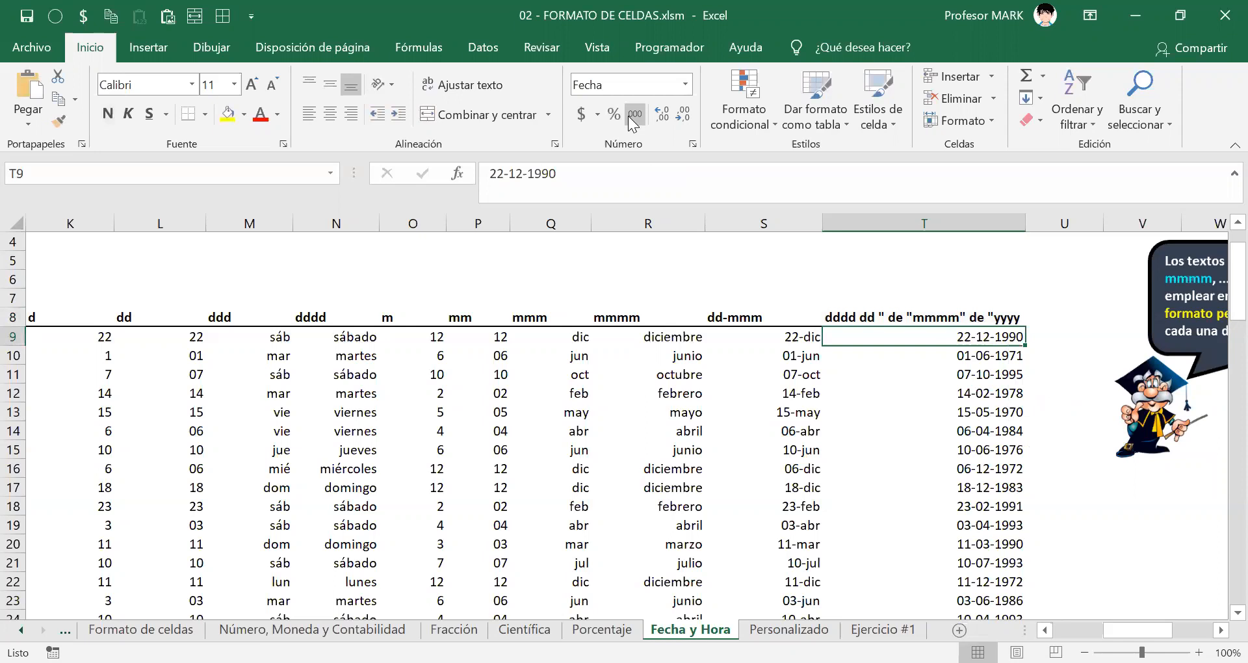
Annotate the area above the date table with the on-screen text "Enter / Esc" and dismiss the annotation
left_click(511, 261)
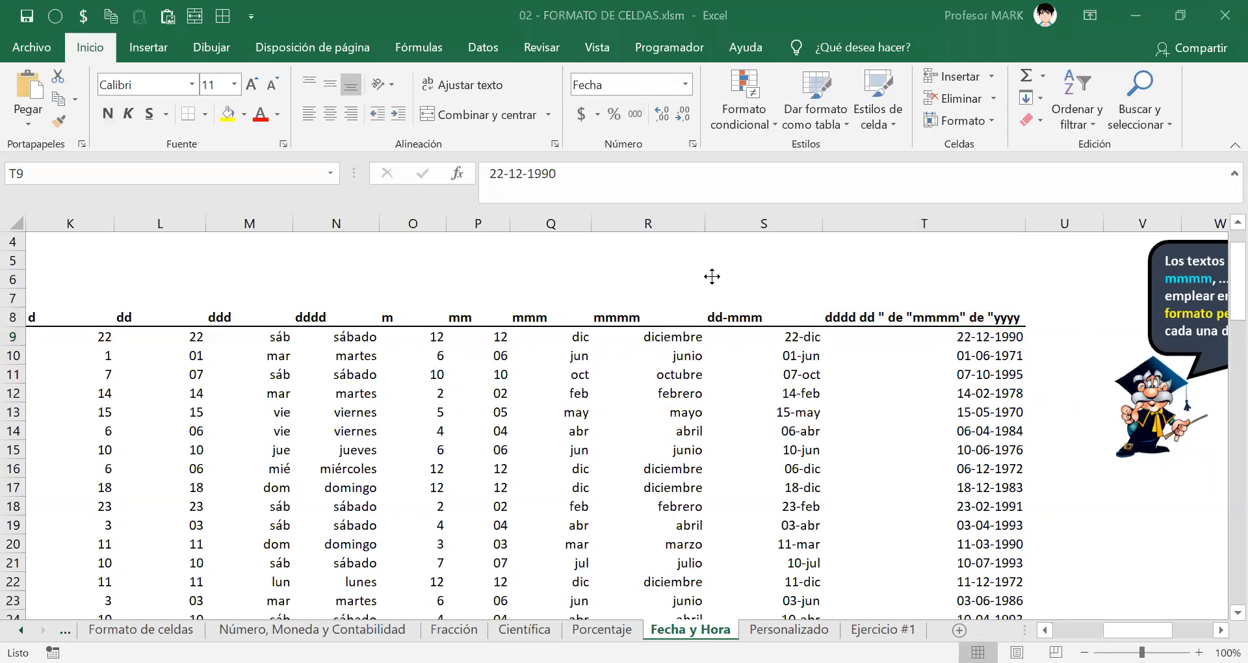
type("E")
key("BackSpace")
type("E")
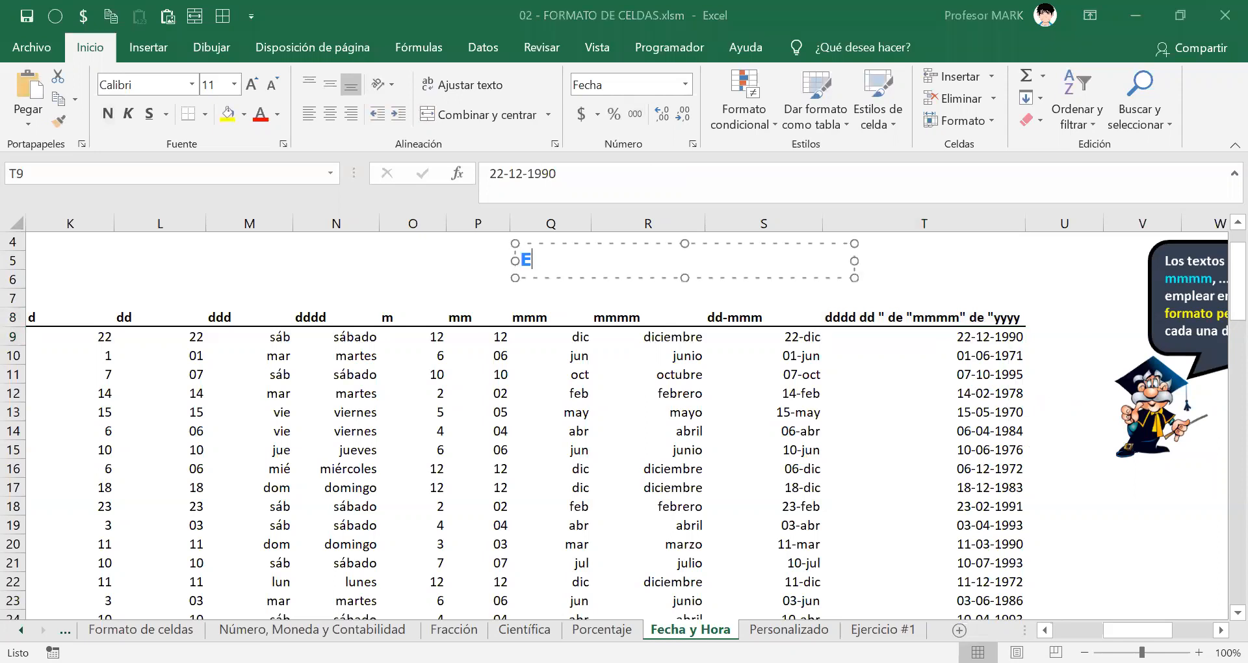
type("nter / Esc")
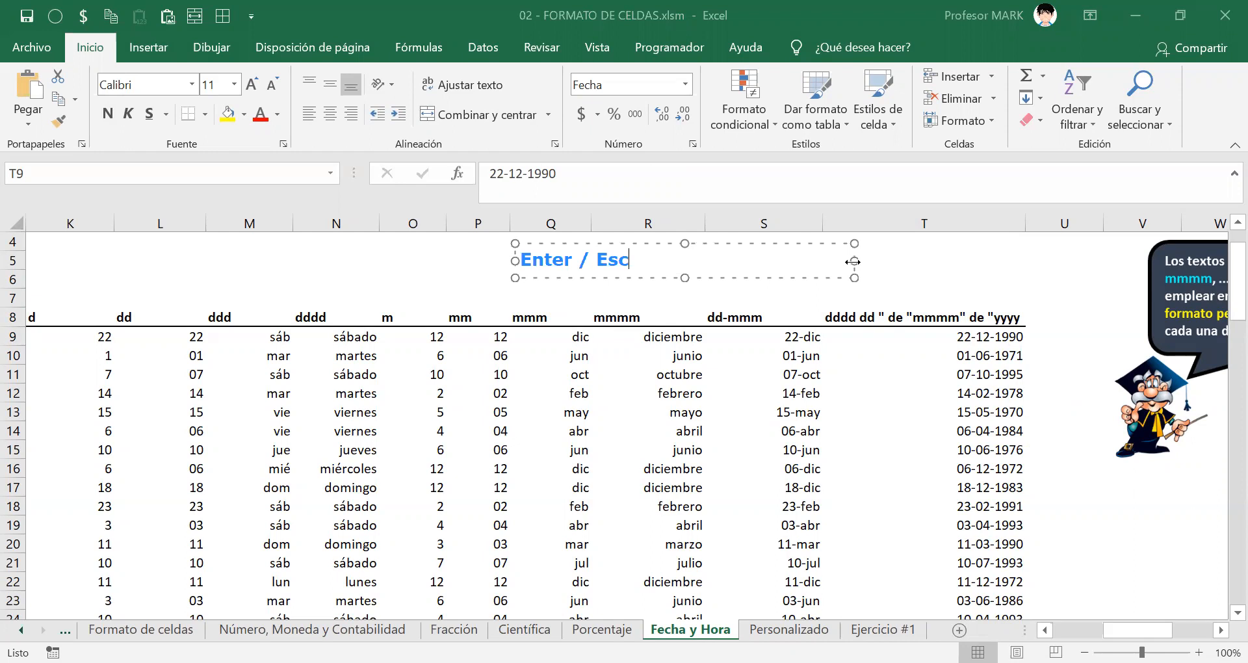
key("Escape")
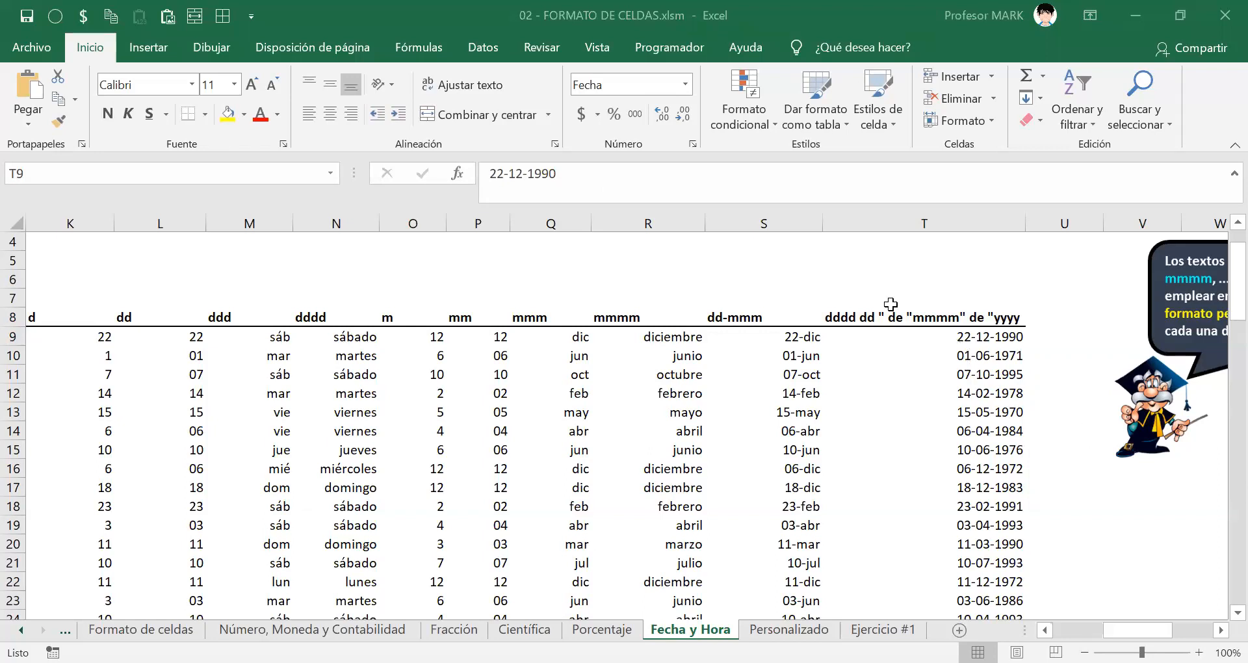
Select the dates in T9:T33 and replace their Personalizada format code with the copied dddd dd " de "mmmm" de "yyyy
left_click(937, 281)
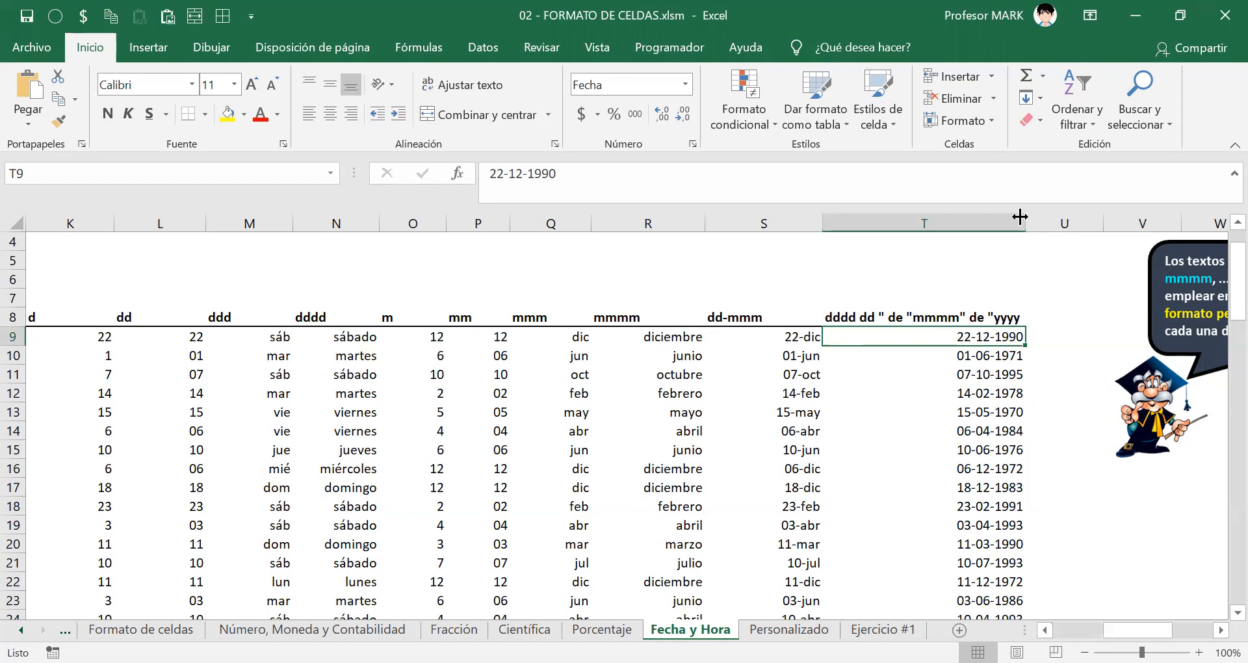
key("ctrl+shift+Down")
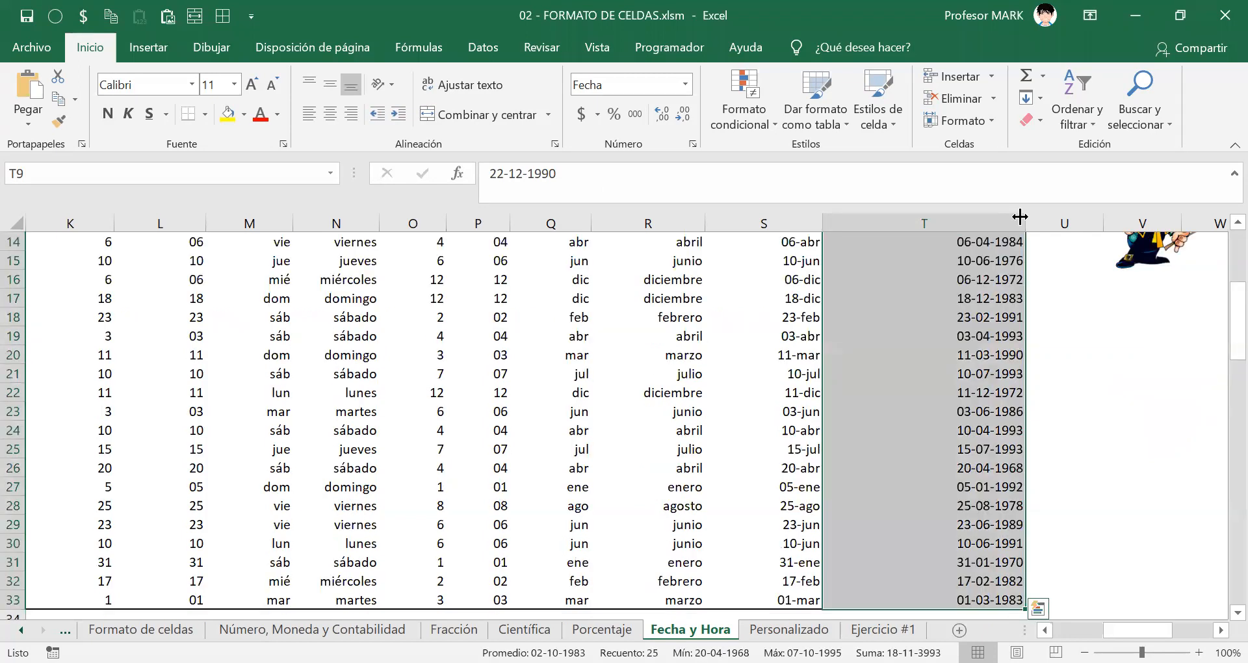
scroll(1019, 217, "up", 5)
key("ctrl+1")
key("Tab")
key("BackSpace")
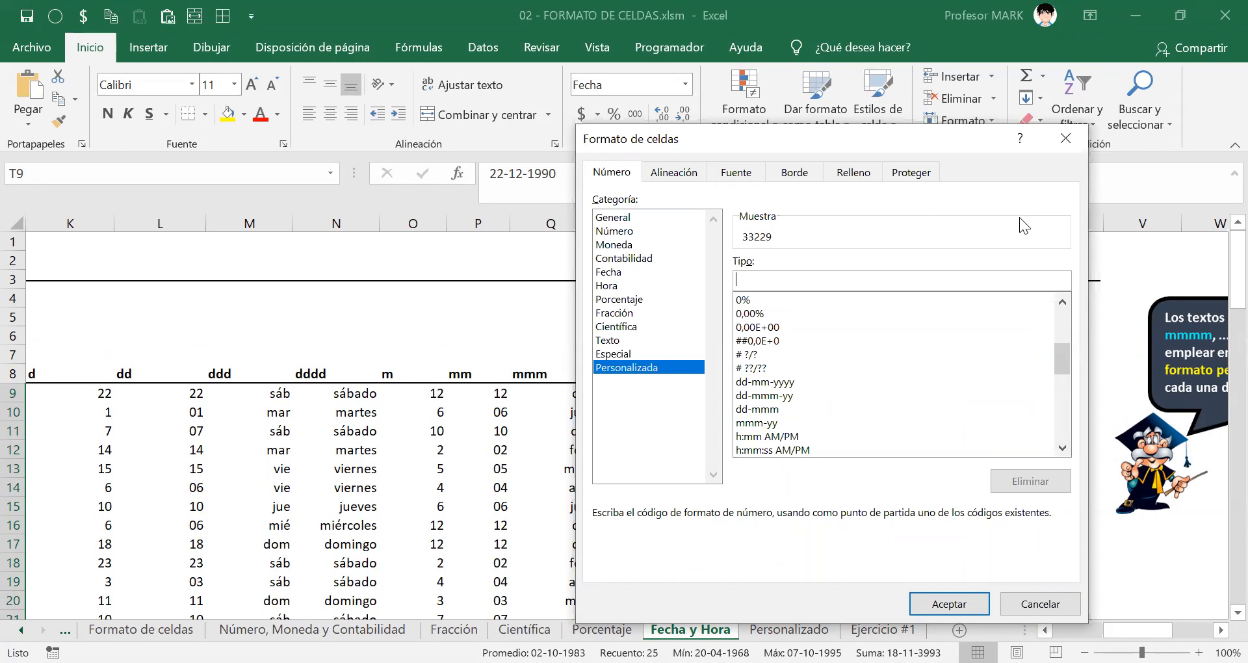
key("ctrl+v")
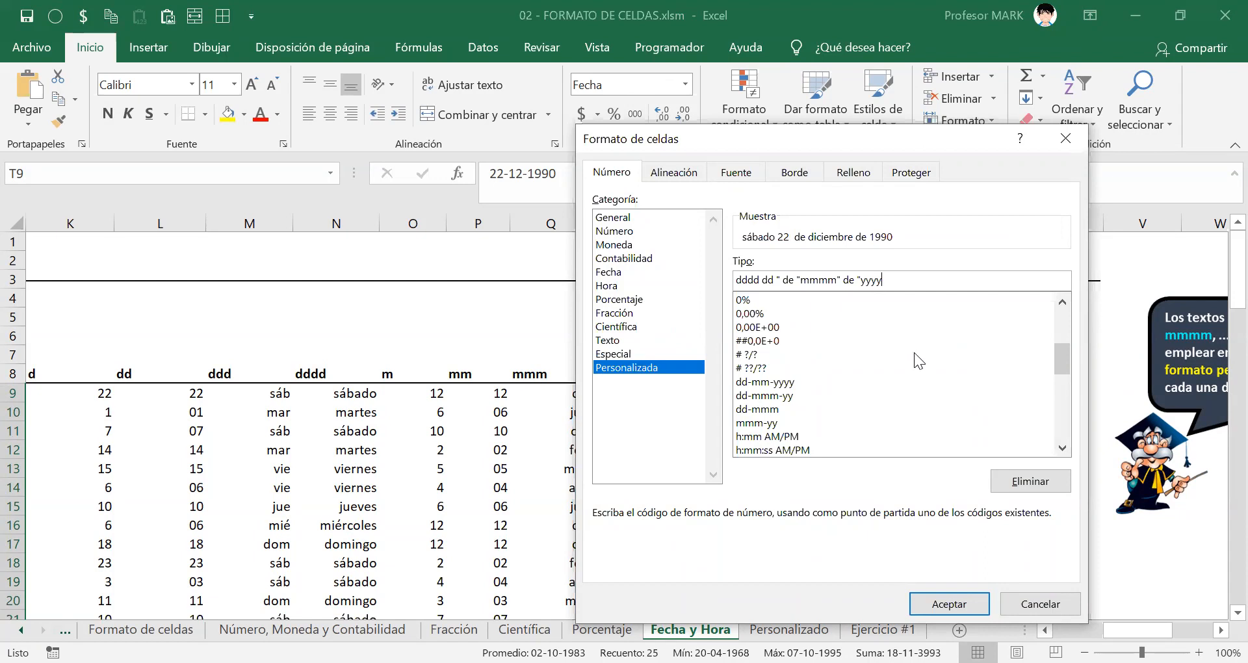
Insert the sample text "sdfjsfjsbjfdsbgfdsbhsbghejbherbthertet" after "de" in the code's first quoted part and highlight the Muestra preview
left_click_drag(759, 280, 733, 279)
left_click_drag(761, 279, 776, 278)
left_click_drag(776, 278, 799, 275)
left_click(800, 277)
type("sdfjsfjsbjfdsbgfdsbhsbghejbherbthertet")
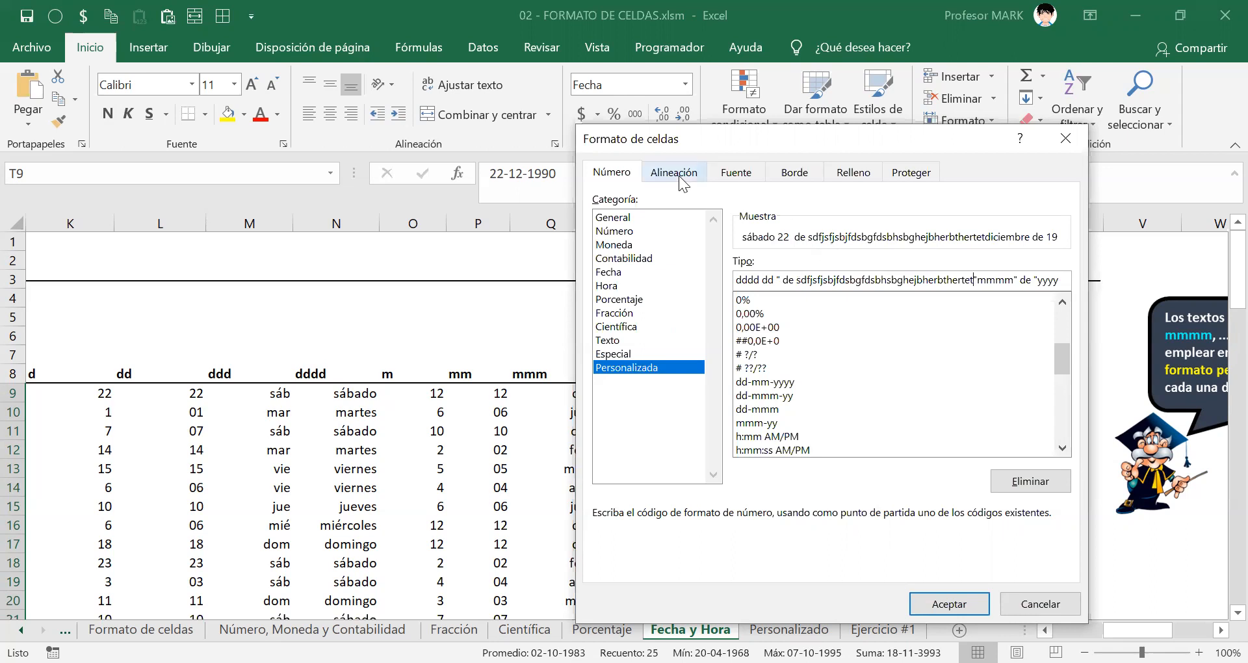
left_click_drag(737, 237, 1053, 237)
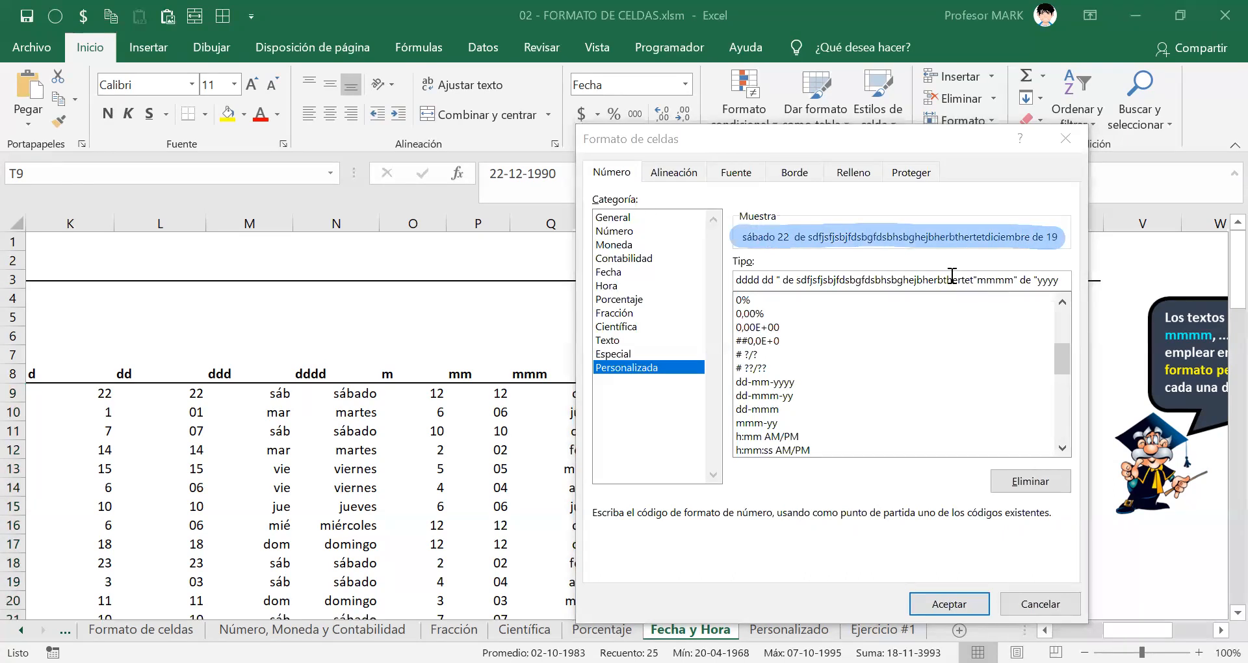
Delete the sample text from the custom code, restoring dddd dd " de "mmmm" de "yyyy
key("BackSpace")
key("BackSpace")
key("BackSpace")
key("BackSpace")
key("BackSpace")
key("BackSpace")
key("BackSpace")
key("BackSpace")
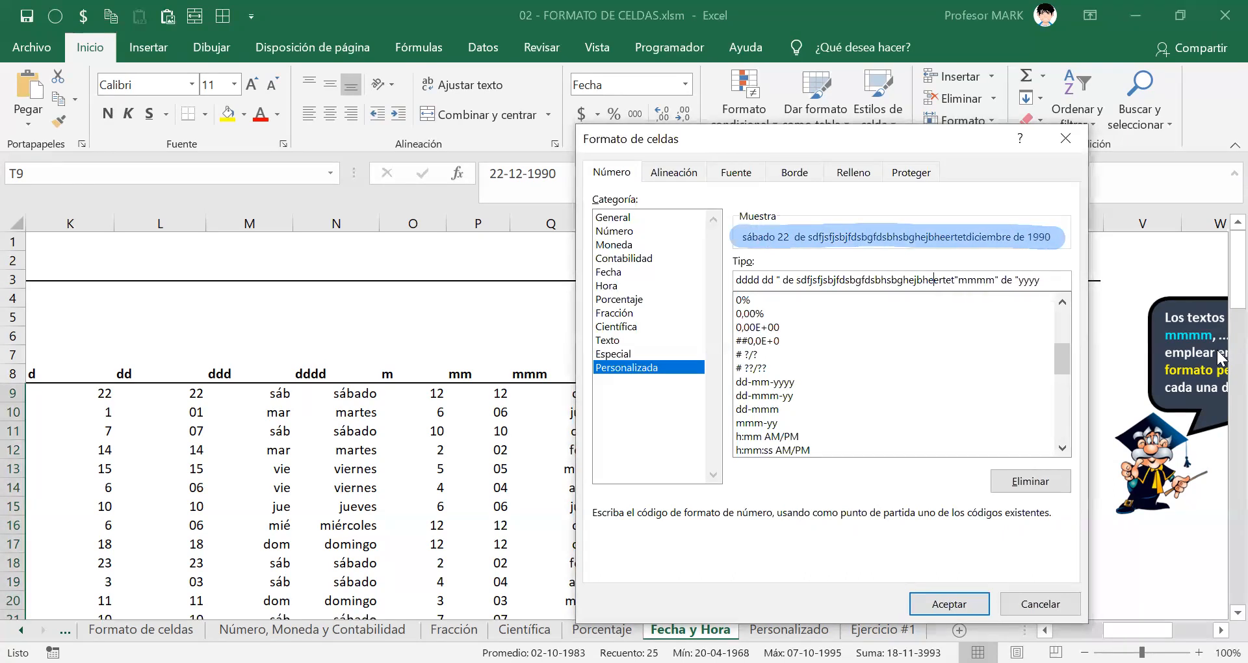
key("BackSpace")
key("BackSpace")
key("BackSpace")
key("BackSpace")
key("BackSpace")
key("BackSpace")
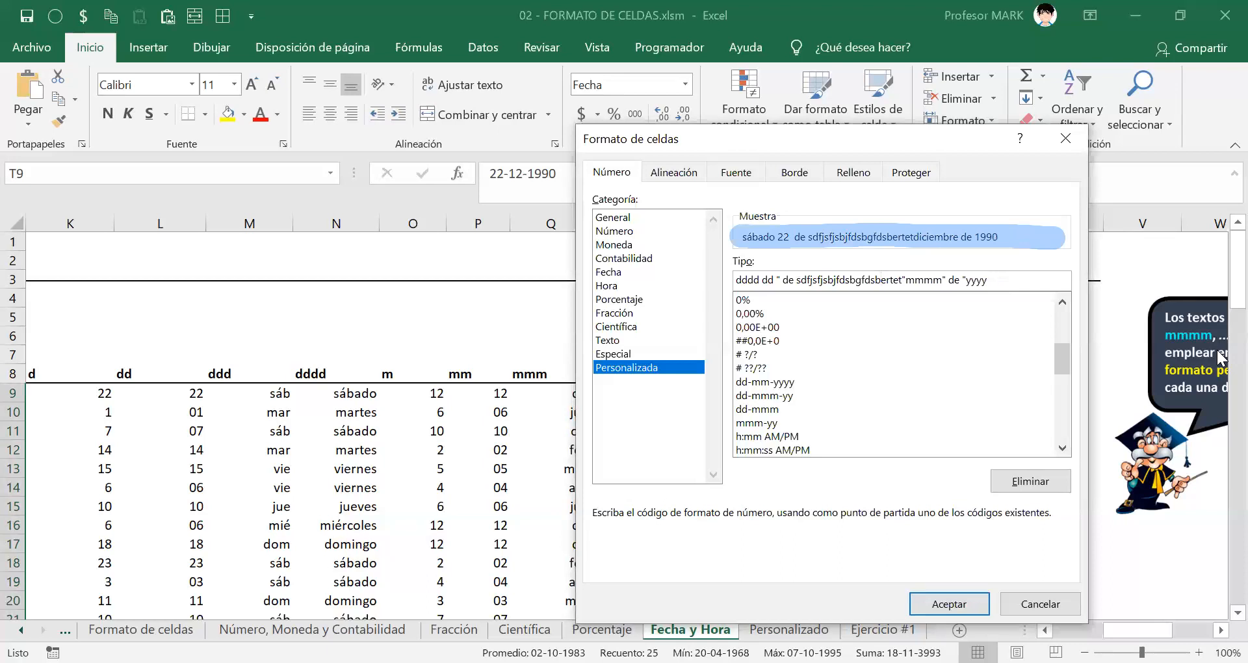
key("BackSpace")
key("BackSpace")
key("BackSpace")
key("BackSpace")
key("BackSpace")
key("BackSpace")
key("BackSpace")
key("BackSpace")
key("BackSpace")
key("BackSpace")
key("BackSpace")
key("BackSpace")
key("BackSpace")
key("BackSpace")
key("BackSpace")
key("BackSpace")
key("BackSpace")
key("BackSpace")
key("BackSpace")
key("BackSpace")
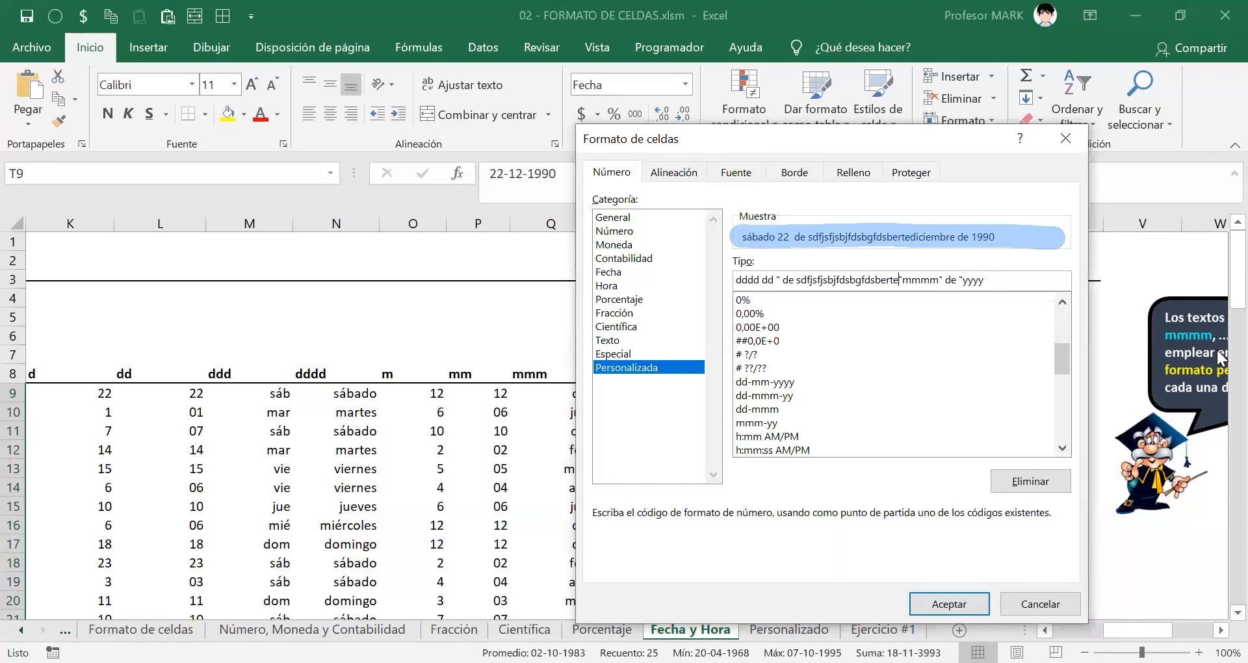
key("BackSpace")
key("BackSpace")
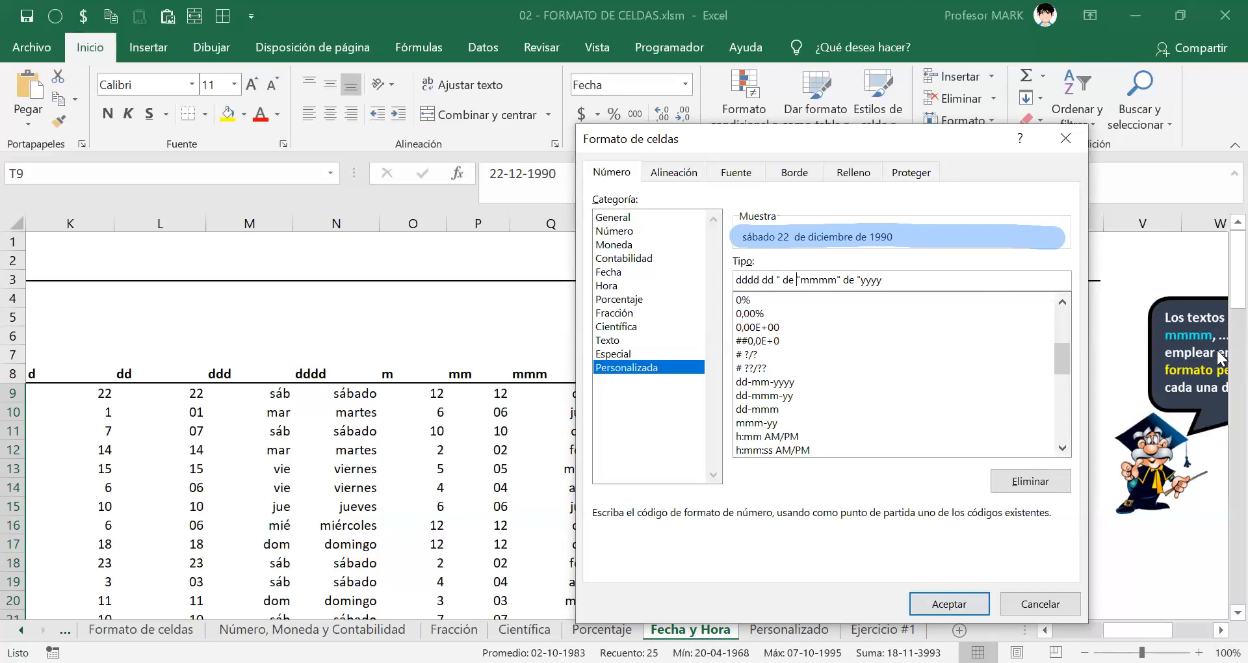
Point out the mmmm and yyyy parts of the custom code and apply the format to T9:T33
double_click(821, 280)
left_click(820, 281)
left_click_drag(800, 279, 834, 274)
left_click_drag(838, 278, 888, 281)
left_click(899, 282)
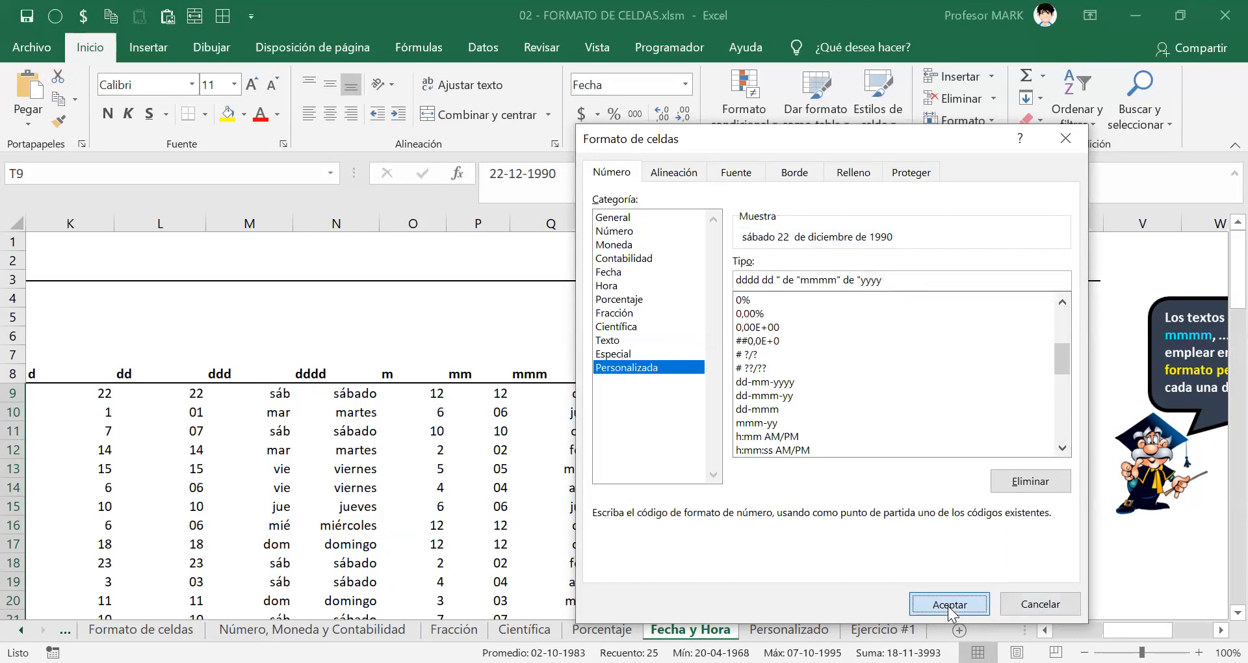
left_click(947, 605)
Inspect the formatted dates down column T, including T11 and the cells filled with # signs in T16 and T17
left_click(885, 433)
scroll(904, 441, "down", 2)
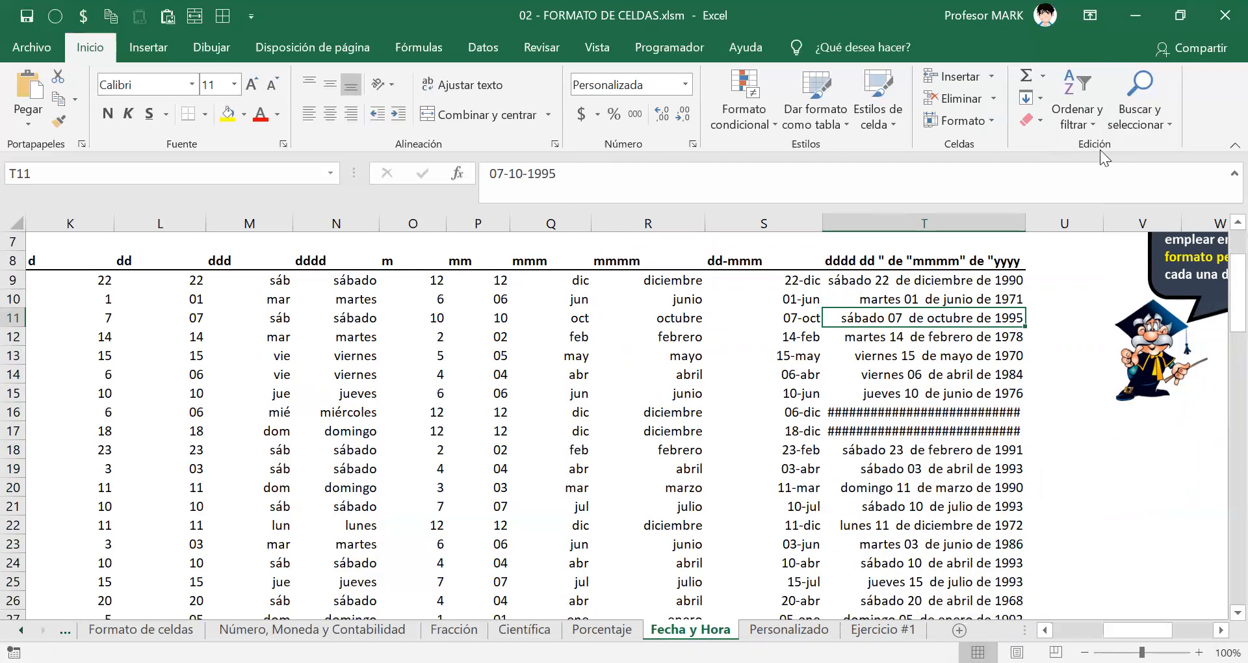
scroll(887, 330, "down", 2)
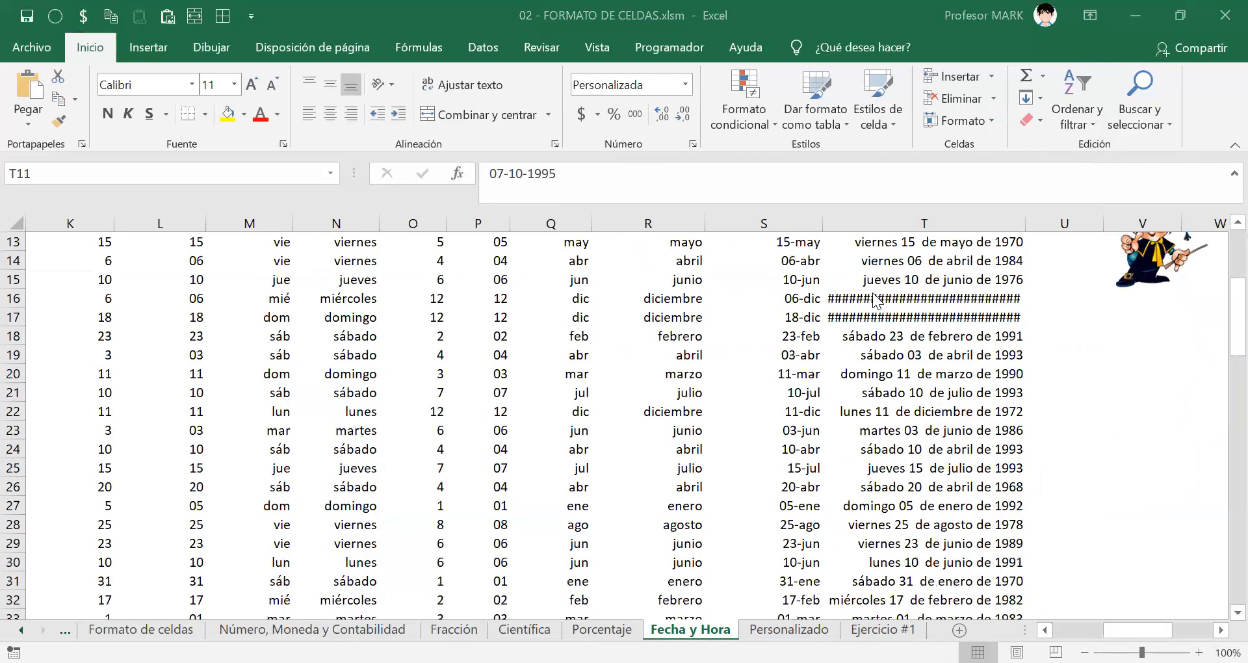
left_click(857, 297)
left_click(861, 318)
scroll(864, 335, "down", 5)
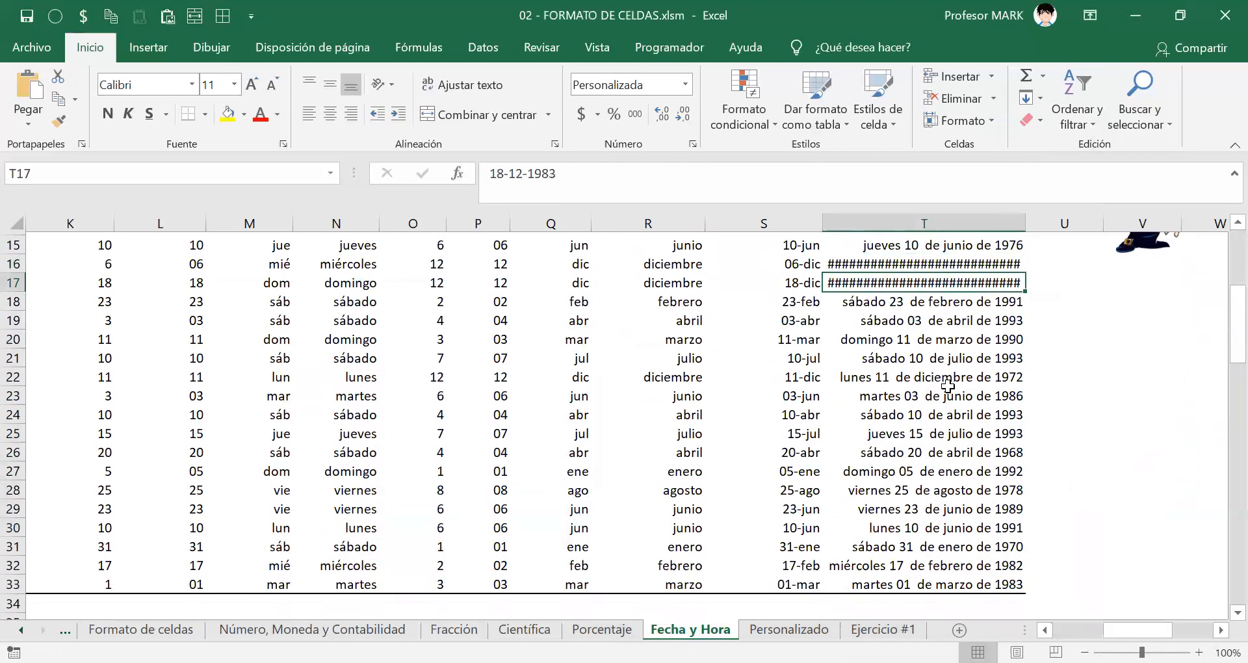
Compare the cells filled with # signs, including T16, with the readable dates in column T, such as T14
scroll(944, 383, "up", 6)
scroll(897, 297, "down", 1)
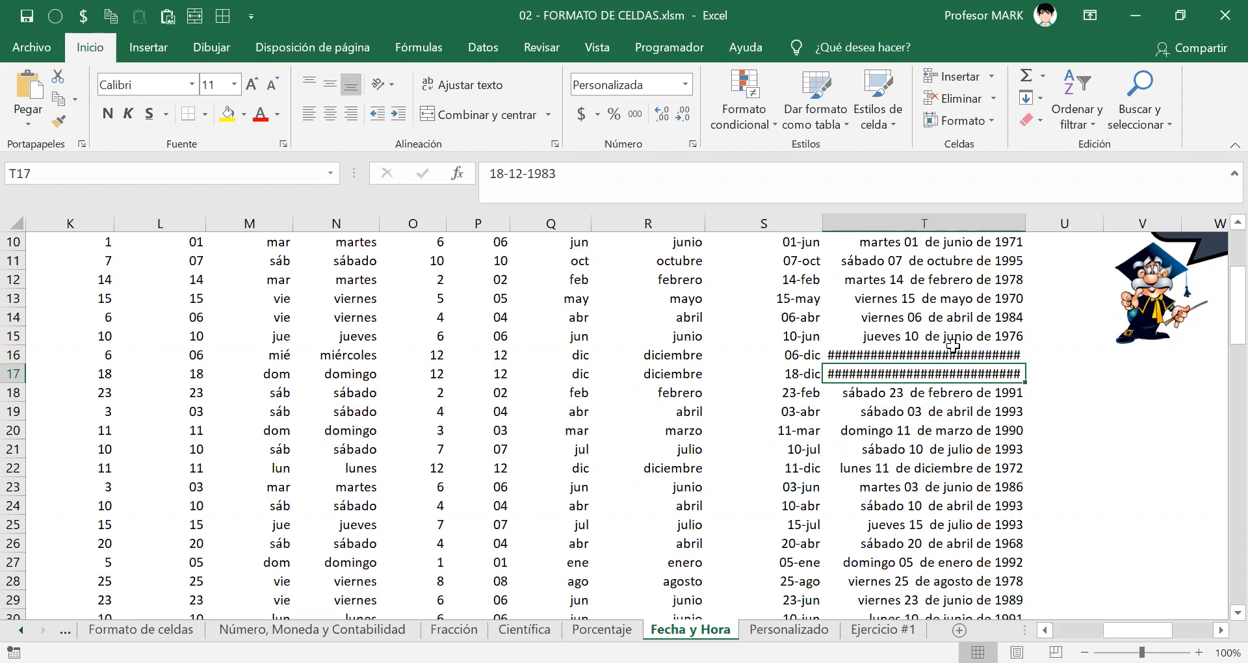
left_click(913, 354)
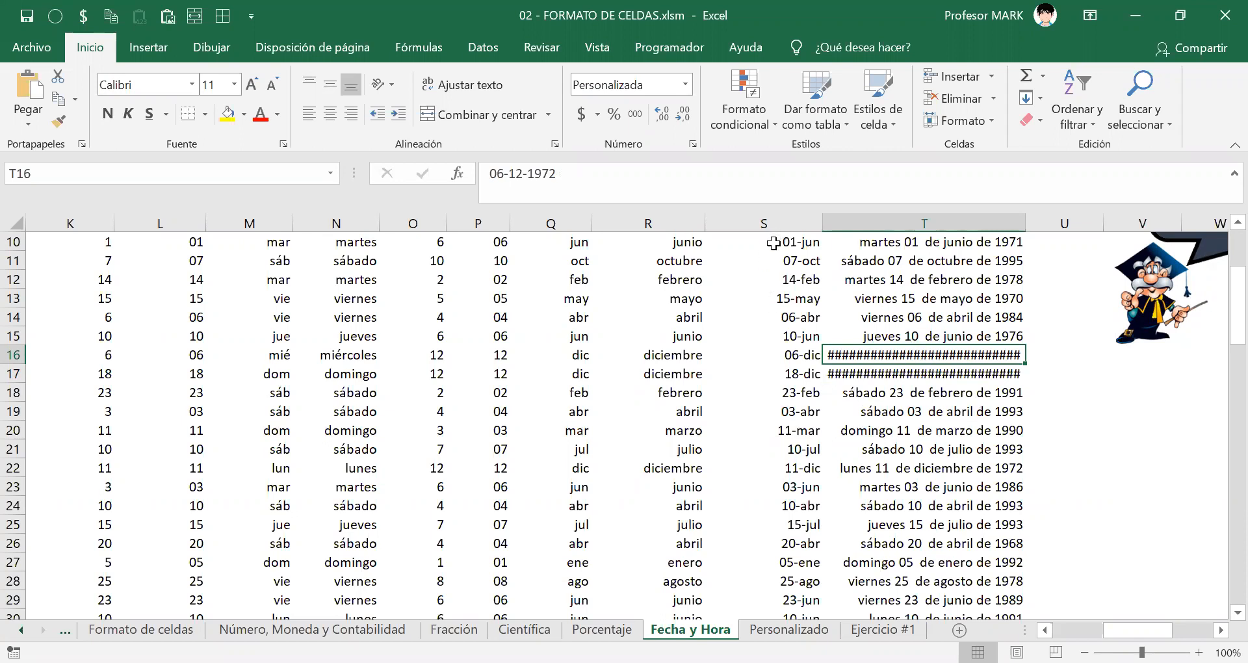
left_click(915, 316)
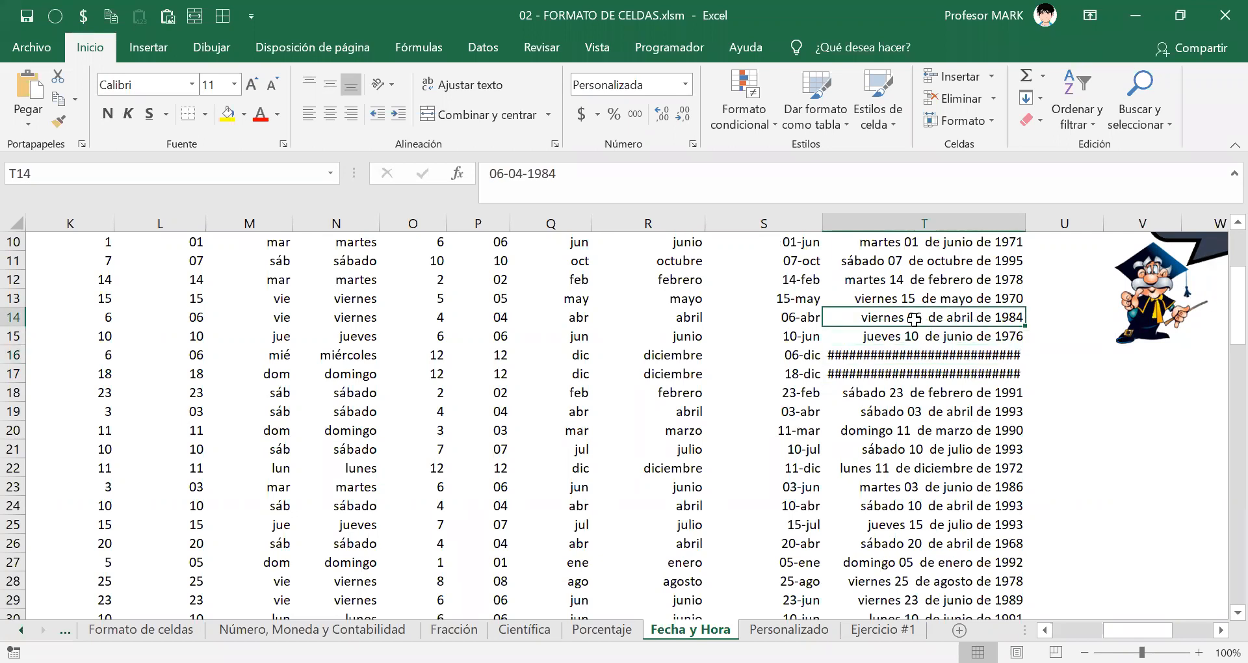
scroll(907, 364, "up", 2)
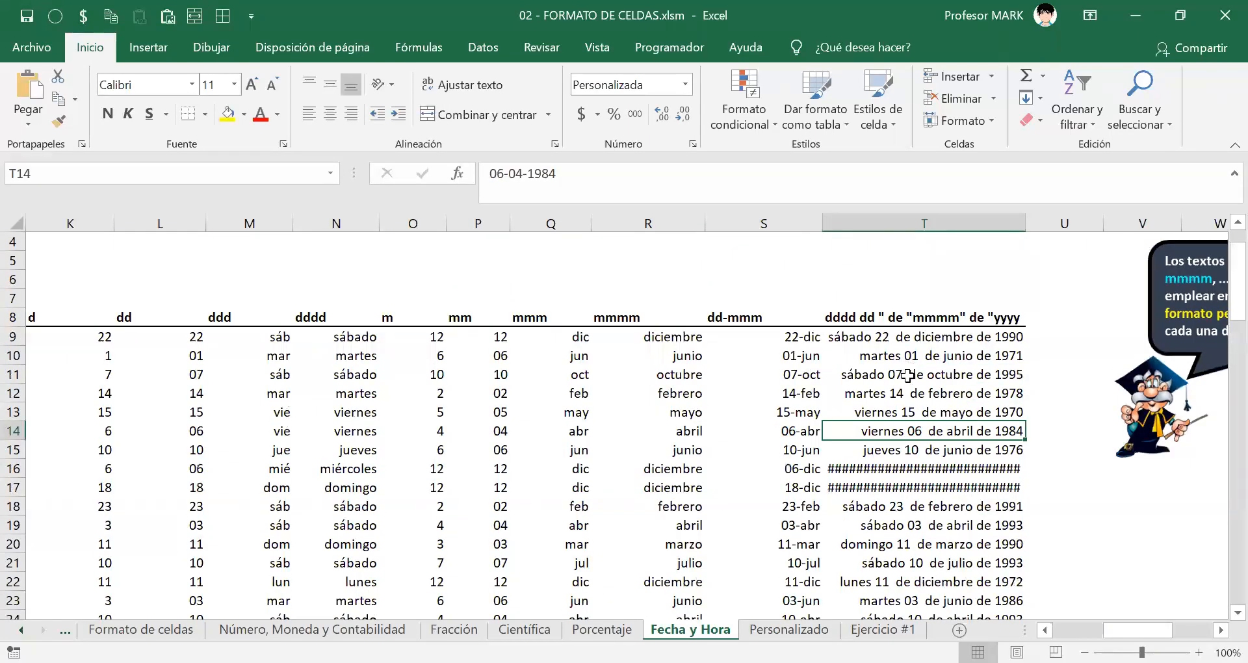
scroll(914, 384, "down", 1)
scroll(913, 385, "down", 2)
scroll(914, 384, "up", 2)
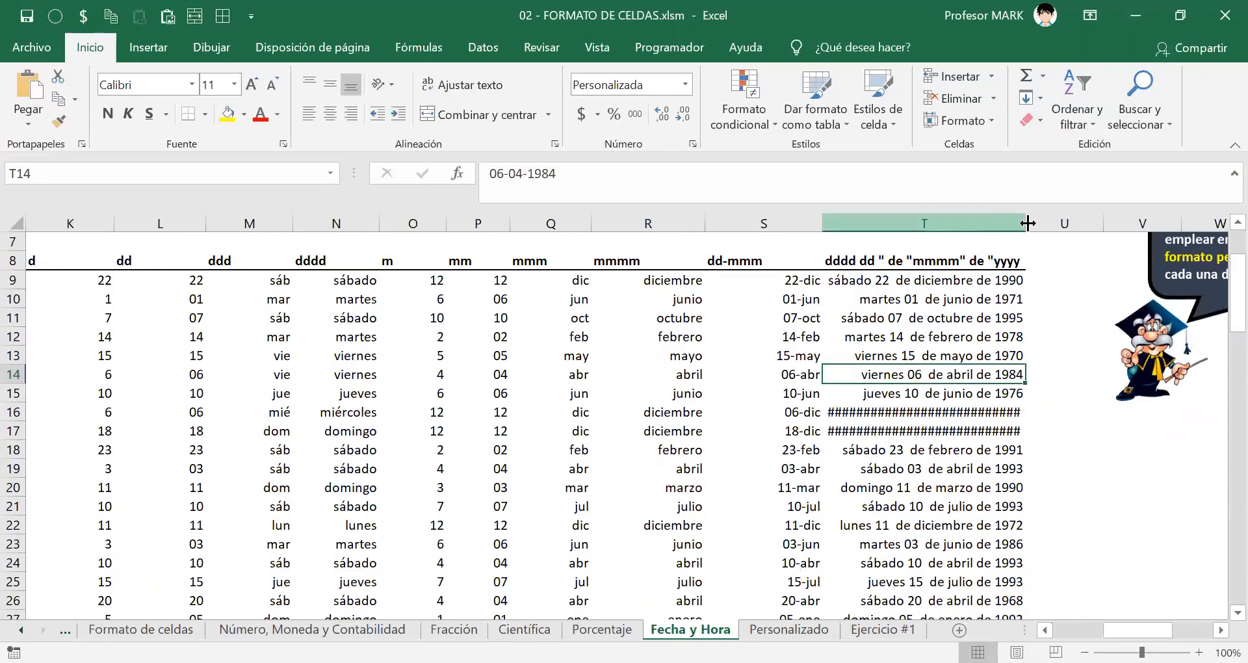
Point out column T and its header T8, and auto-fit the column's width to its longest formatted date
left_click_drag(924, 269, 924, 337)
left_click(913, 221)
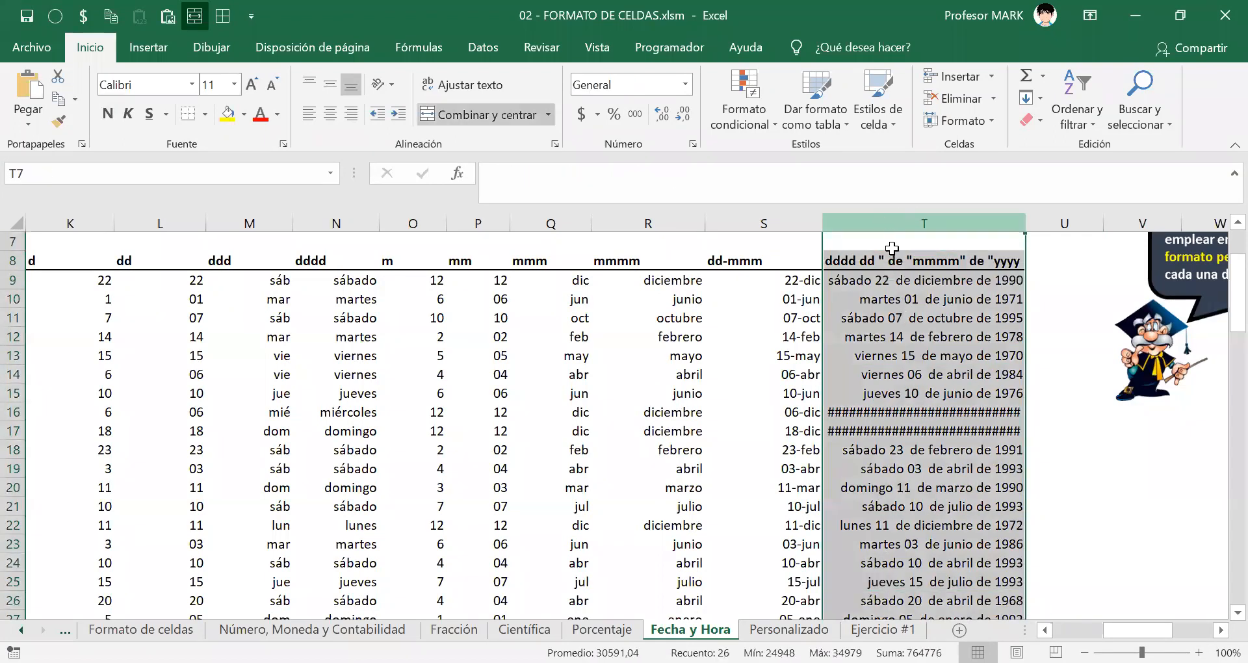
left_click(911, 325)
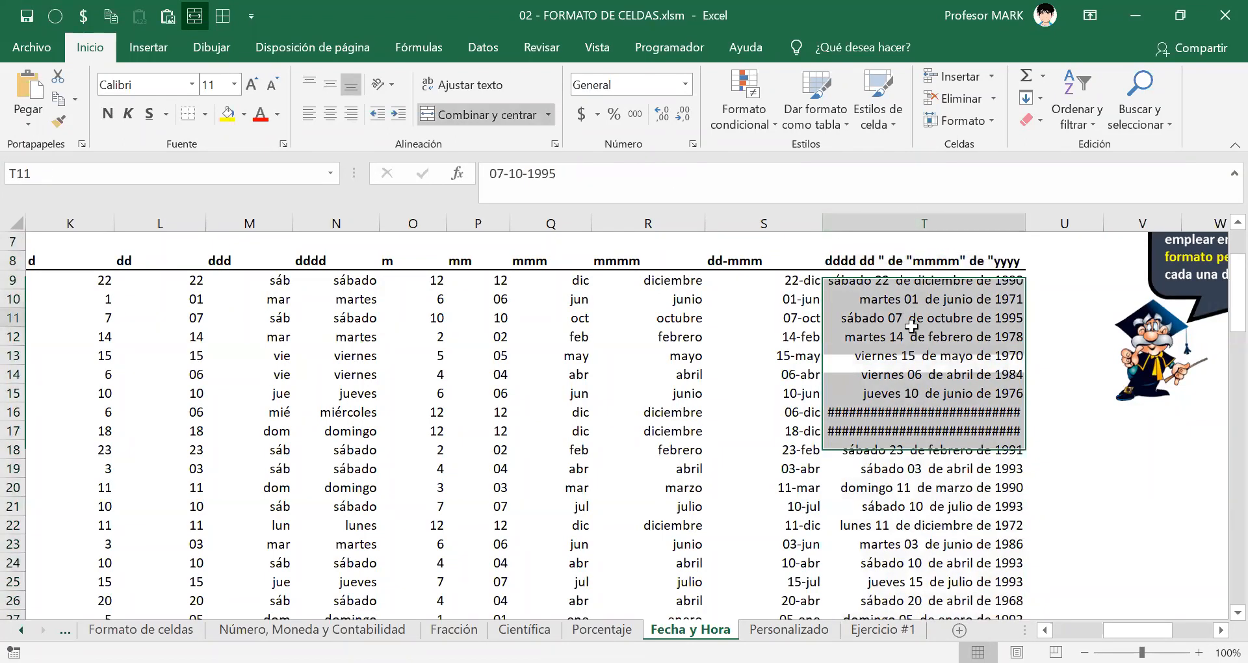
left_click(928, 261)
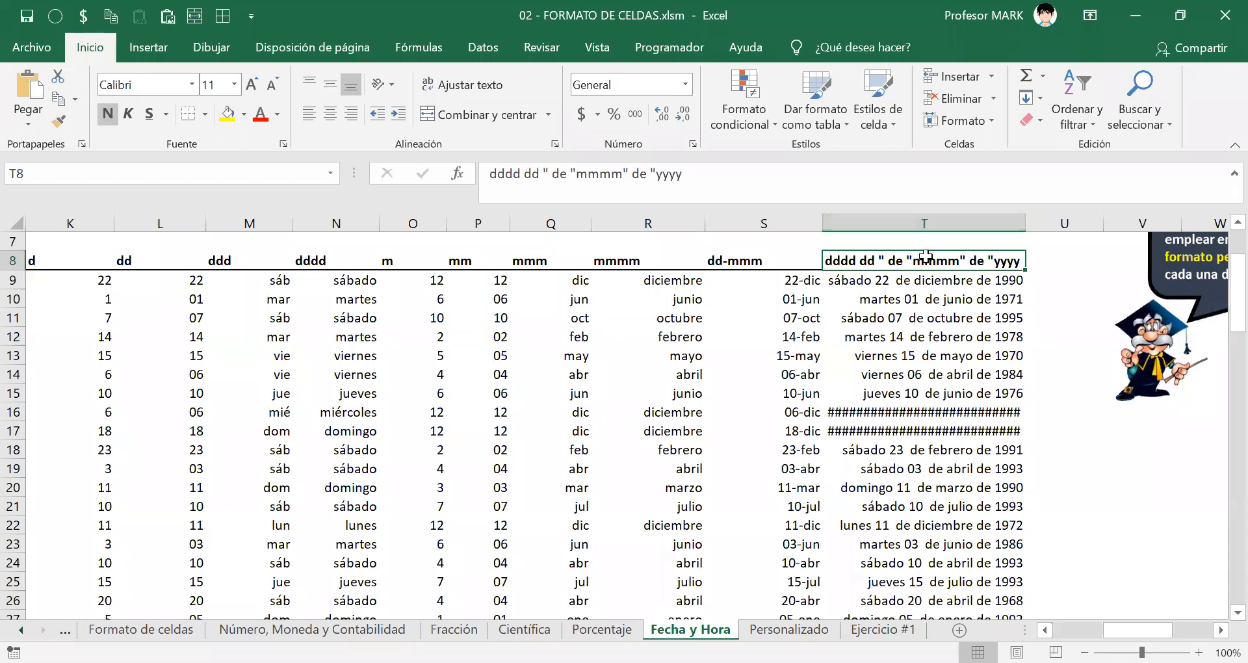
left_click(946, 229)
left_click(916, 294)
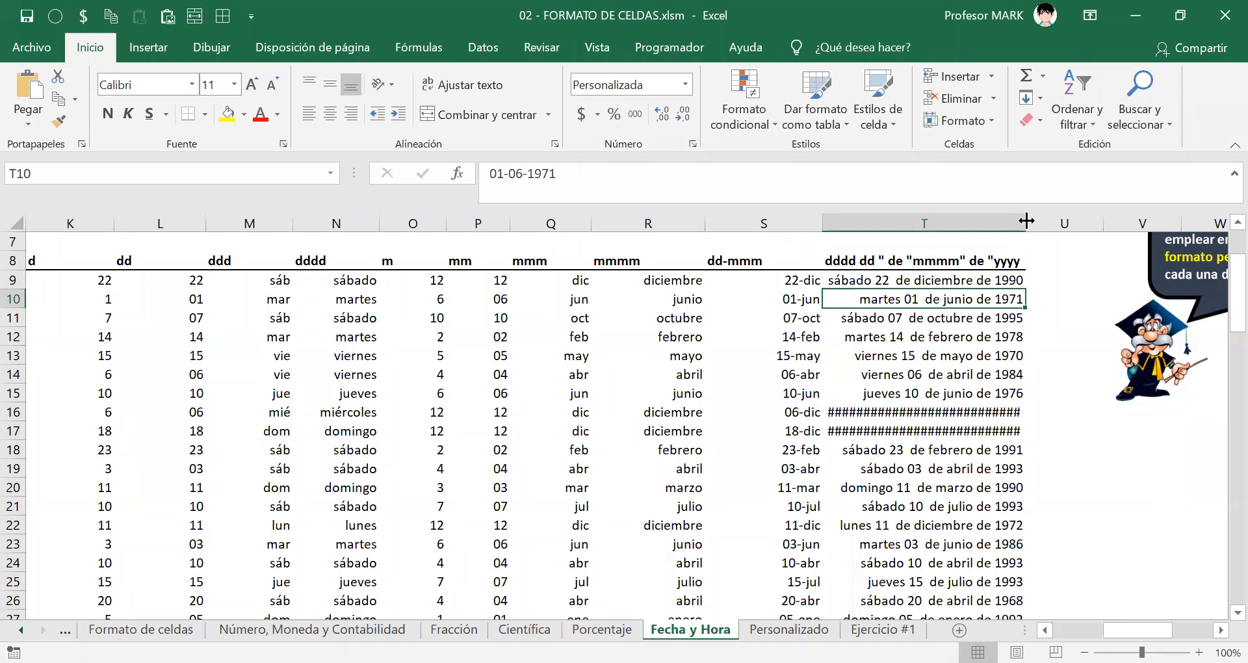
double_click(1026, 221)
key("alt")
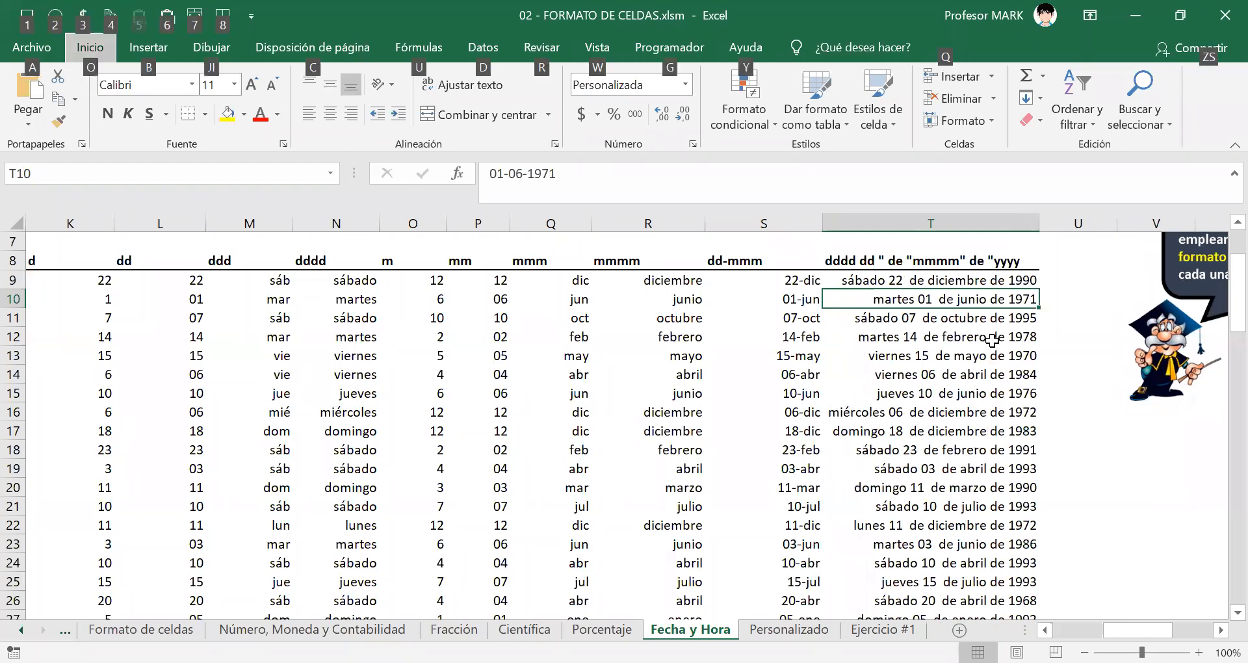
key("alt")
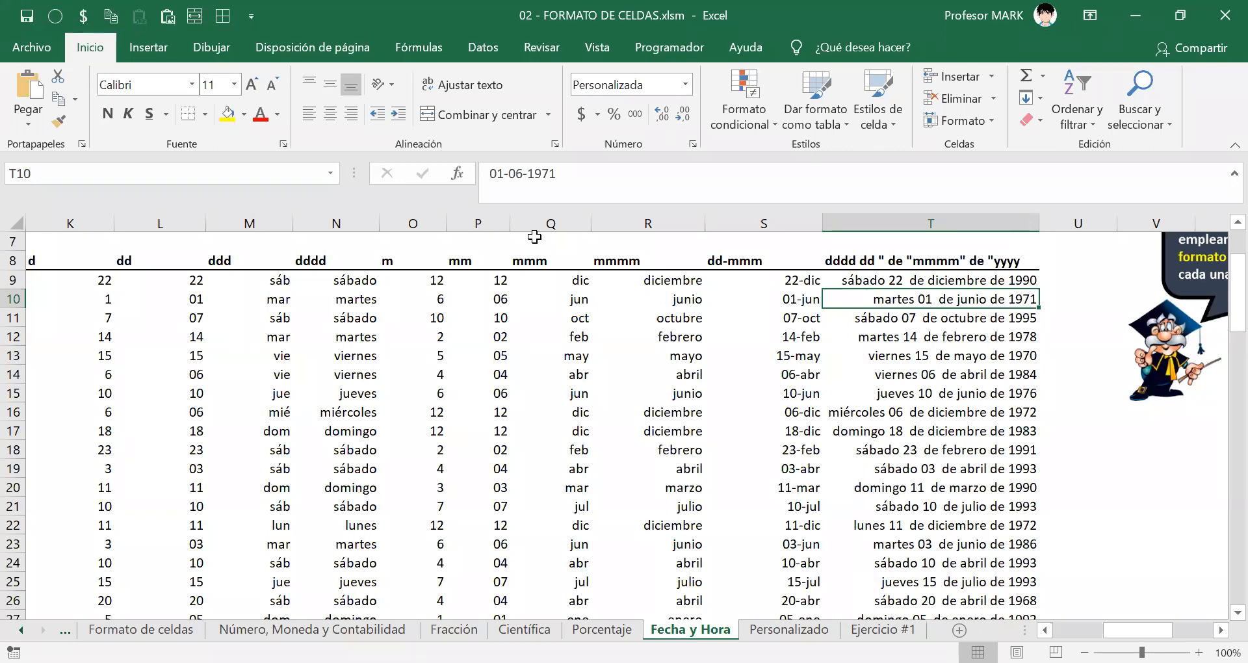
Go to exercise (b) on telephone call times and examine its FECHA + HORA column, including the header in I39
key("alt+Tab")
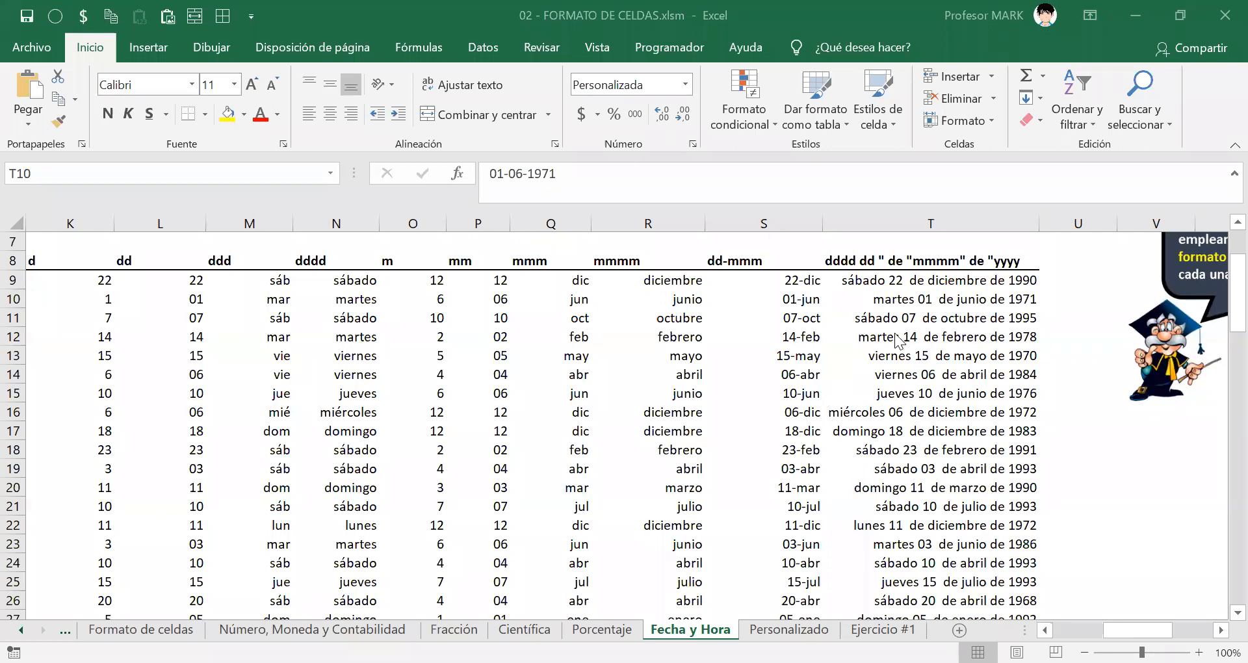
scroll(897, 338, "down", 5)
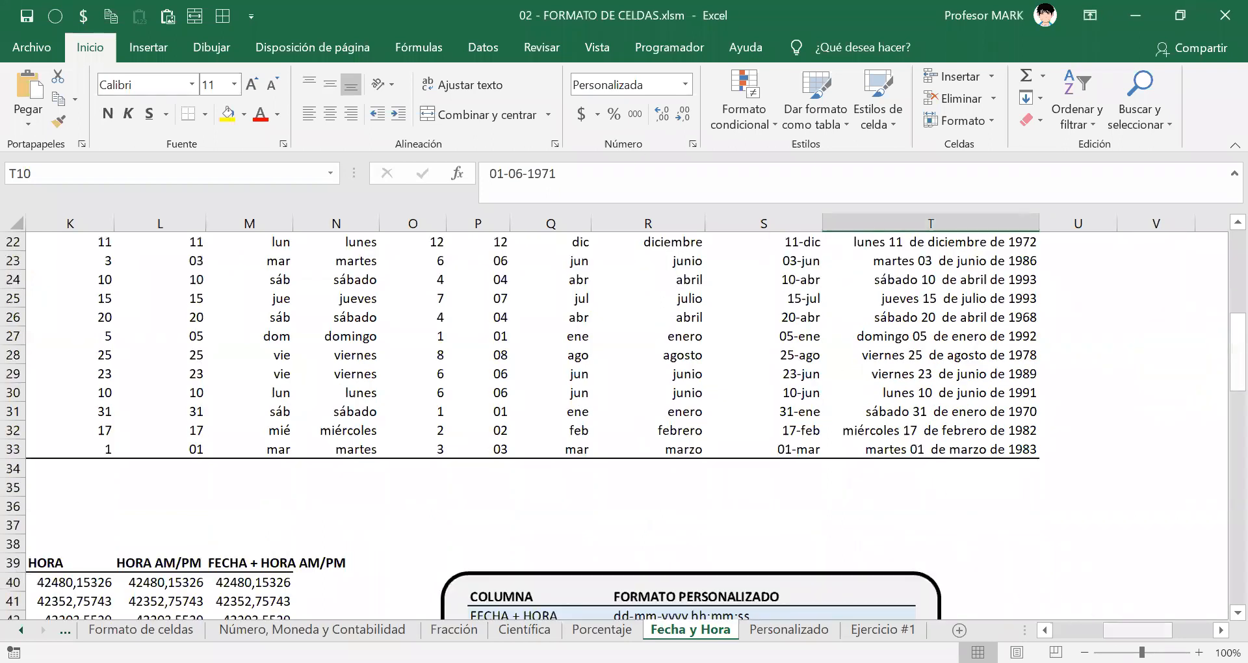
scroll(943, 422, "left", 8)
scroll(943, 422, "down", 3)
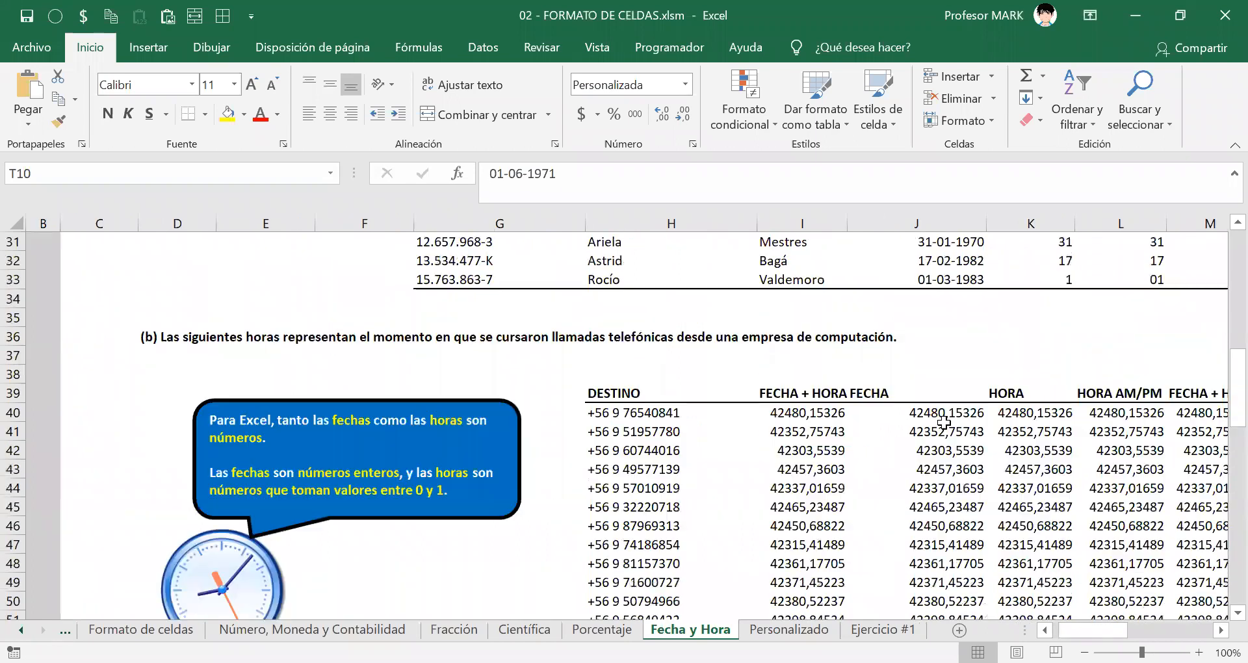
scroll(595, 347, "down", 2)
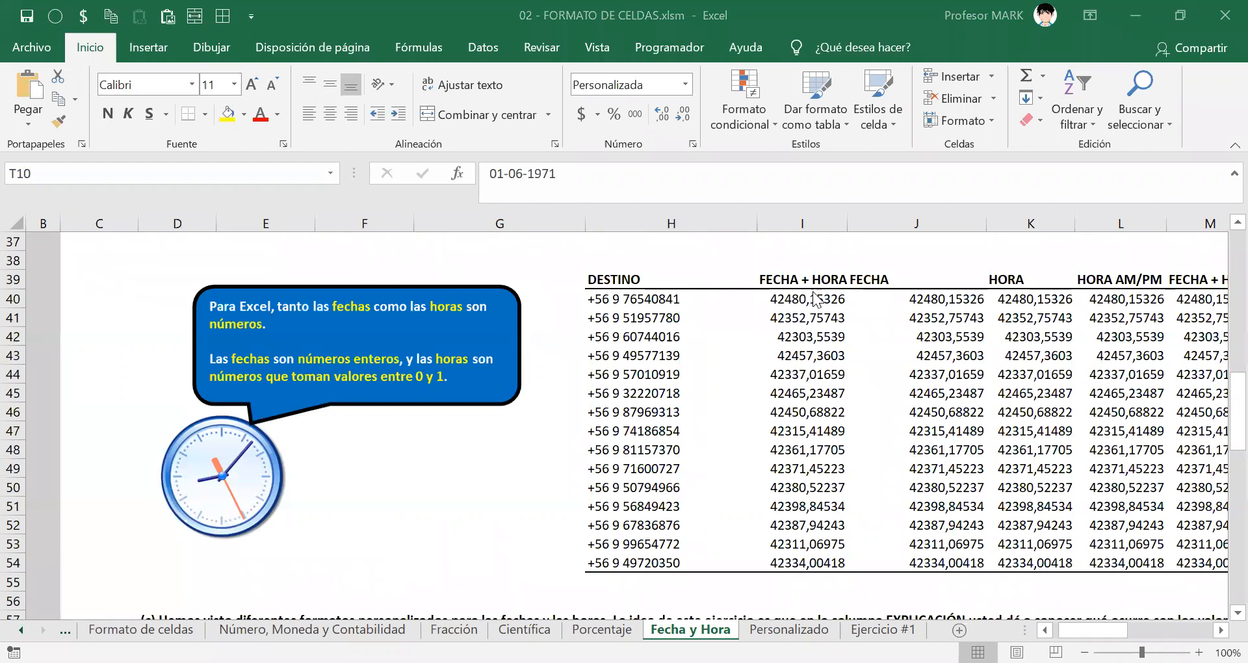
left_click_drag(812, 299, 932, 481)
left_click(828, 352)
left_click(805, 282)
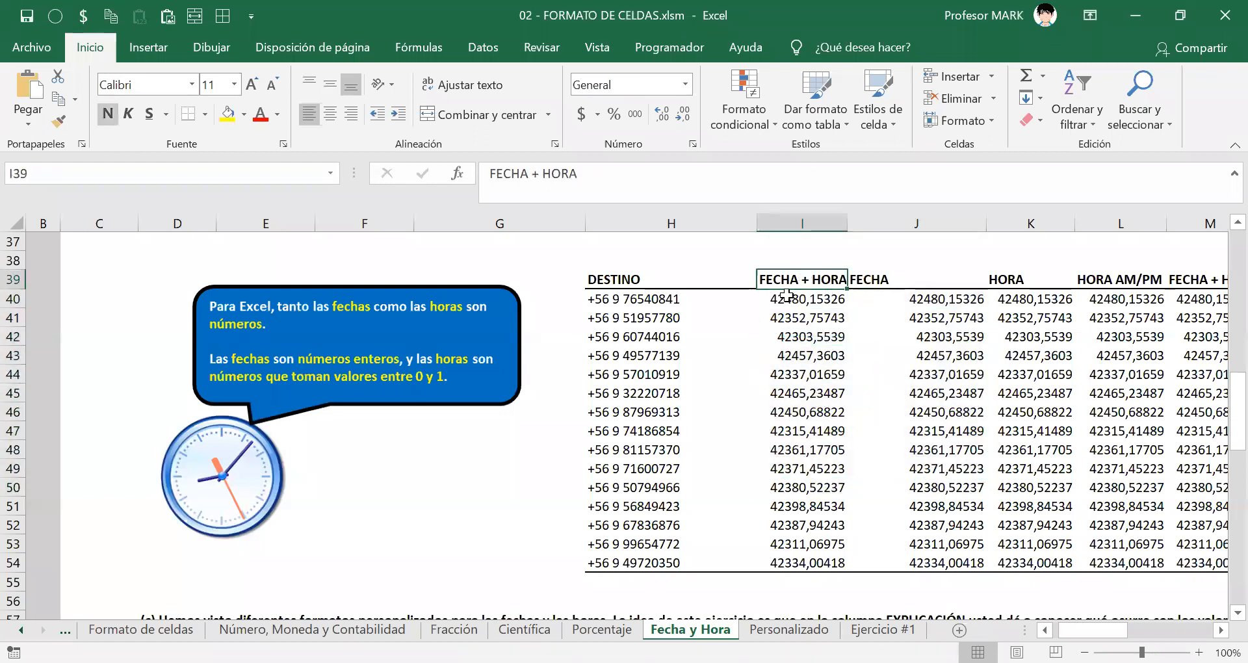
Highlight the unformatted values in I40:I54, J40:J54 and I40:K54, then select I40 alone
left_click_drag(789, 297, 796, 563)
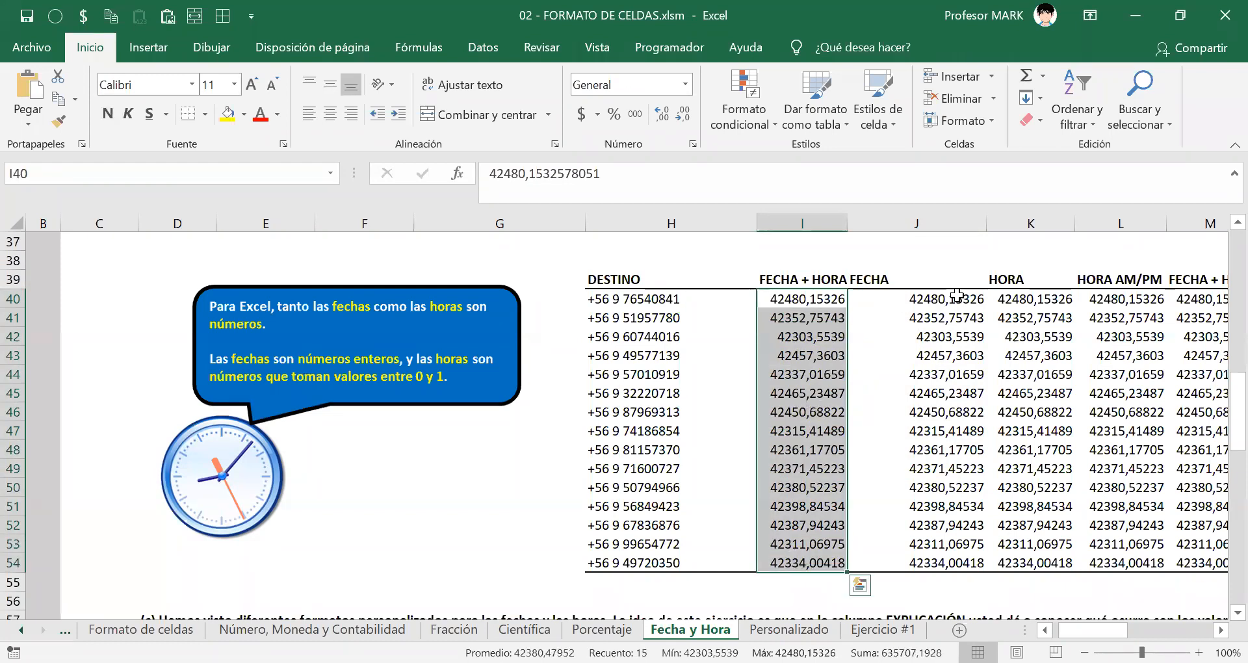
left_click_drag(921, 299, 922, 564)
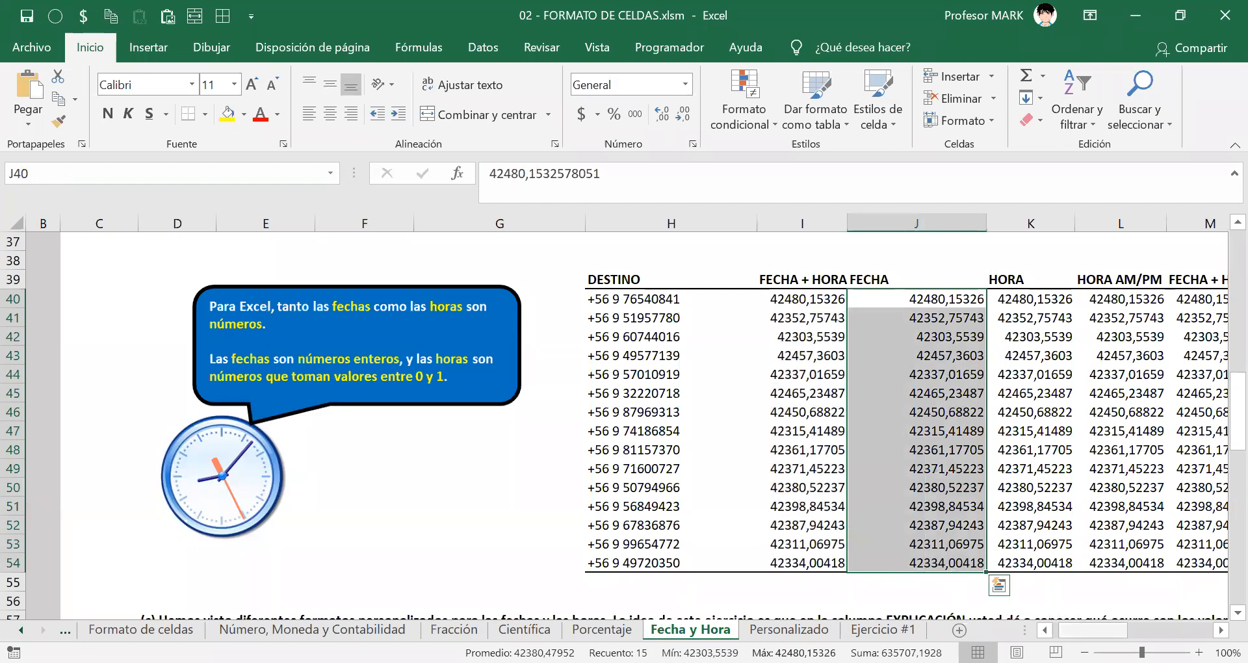
mouse_move(1093, 630)
left_mouse_down()
mouse_move(1125, 629)
mouse_move(1079, 628)
left_mouse_up()
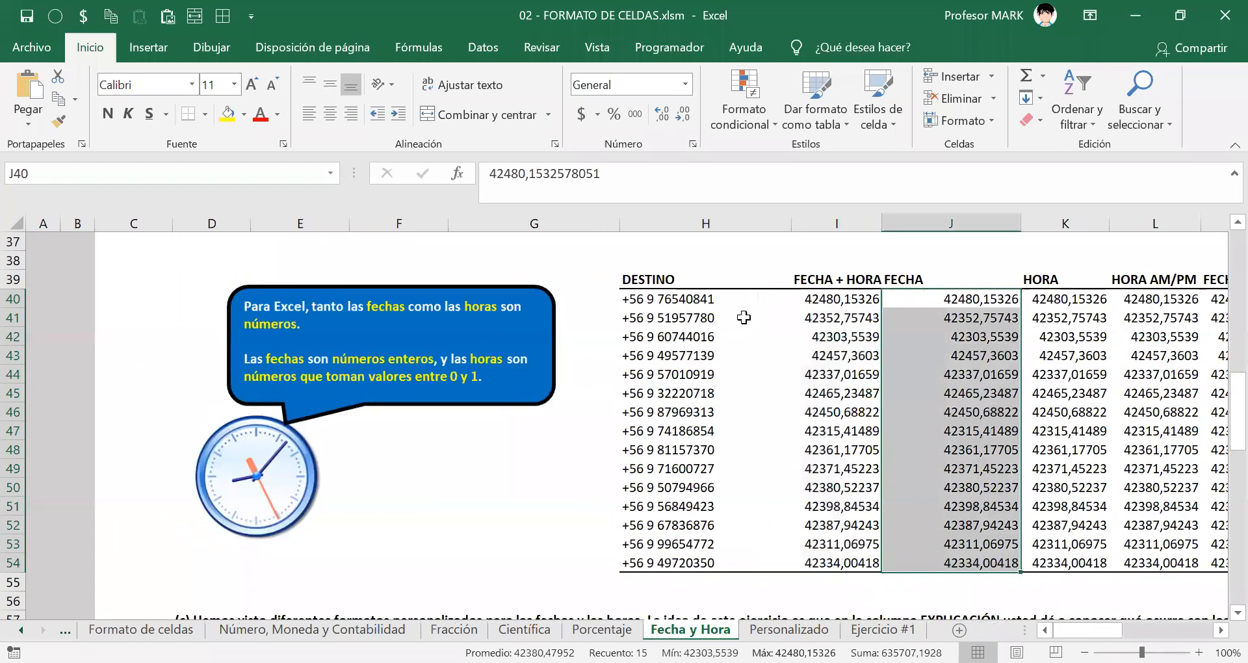
left_click_drag(824, 296, 1079, 553)
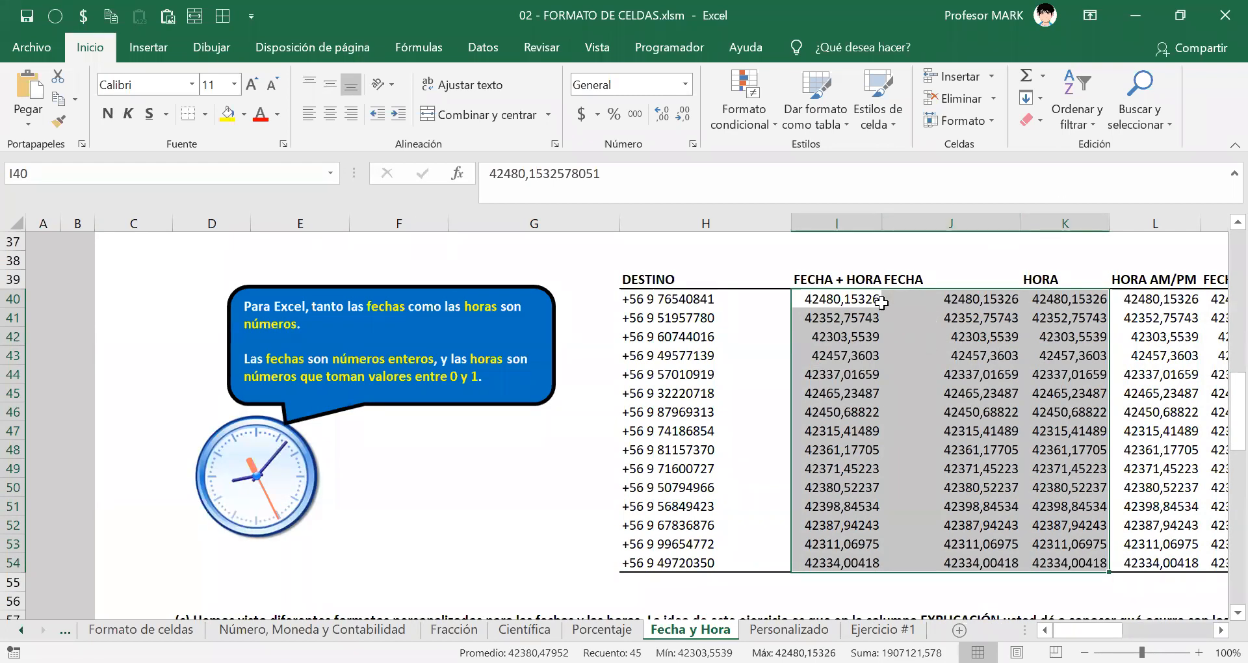
left_click(846, 297)
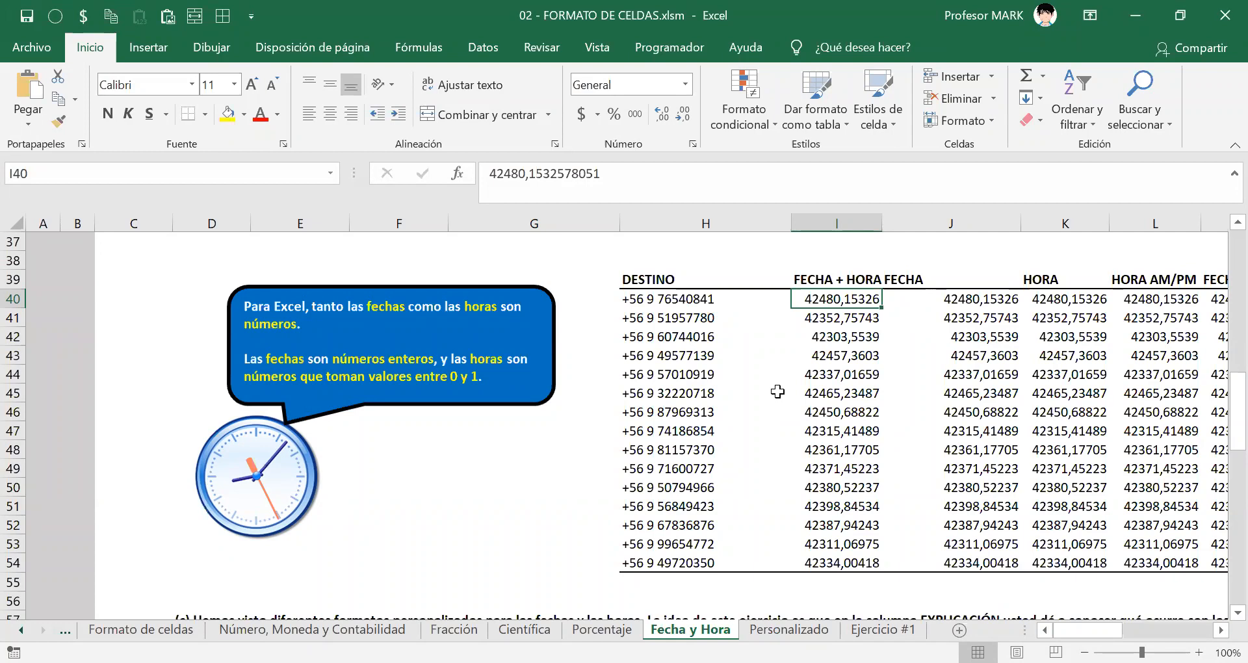
Examine the decimal value in I40 and the reference table of custom formats for the date and time columns
left_click(787, 2)
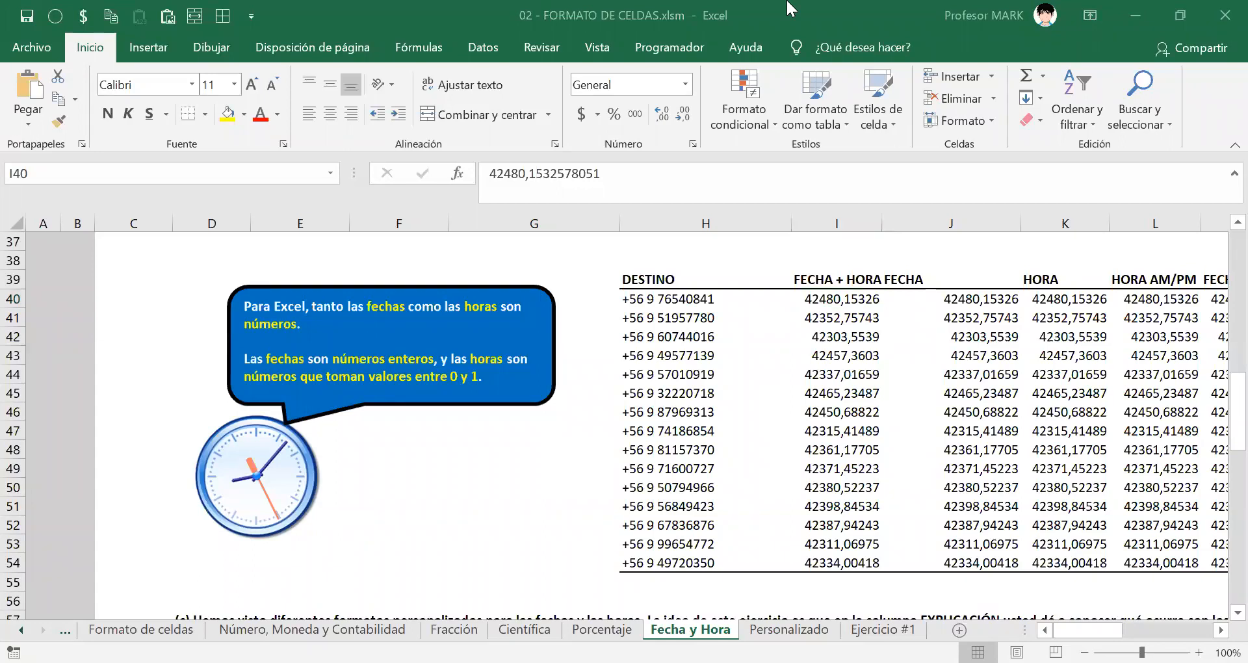
left_click(840, 303)
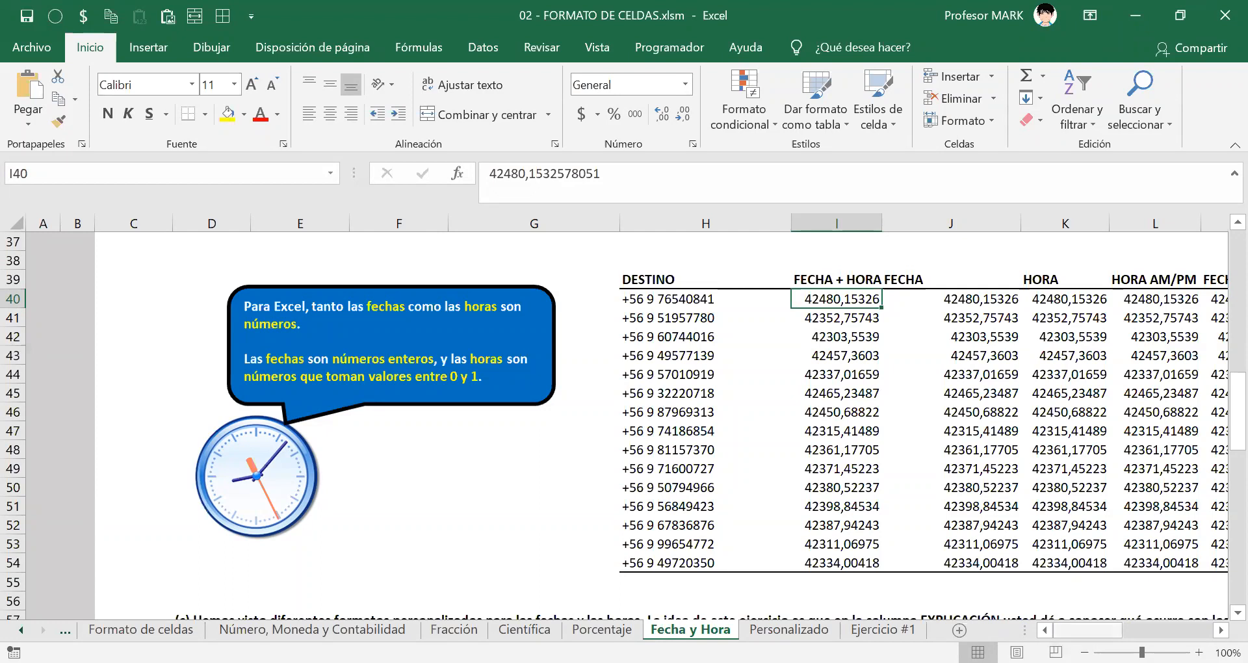
scroll(738, 338, "right", 8)
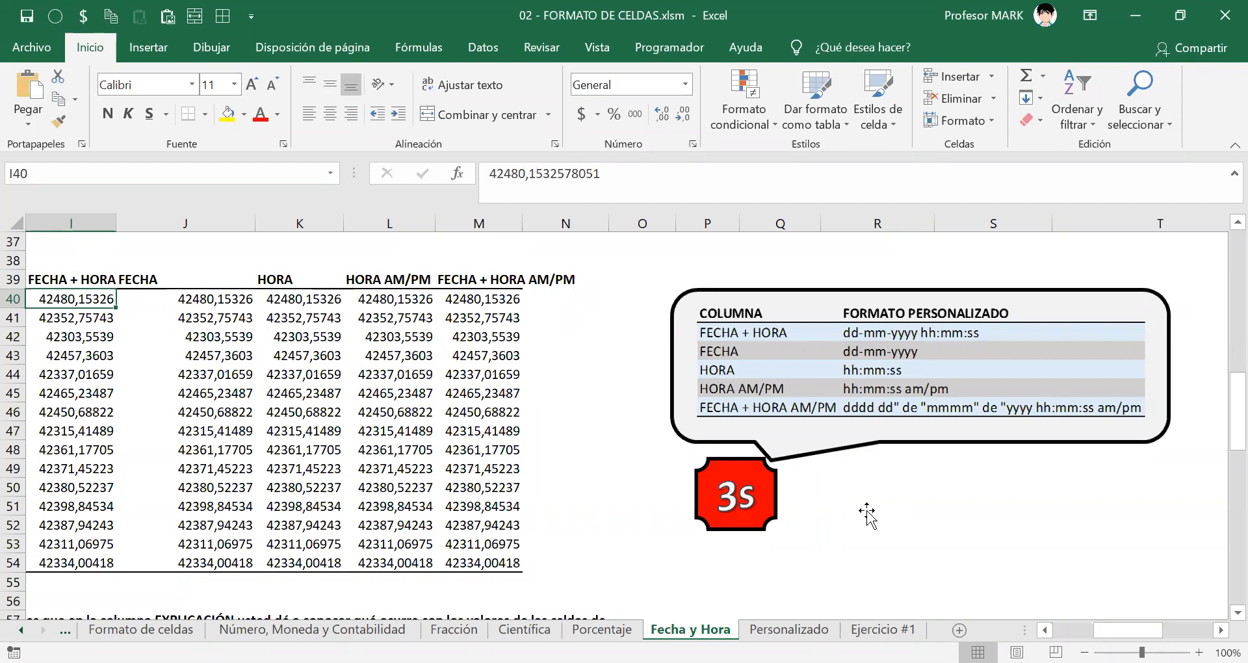
left_click(300, 1)
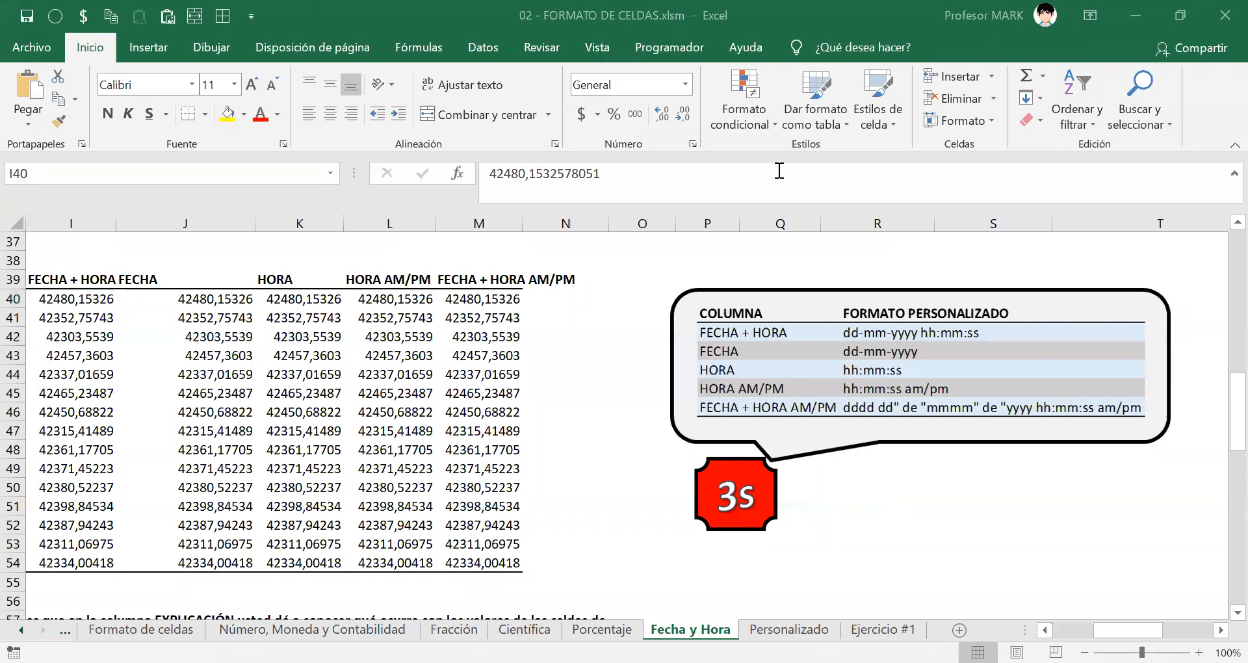